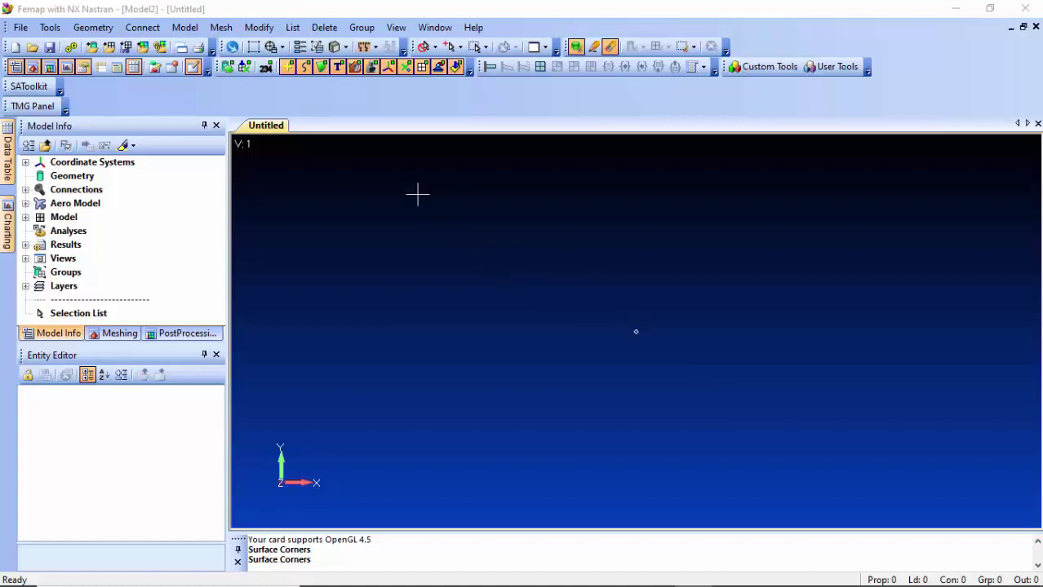
- Create a square surface from corners at (0; 0), (0,02; 0), (0,02; 0,02) and (0; 0,02), all with Z 0
left_click(102, 29)
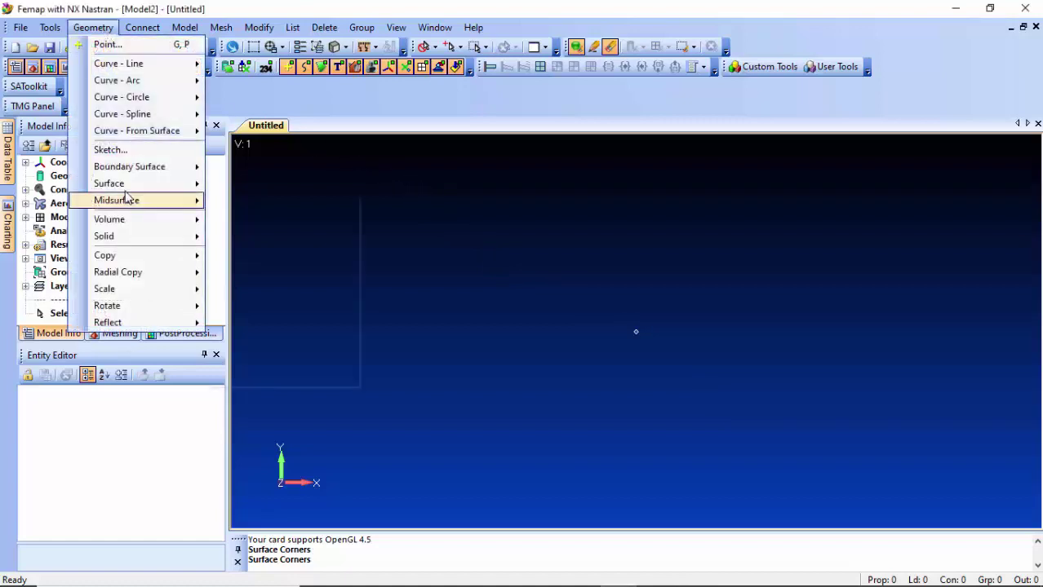
mouse_move(128, 184)
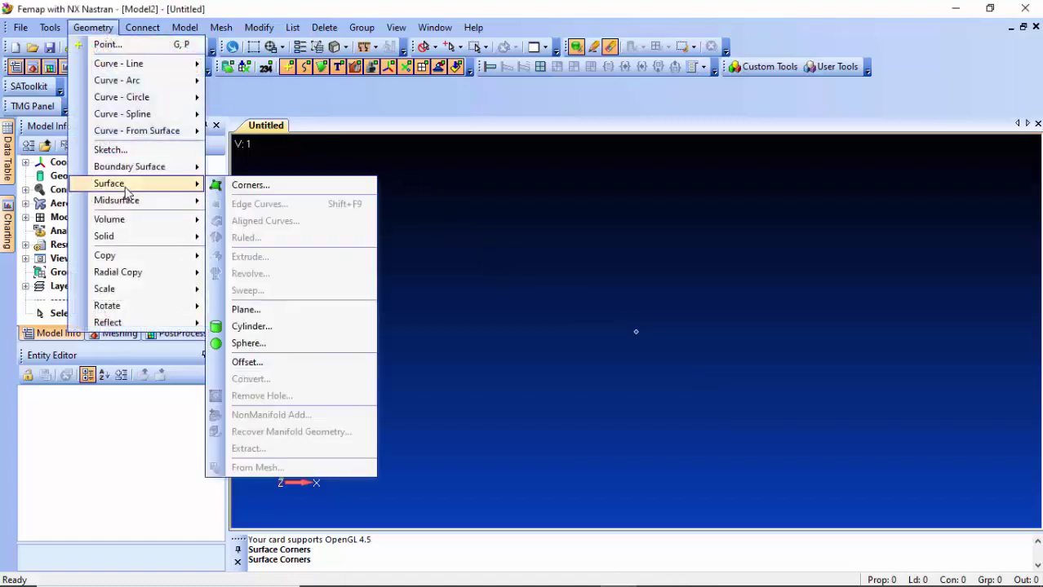
left_click(249, 185)
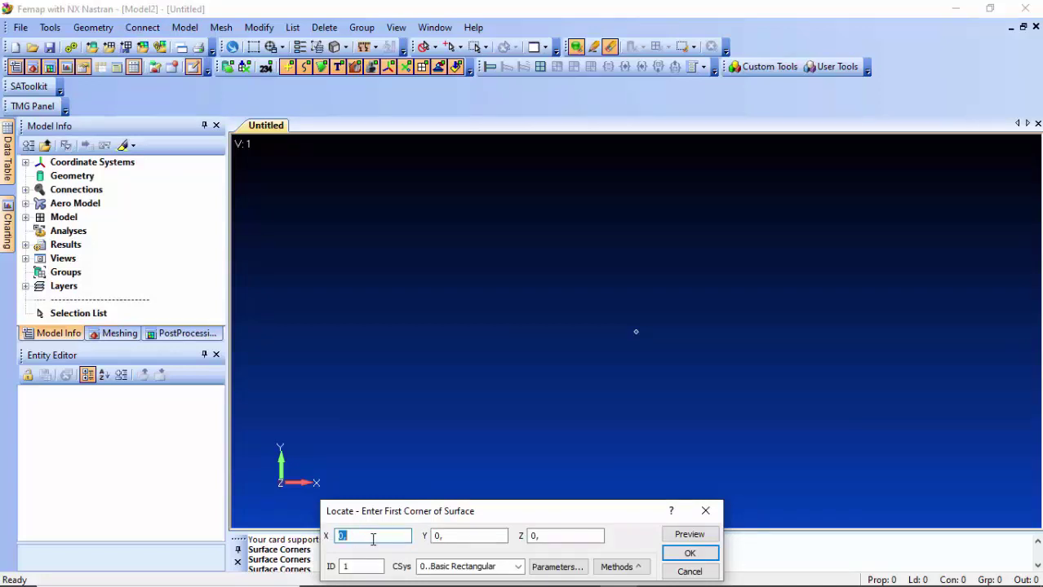
left_click(709, 554)
left_click(709, 554)
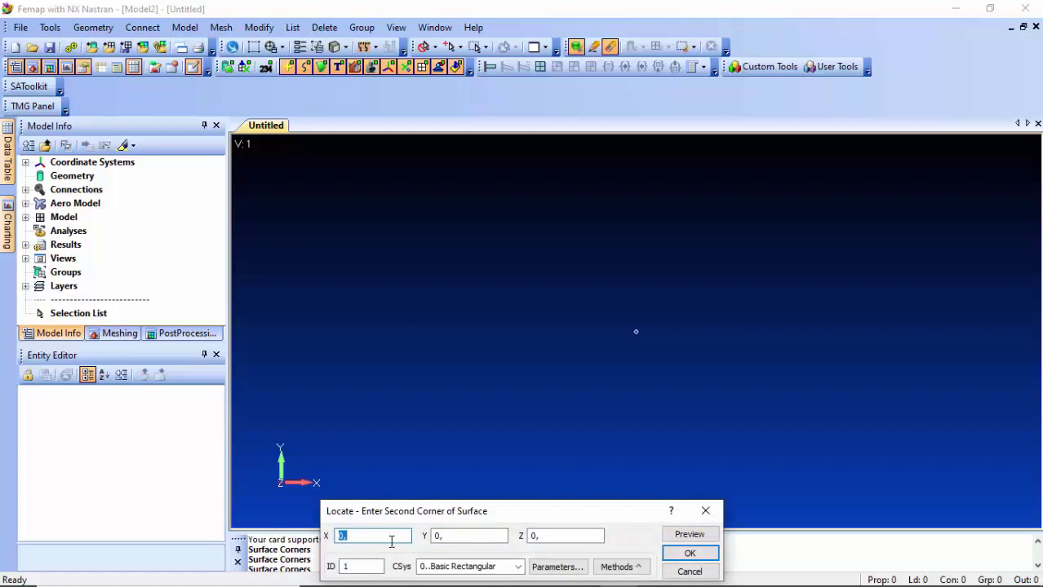
left_click(379, 537)
left_click(690, 554)
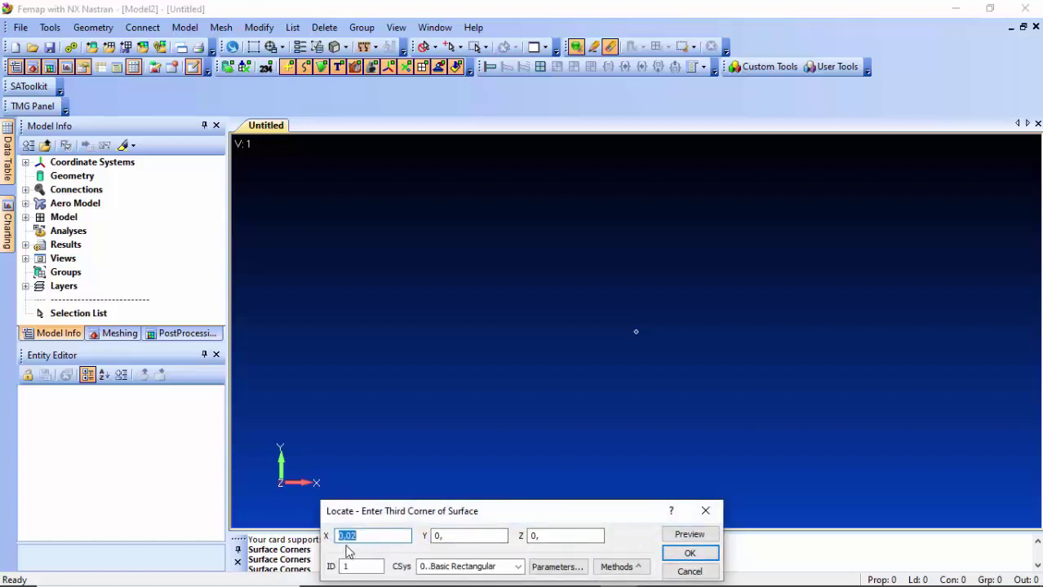
left_click(463, 538)
left_click(684, 555)
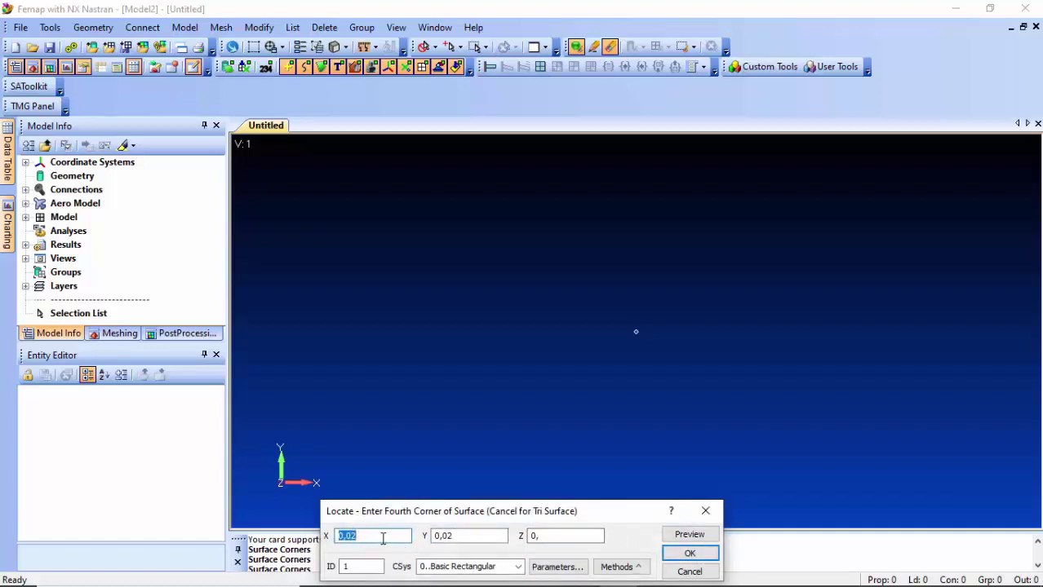
type("0")
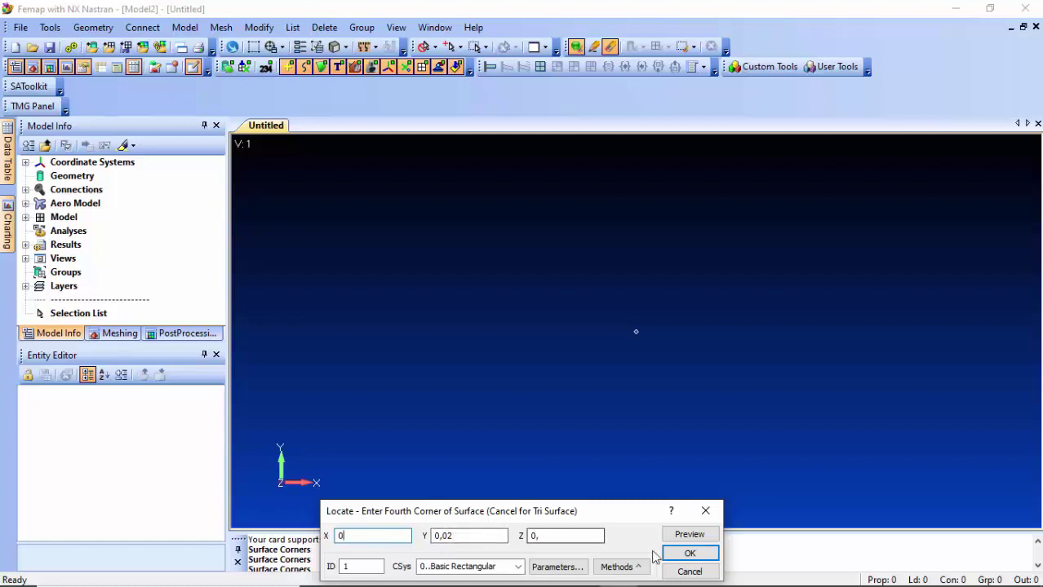
left_click(691, 555)
left_click(689, 571)
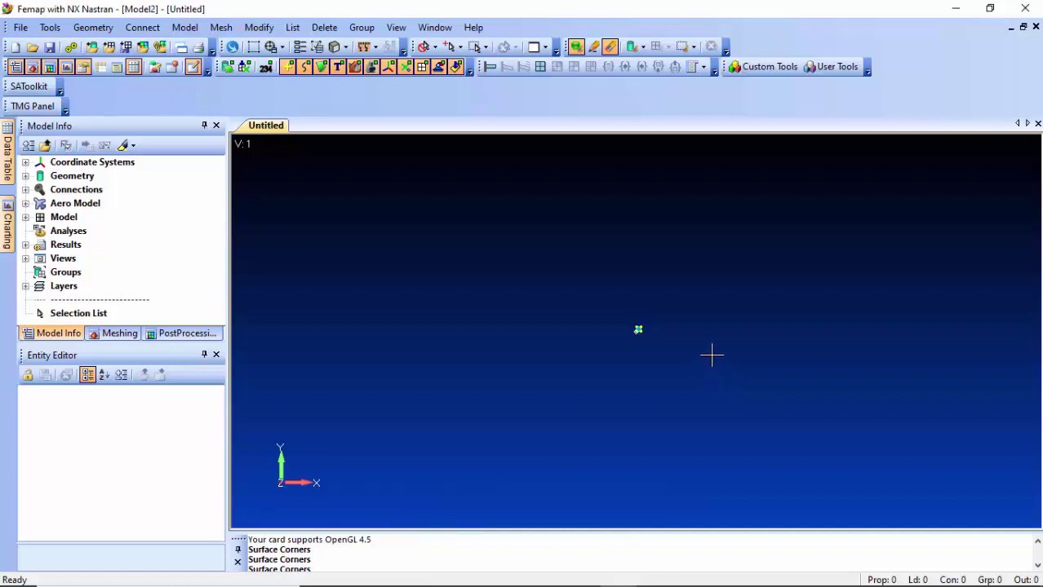
key("ctrl+a")
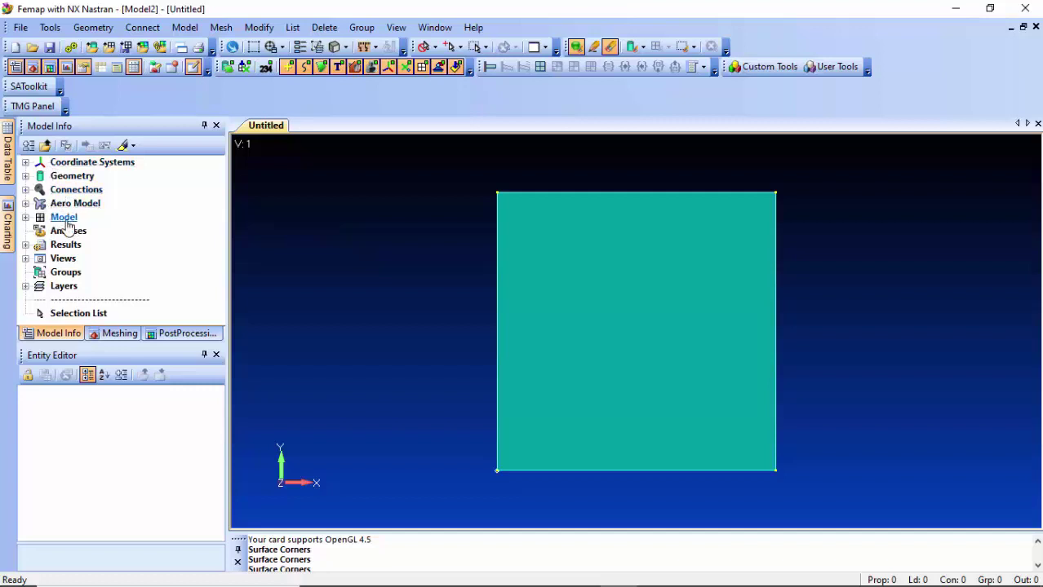
- Start a new material of type Orthotropic (2D) and title it FV
left_click(26, 217)
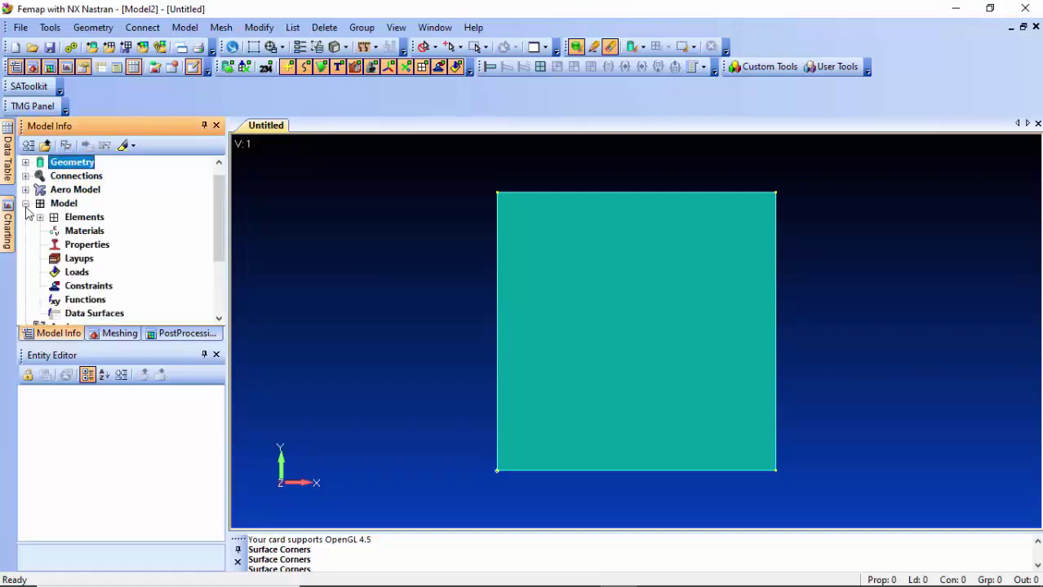
right_click(94, 236)
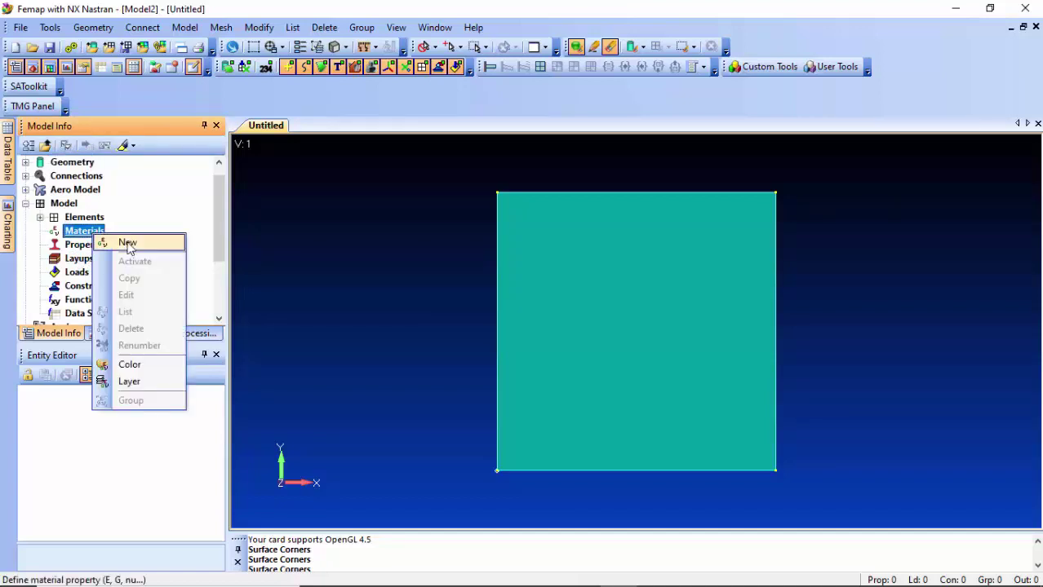
left_click(141, 244)
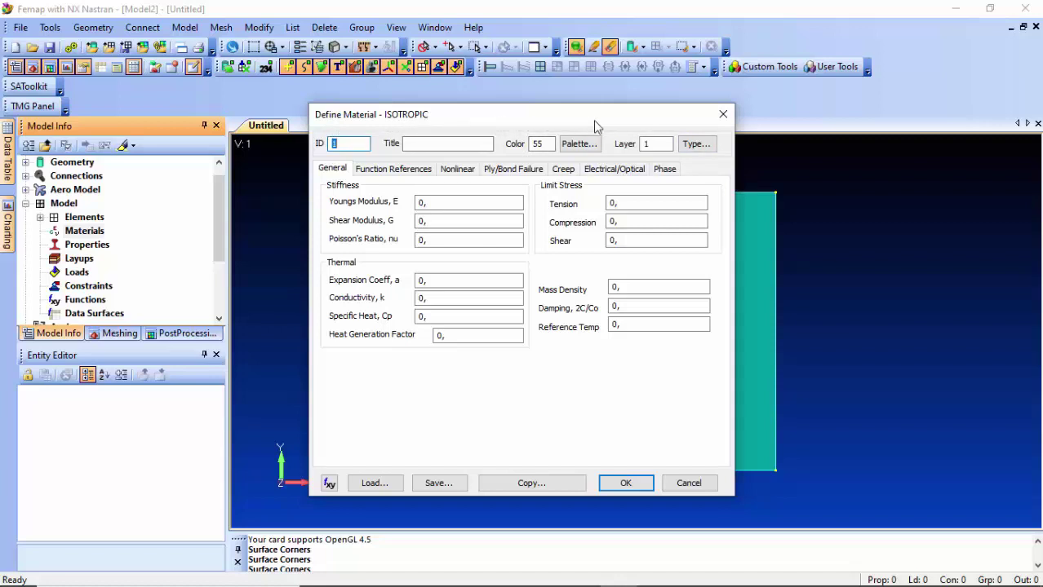
left_click(695, 144)
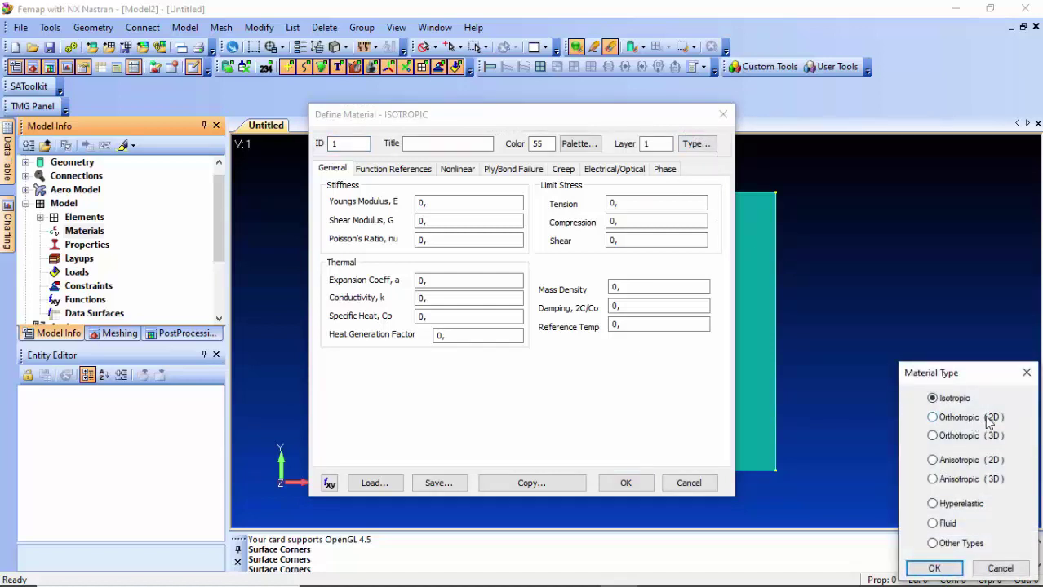
left_click(933, 418)
left_click(934, 568)
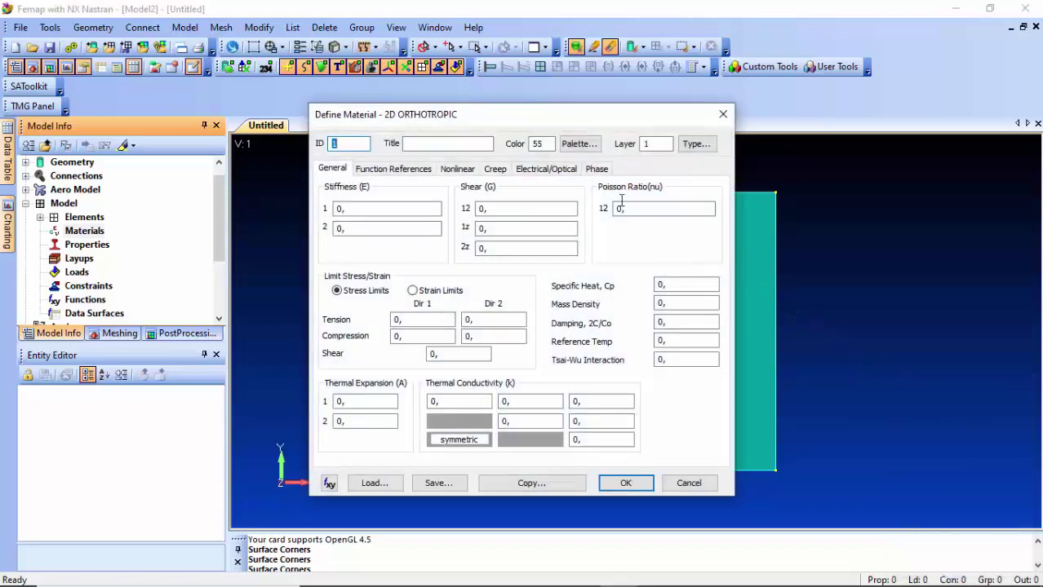
left_click(438, 143)
type("FV")
- Set the FV material's stiffness to 38E9 in direction 1 and 9E9 in direction 2
left_click(425, 207)
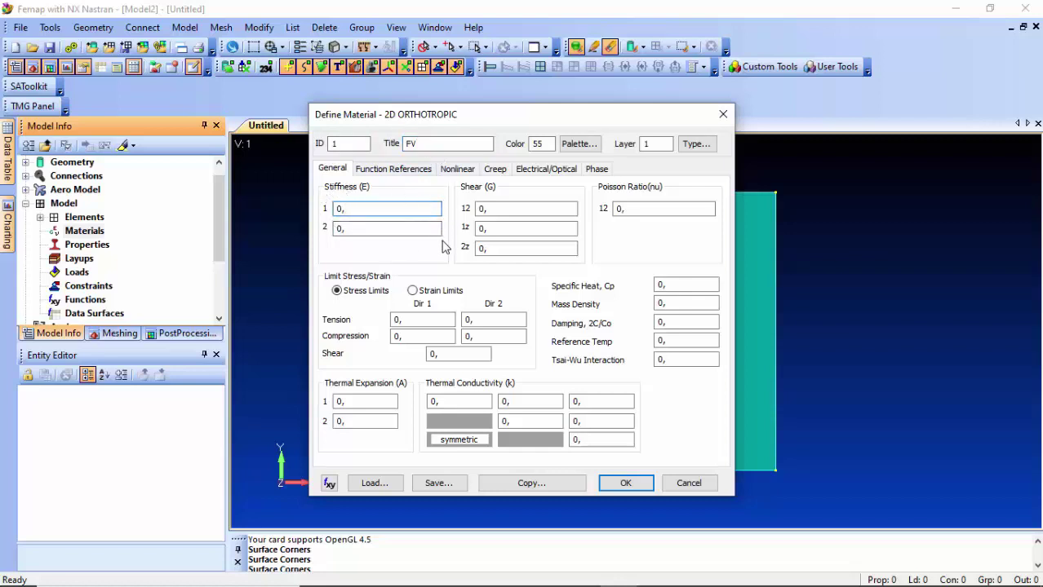
double_click(348, 209)
type("38E9")
key("Tab")
type("9")
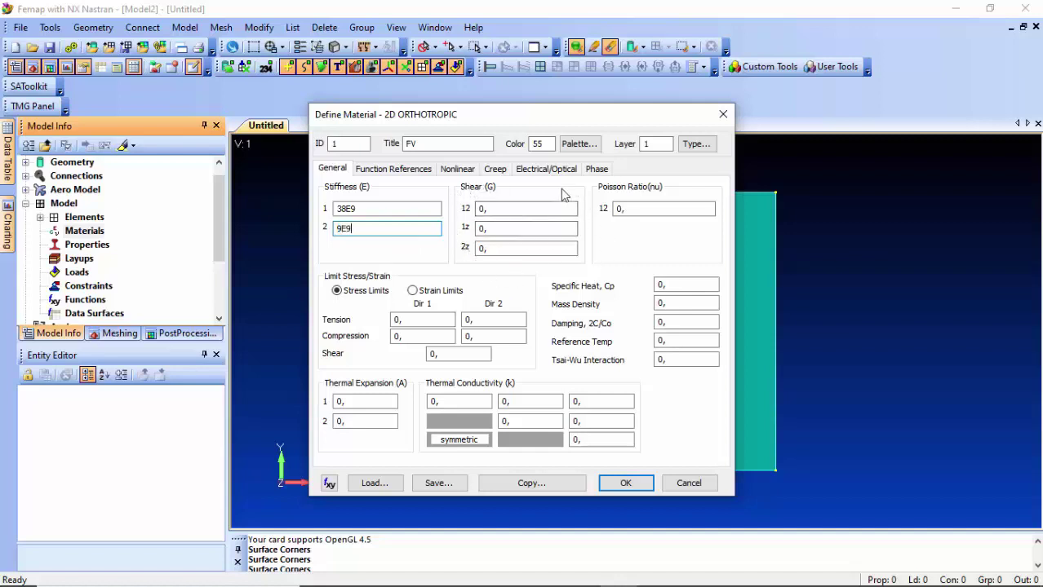
- Set the material's shear moduli 12, 1z and 2z to 3,6E9 each and Poisson's ratio 12 to 0,32
key("Tab")
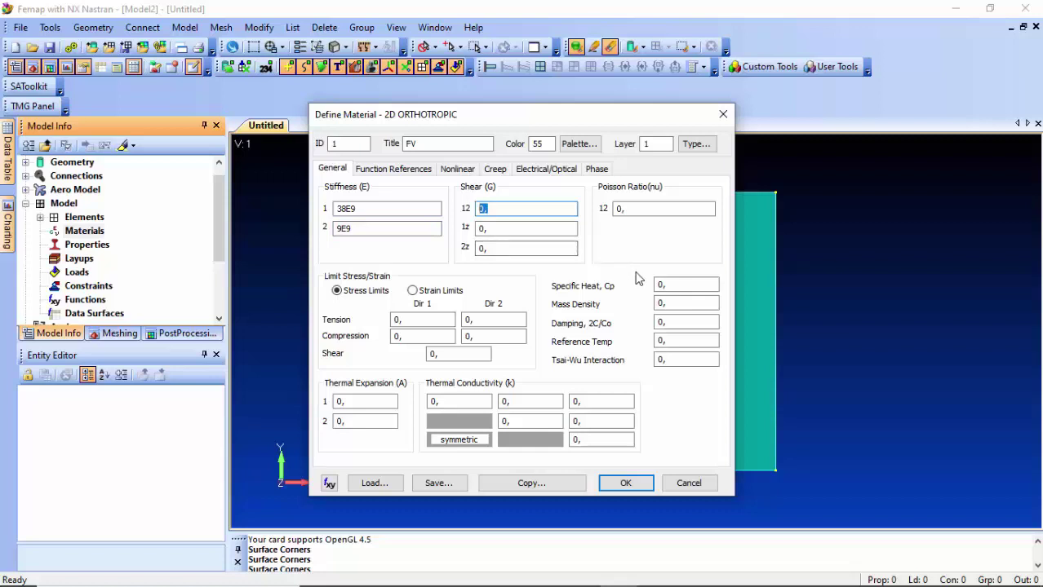
type("3,6E9")
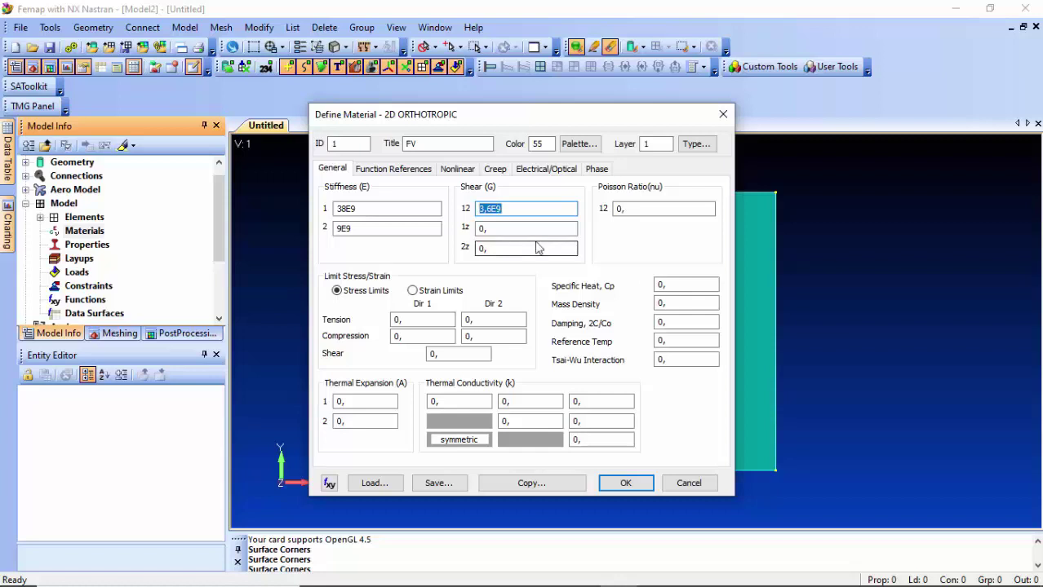
left_click(527, 229)
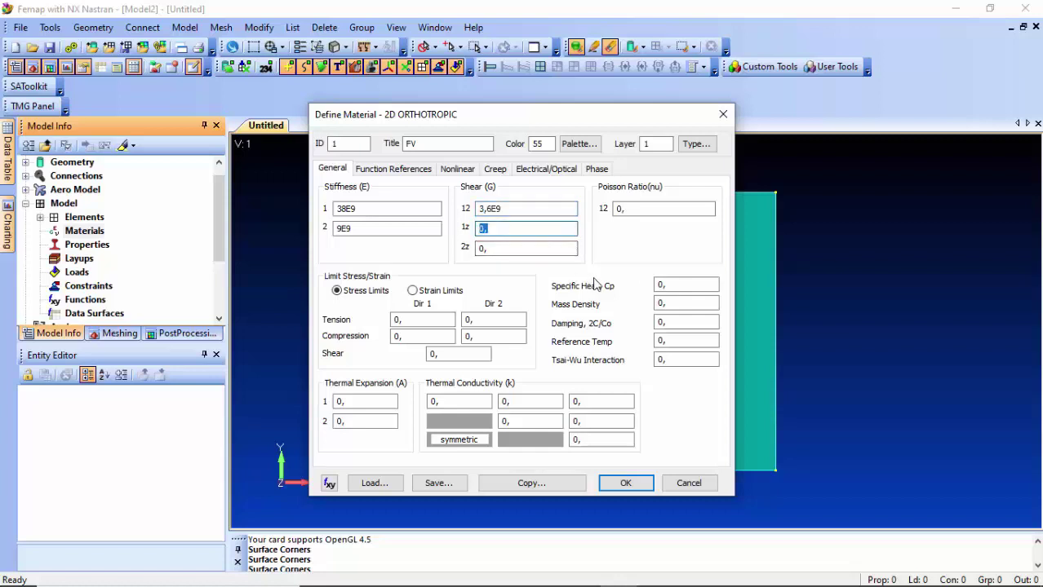
type("3,6E9")
left_click(531, 249)
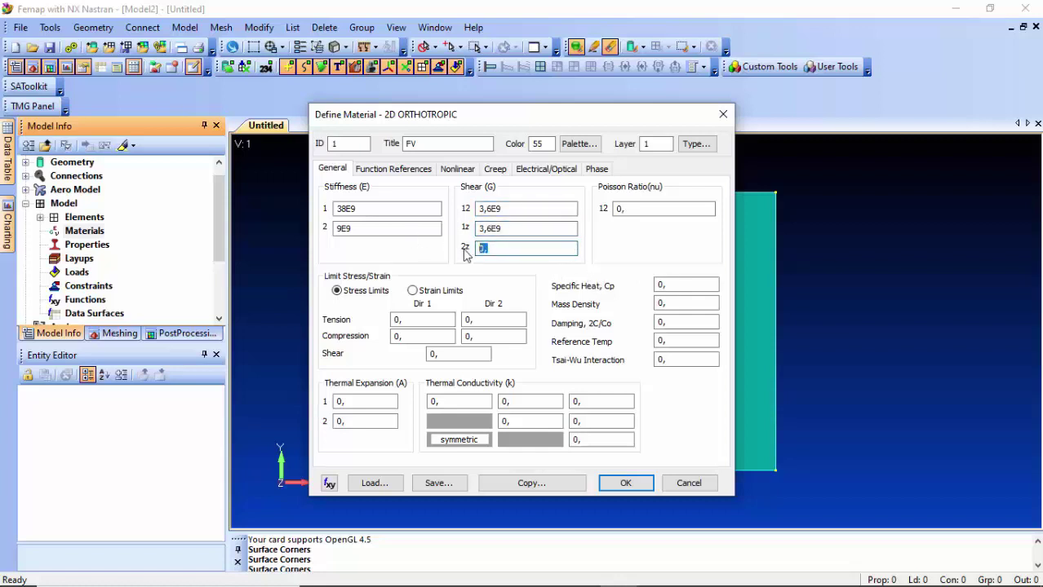
type("3,6E9")
left_click(630, 211)
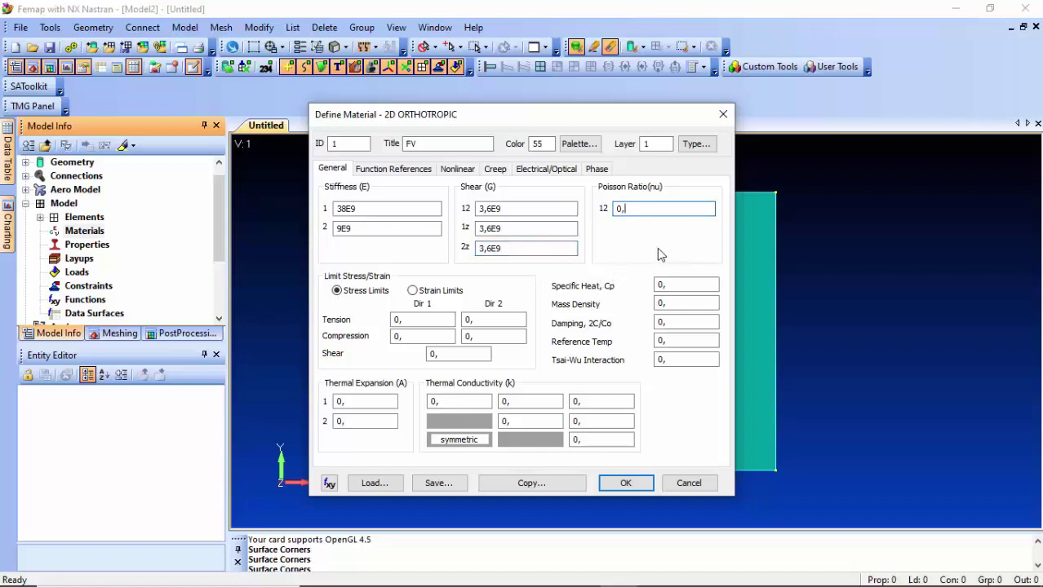
type("32")
- Enter the material's direction 1 stress limits as 1062E6 in tension and 985E6 in compression
left_click(415, 322)
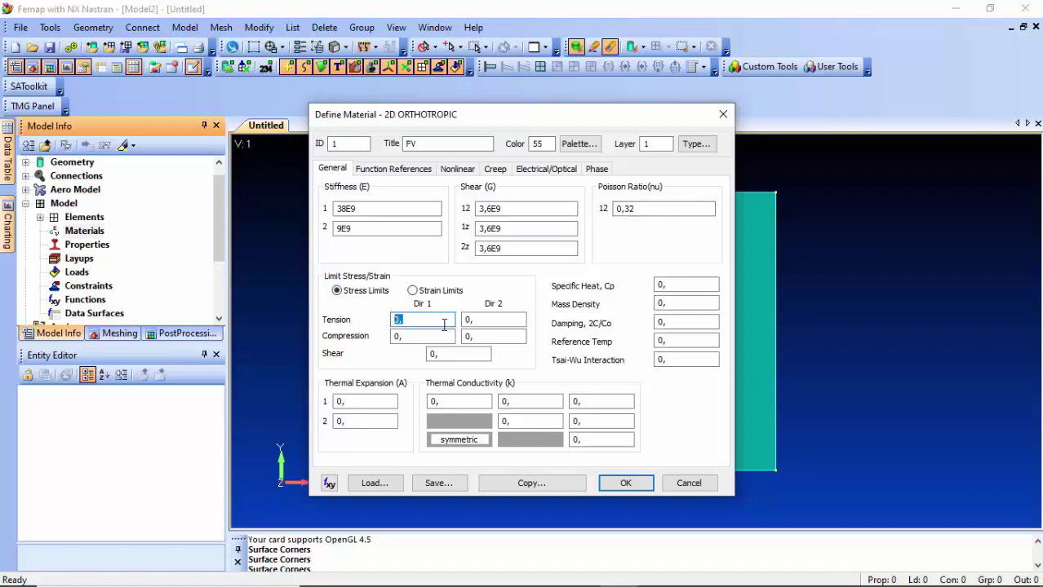
type("1062E6")
left_click(398, 336)
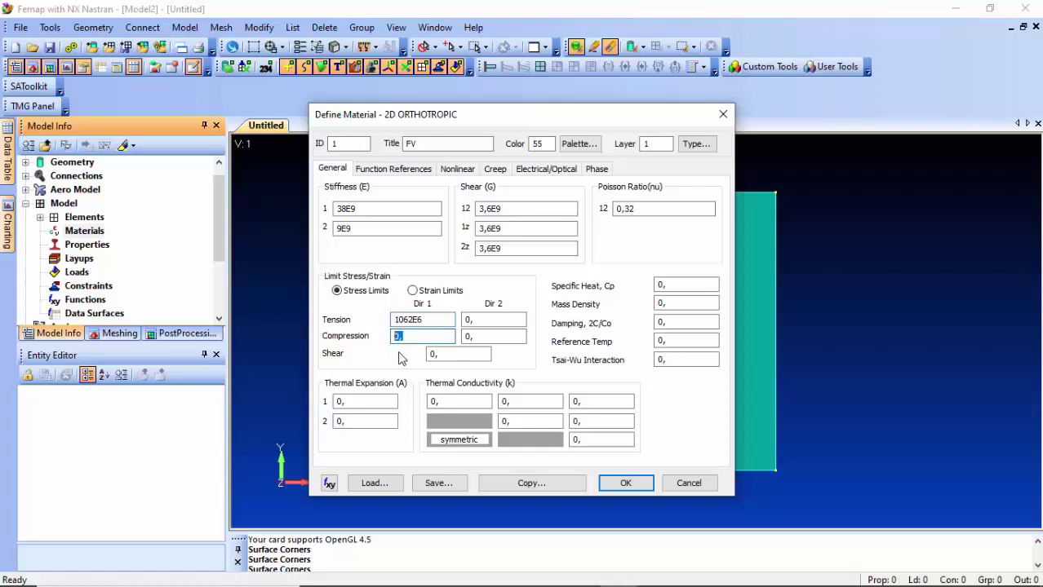
type("985E6")
- Set the direction 2 stress limits to 31E6 tension and 118E6 compression, the shear limit to 78E6, and save the material
left_click(468, 319)
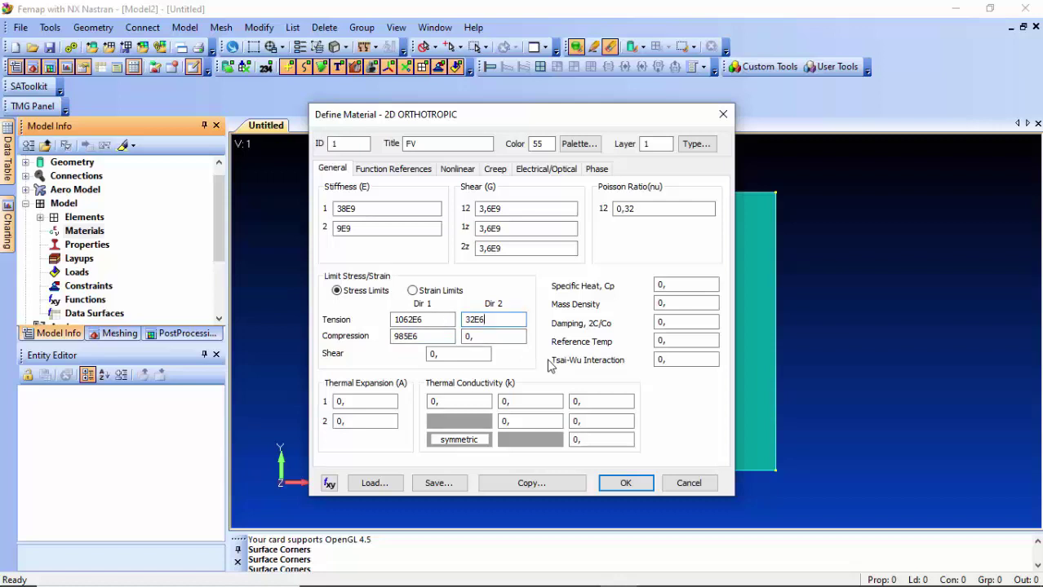
left_click(470, 319)
type("1")
left_click(488, 337)
type("118E6")
key("Tab")
type("78E6")
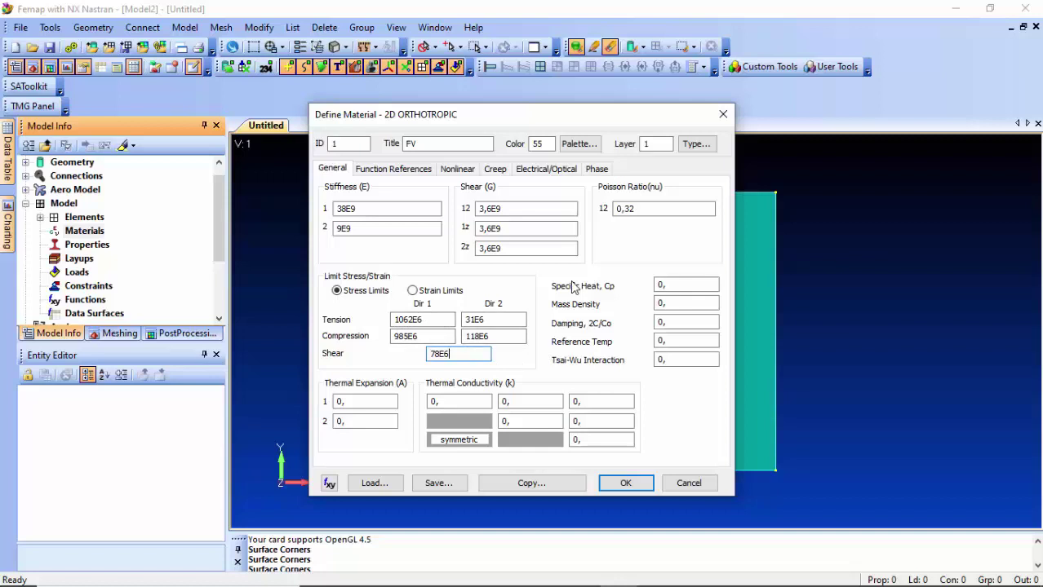
left_click(624, 484)
left_click(686, 486)
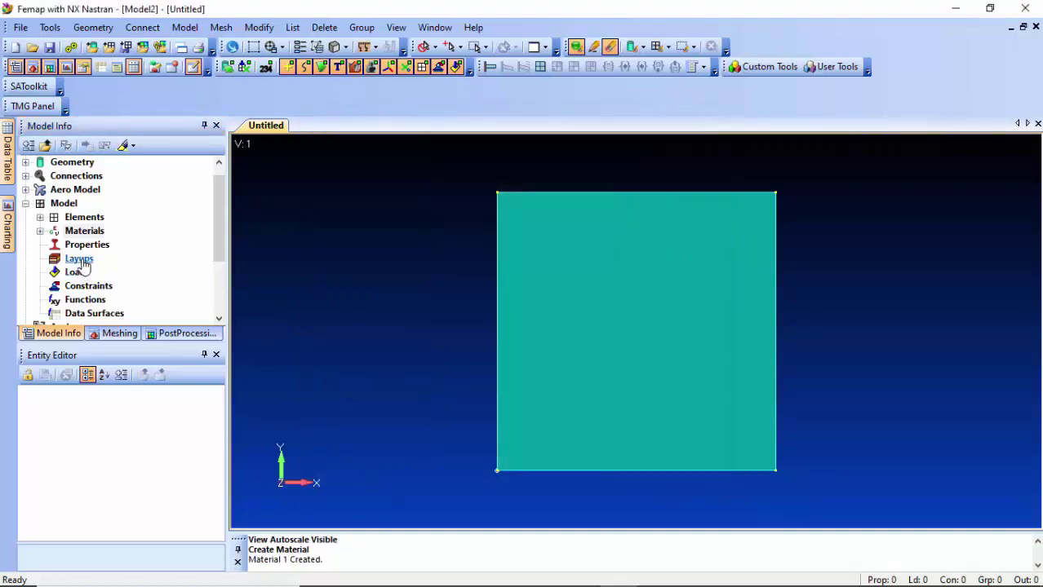
- Create a layup titled FV and add a first ply of material FV with thickness 0,0012 and angle 20
right_click(84, 261)
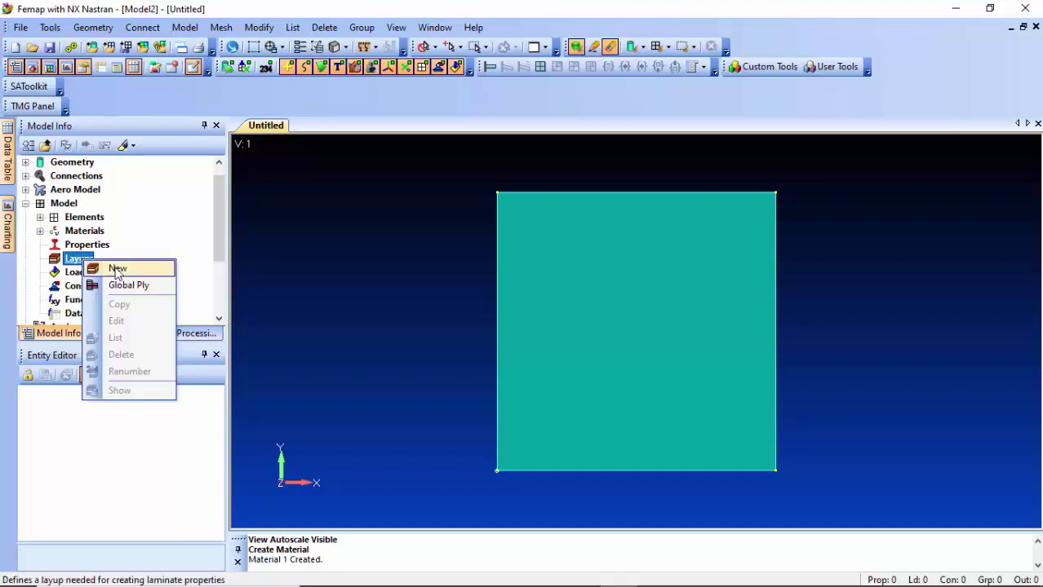
left_click(116, 270)
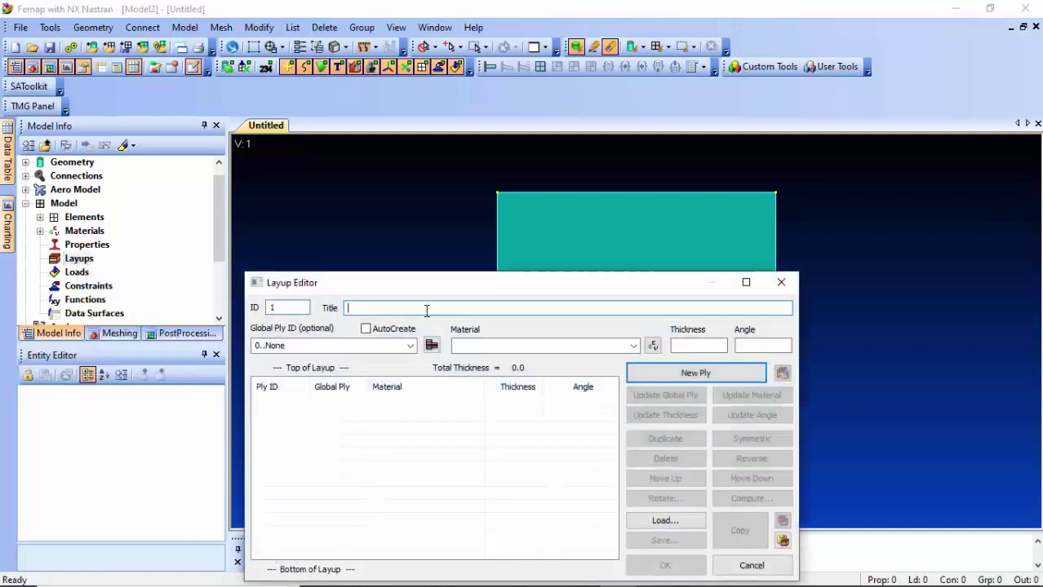
type("FV")
left_click(633, 346)
left_click(488, 360)
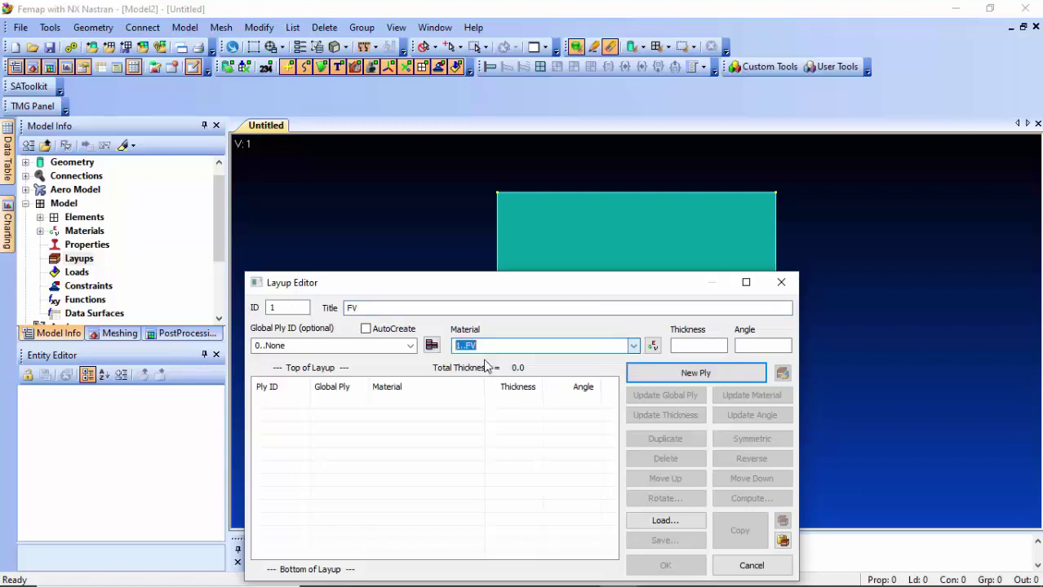
left_click(686, 347)
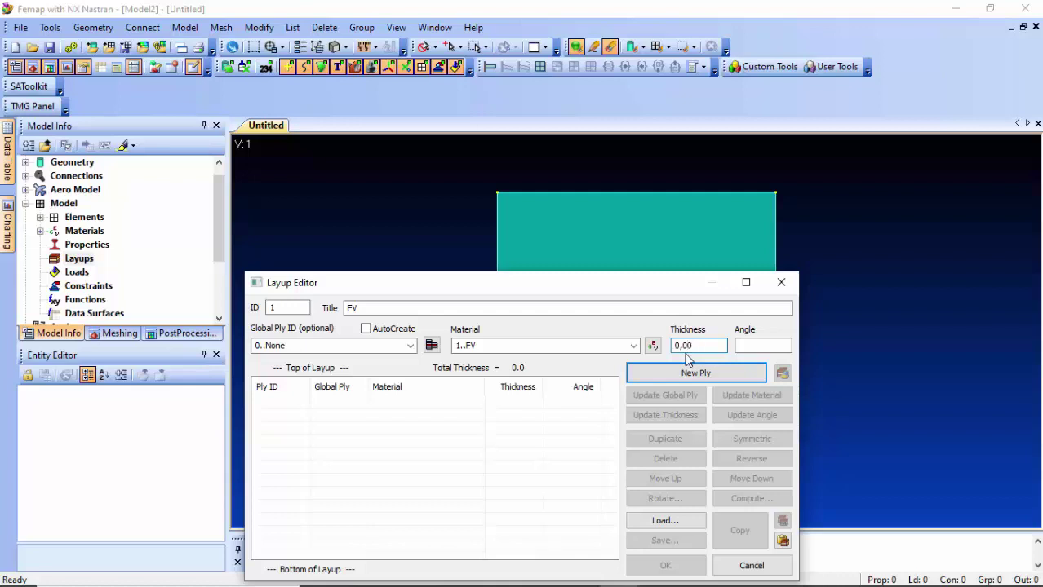
left_click(761, 343)
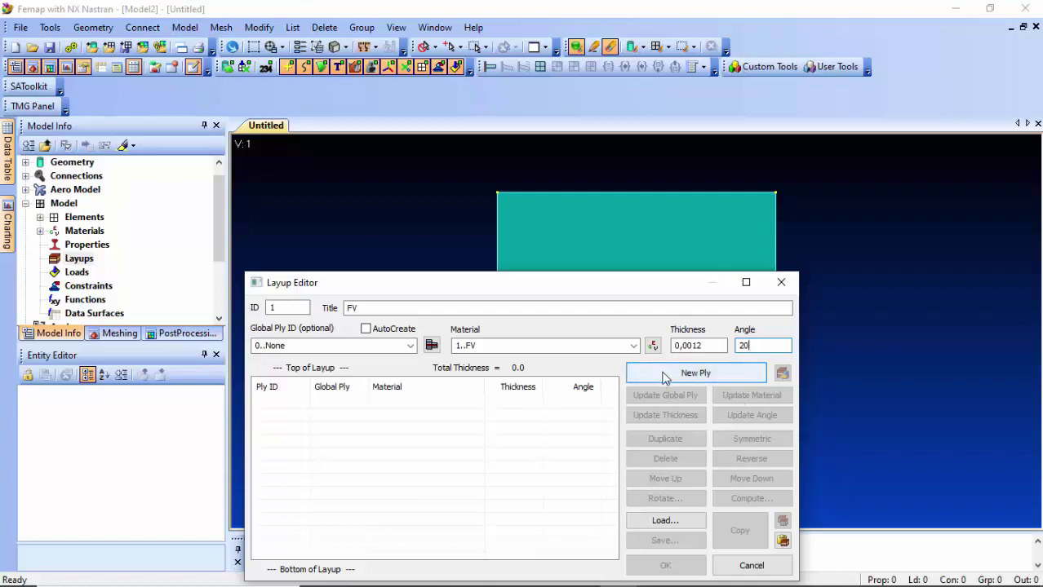
left_click(702, 374)
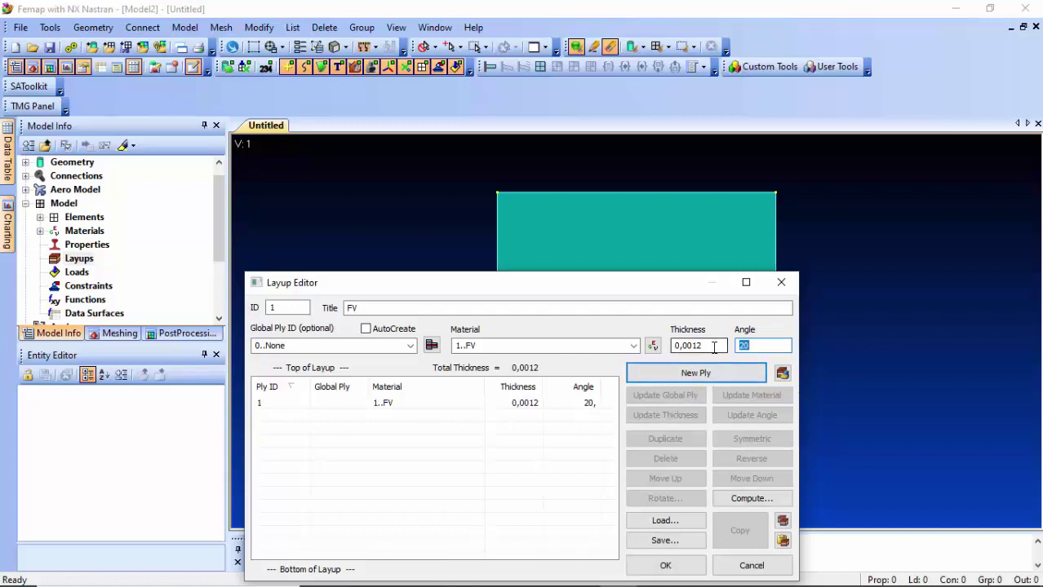
- Add a second ply of material FV with thickness 0,001 and angle -40 to the layup
left_click(707, 345)
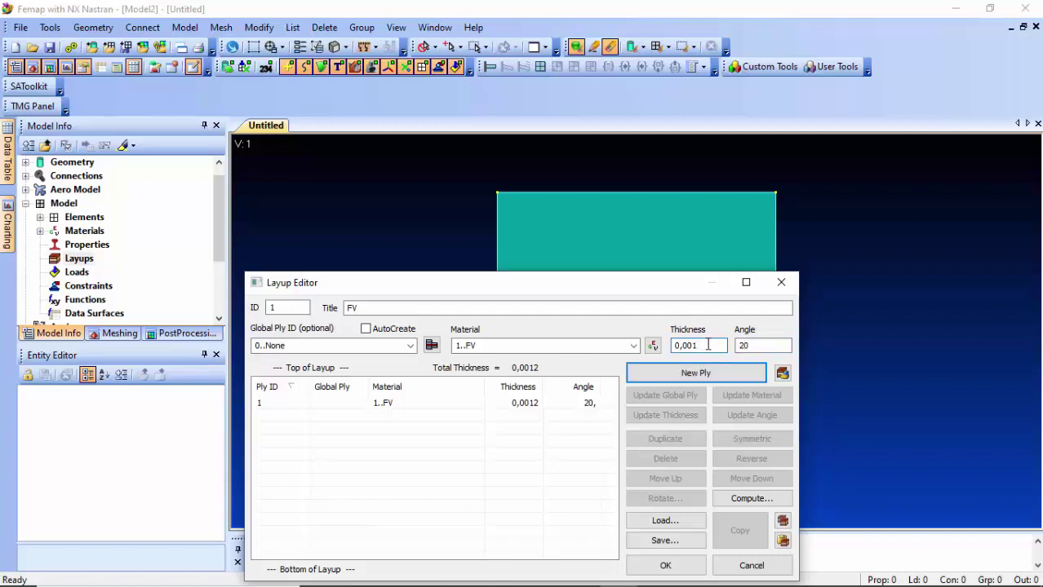
key("Tab")
type("-40")
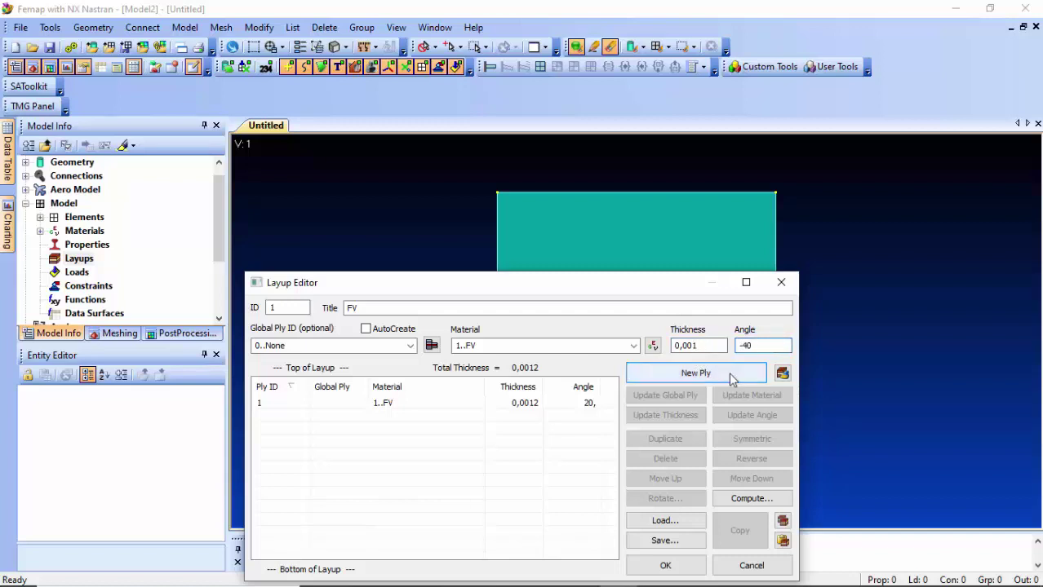
left_click(728, 373)
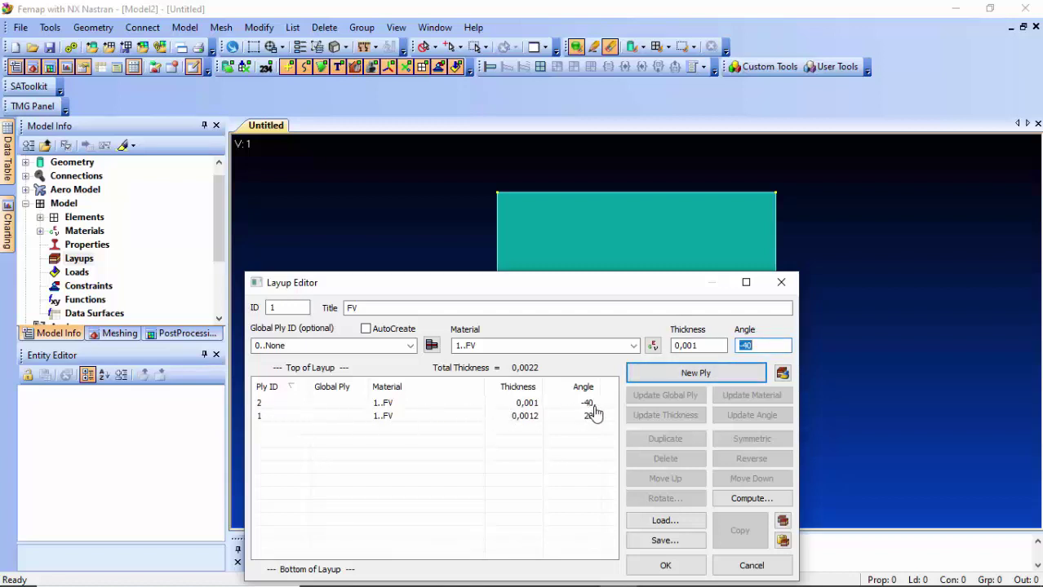
- Add a third ply of material FV with thickness 0,0012 and angle -20 to the layup
left_click(711, 343)
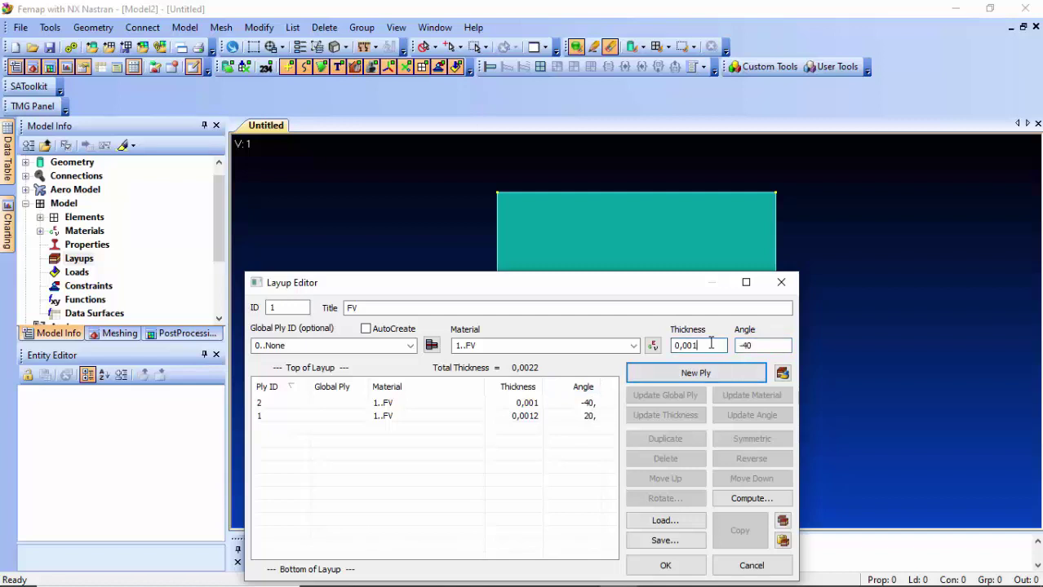
type("12")
left_click(768, 346)
type("20")
left_click(735, 373)
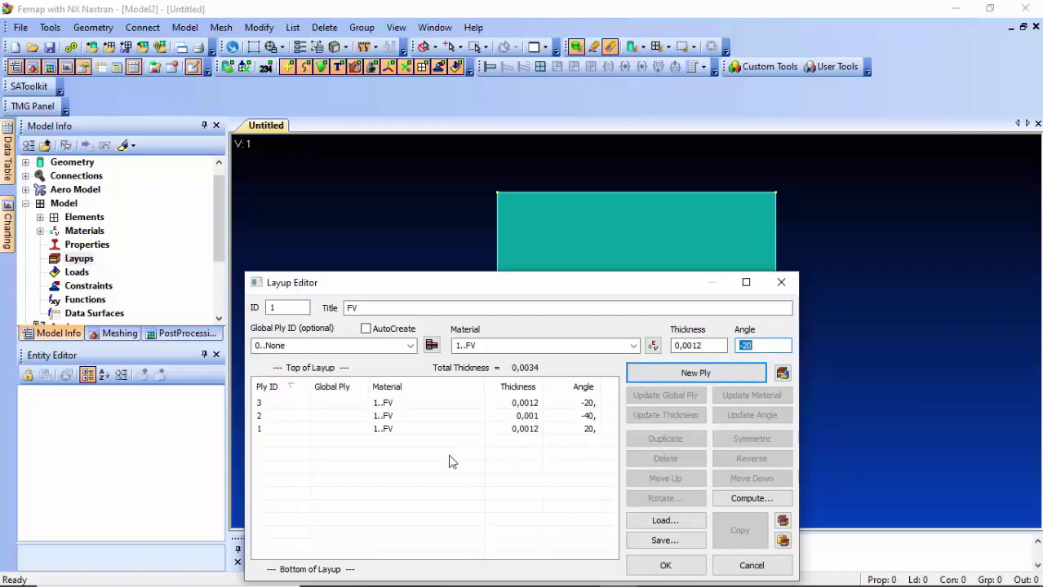
- Add a fourth FV ply with thickness 0,001 and angle 40, save the layup and finish creating layups
left_click(715, 347)
key("BackSpace")
key("Tab")
type("40")
left_click(698, 375)
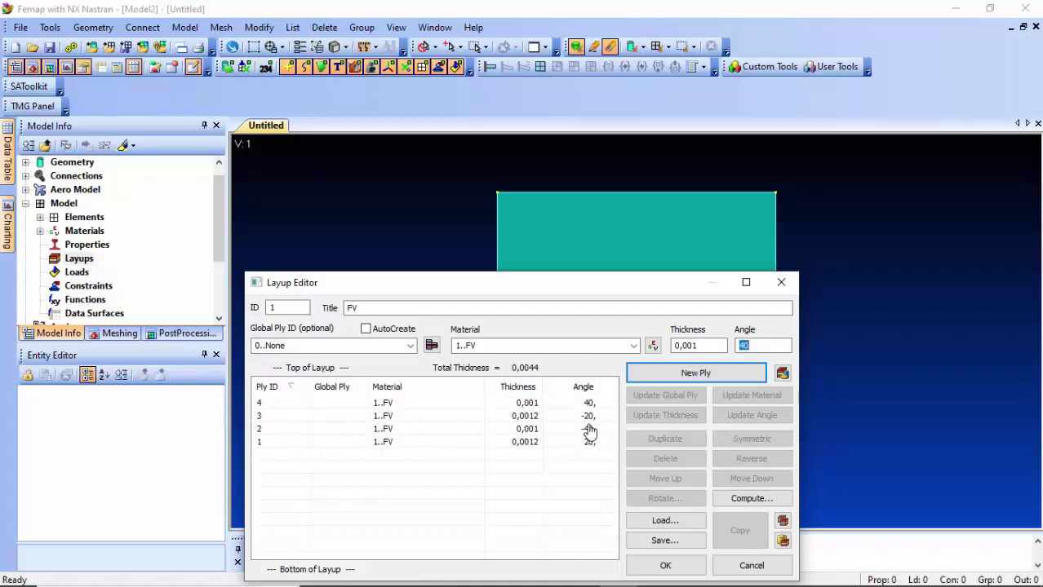
left_click(670, 565)
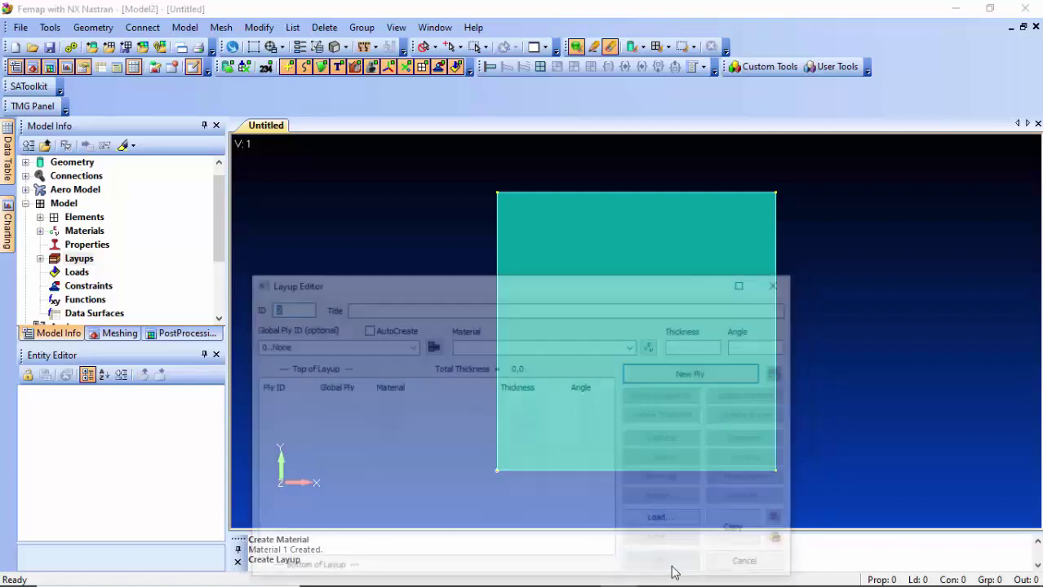
left_click(750, 564)
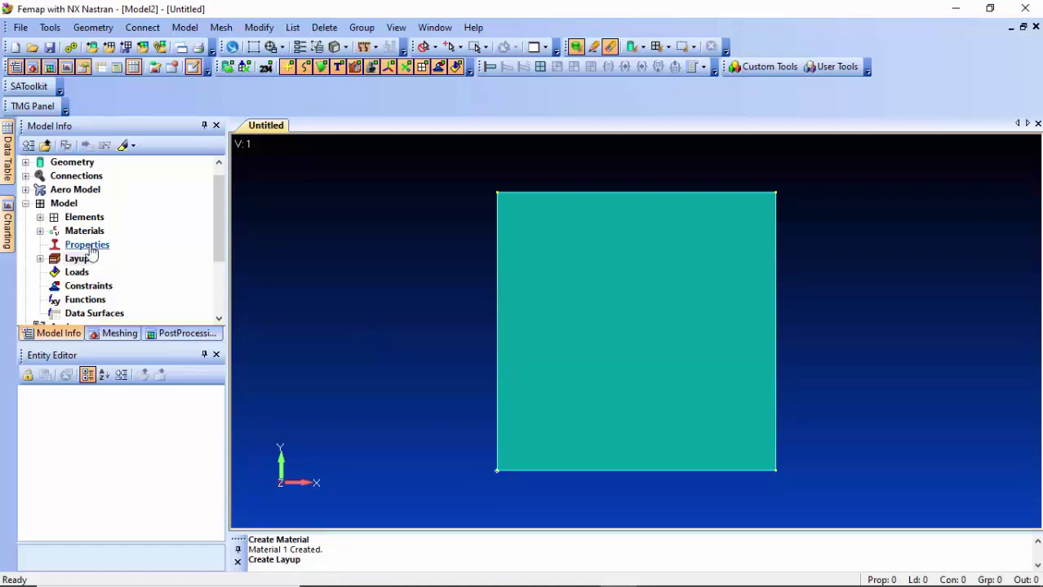
- Create a new property titled Laminado and set its element type to the plane element Laminate
right_click(92, 251)
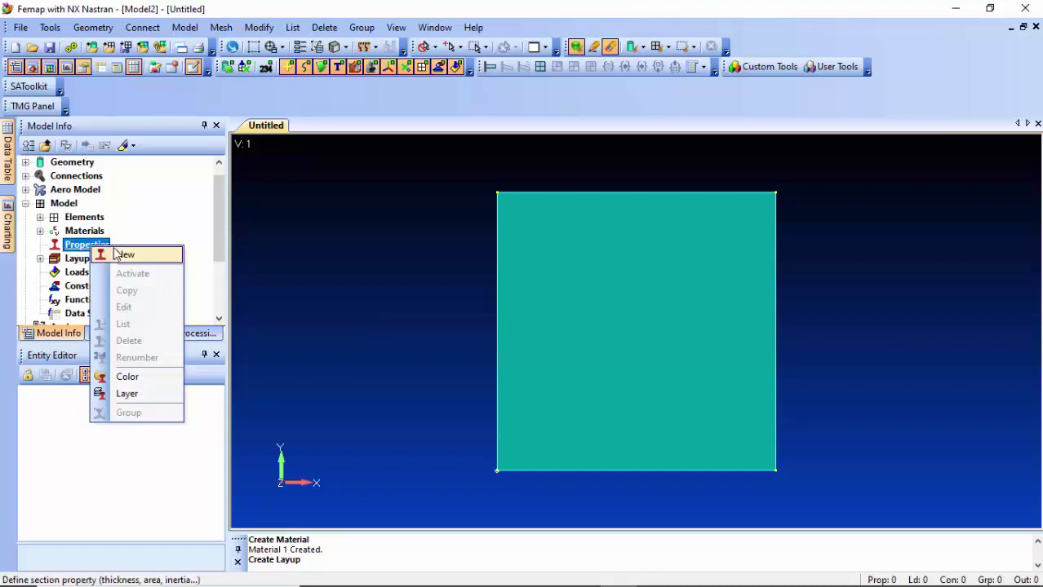
left_click(124, 256)
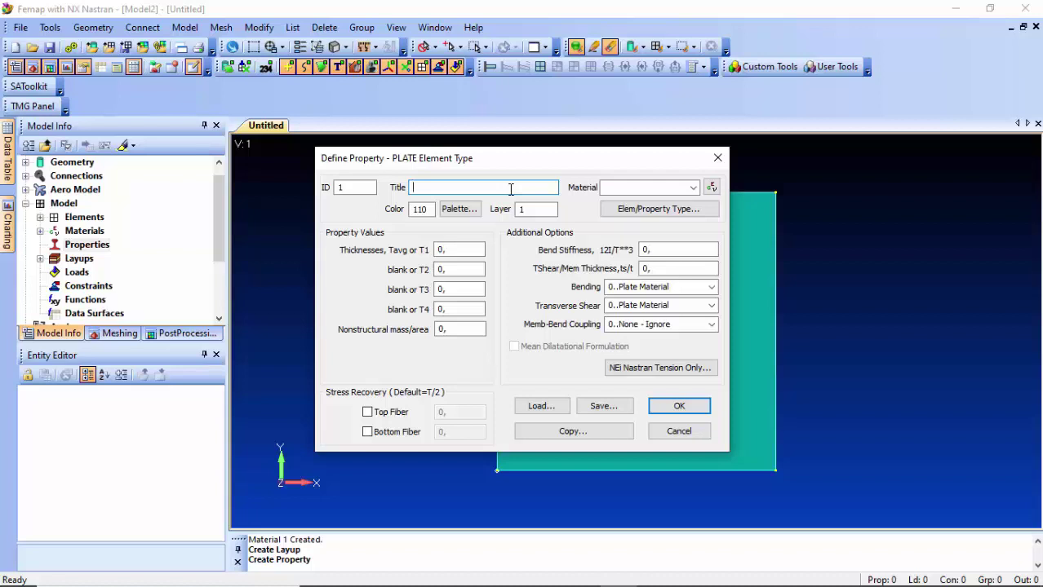
type("Laminado")
key("Tab")
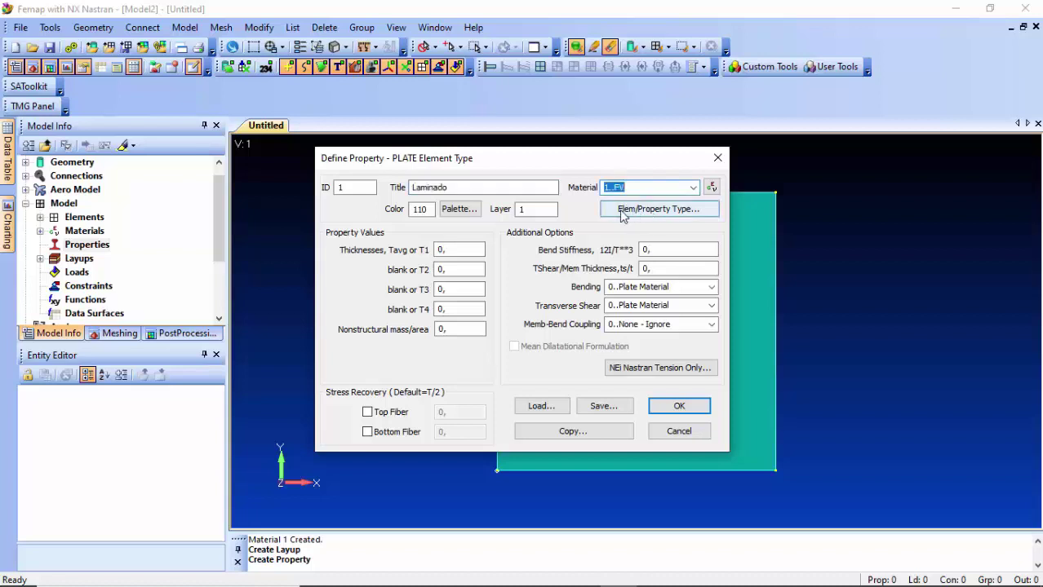
left_click(681, 211)
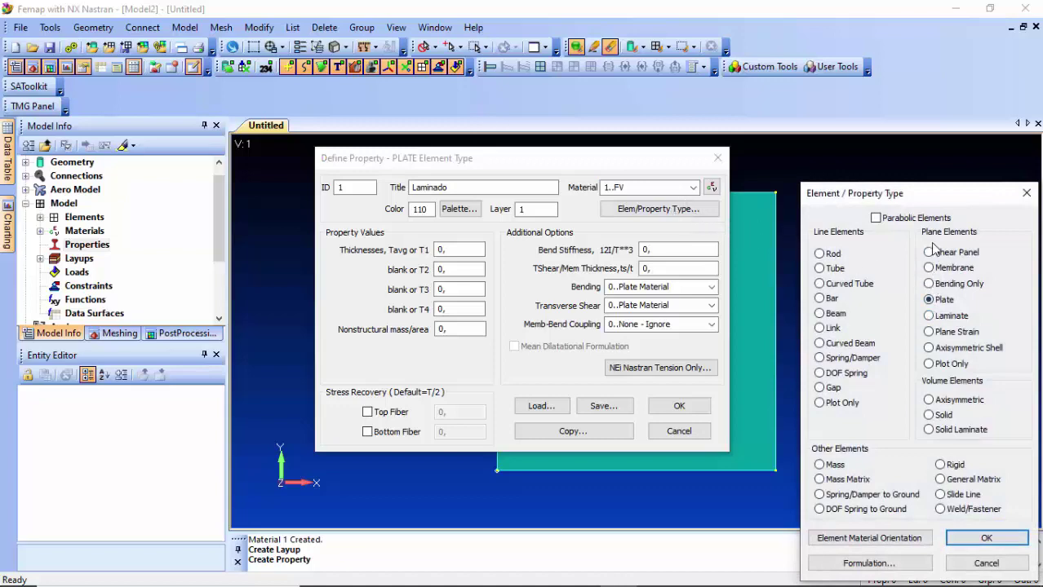
left_click(929, 316)
left_click(979, 538)
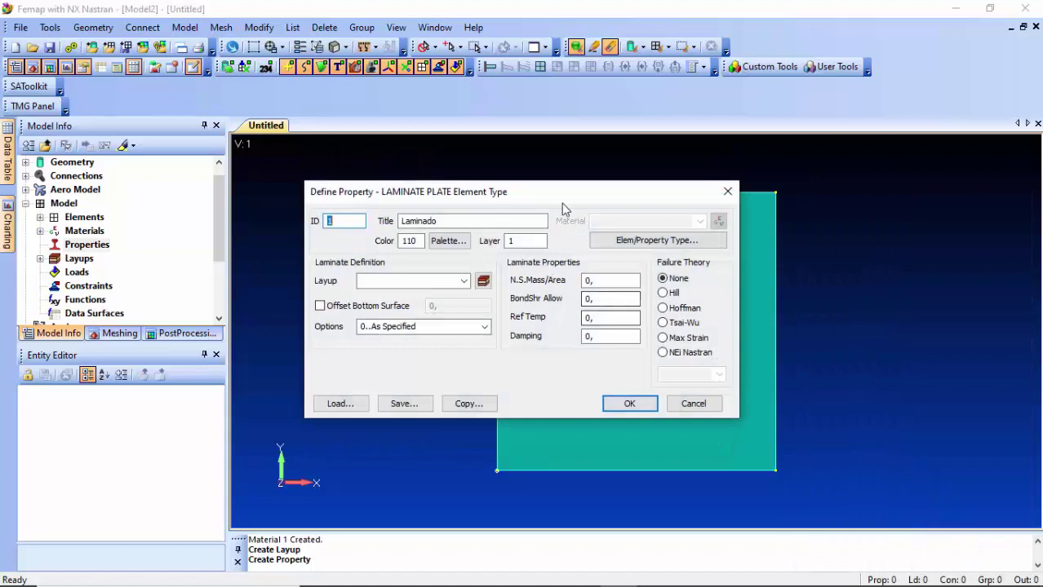
- Assign layup FV to the property with Hill failure theory and a bond shear allowable of 78e6, and save it
left_click_drag(580, 191, 608, 182)
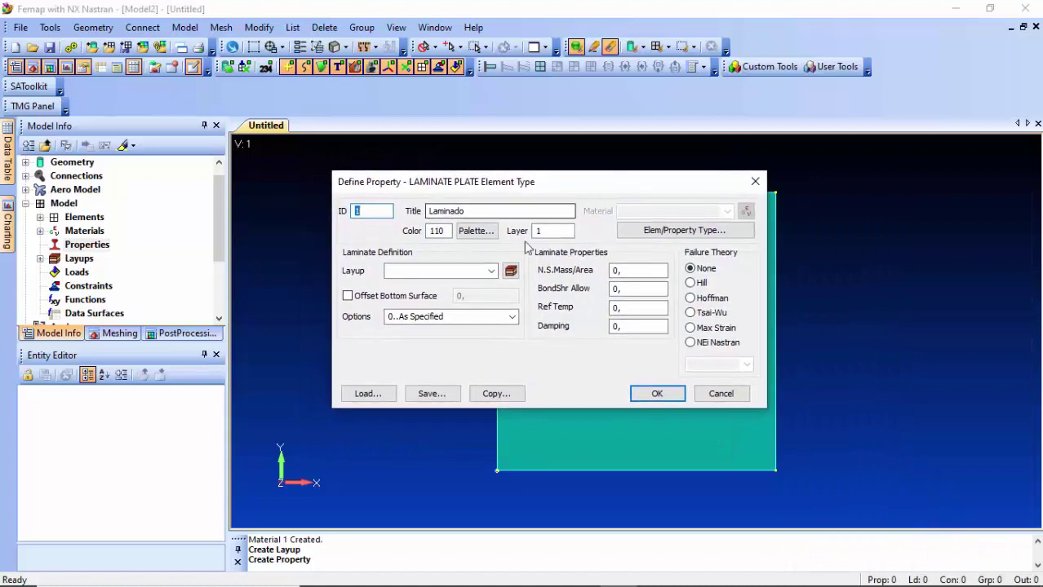
left_click(490, 271)
left_click(465, 285)
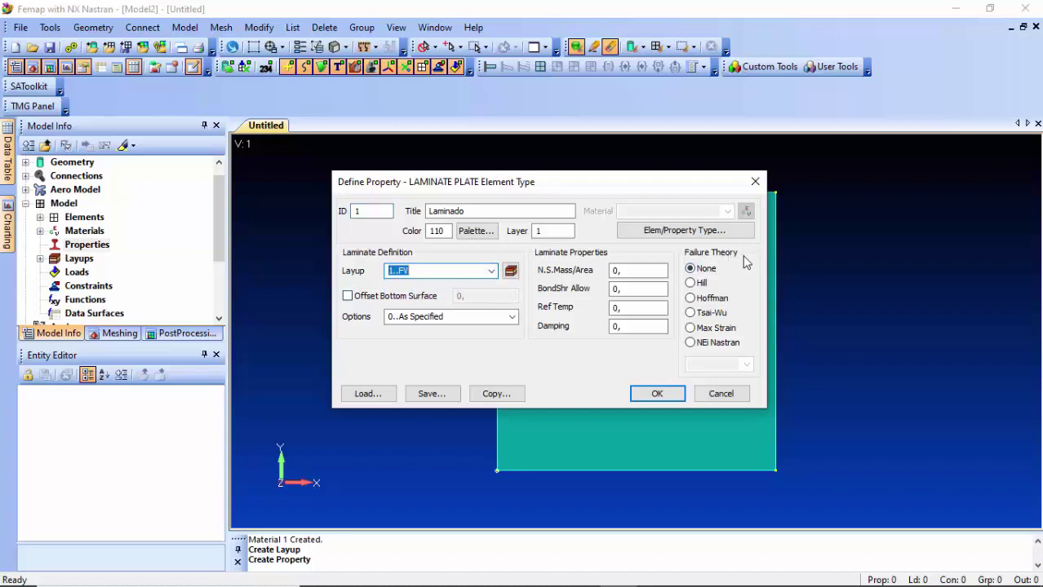
left_click(690, 283)
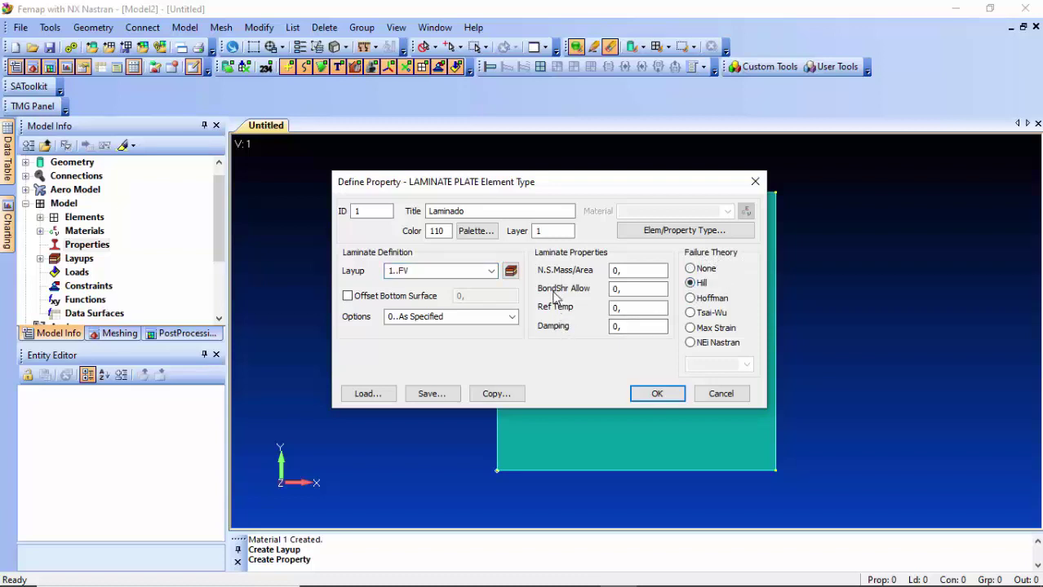
left_click(620, 288)
type("78e6")
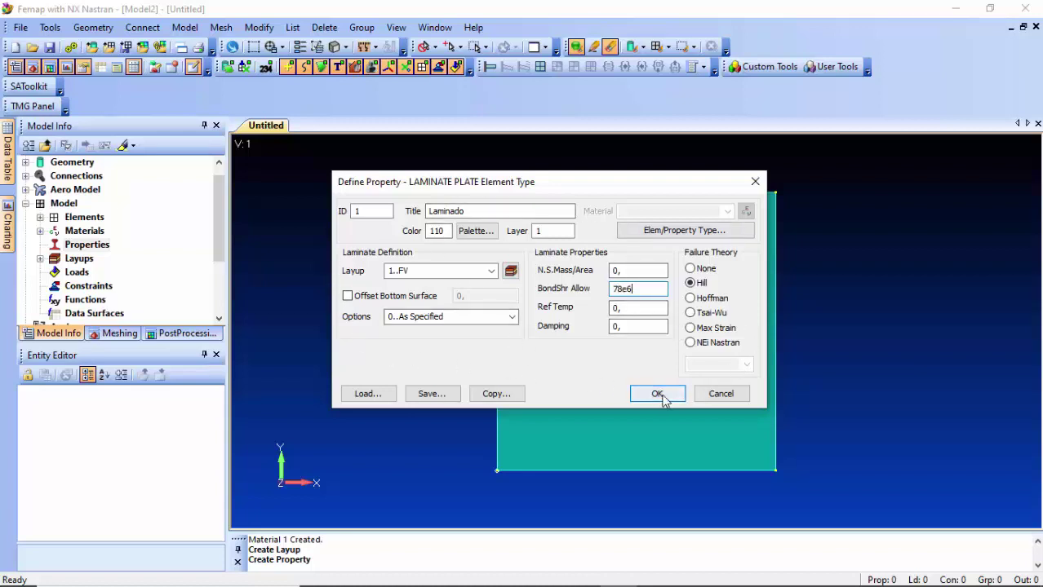
left_click(660, 395)
left_click(699, 398)
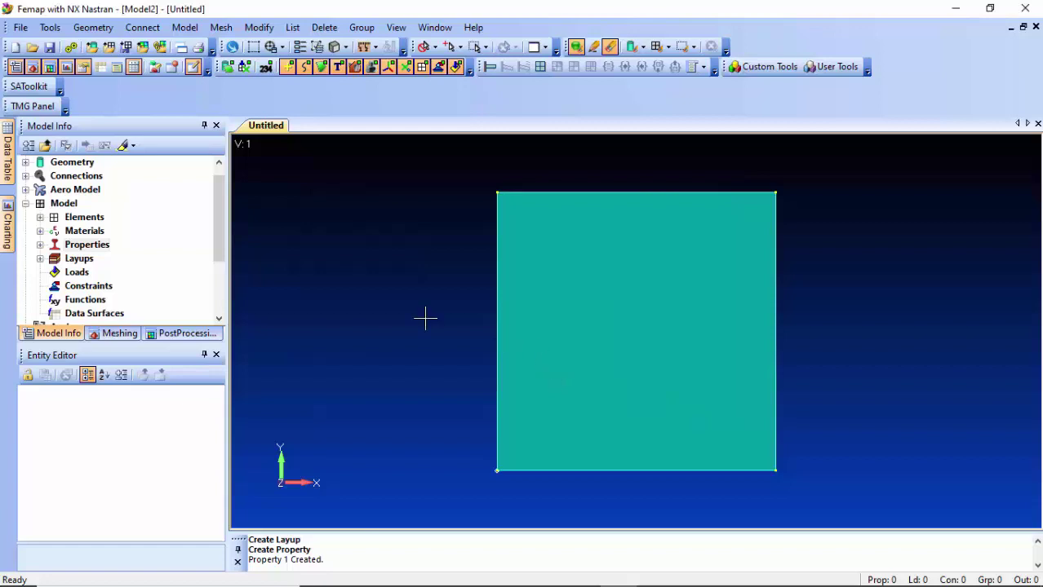
- Set up the Mesh Surface tool to use the Laminado property
left_click(120, 334)
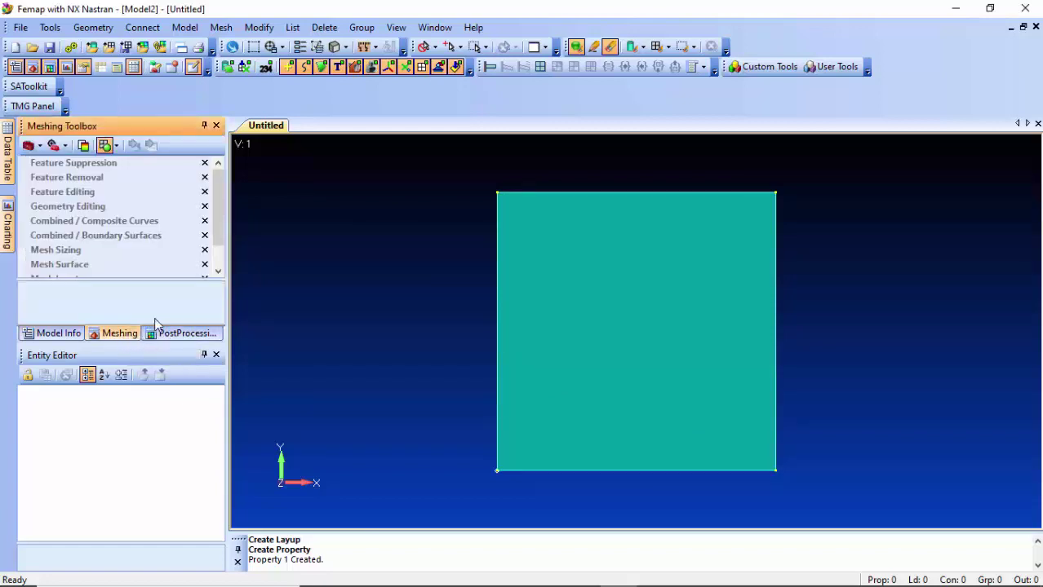
scroll(106, 261, "down", 1)
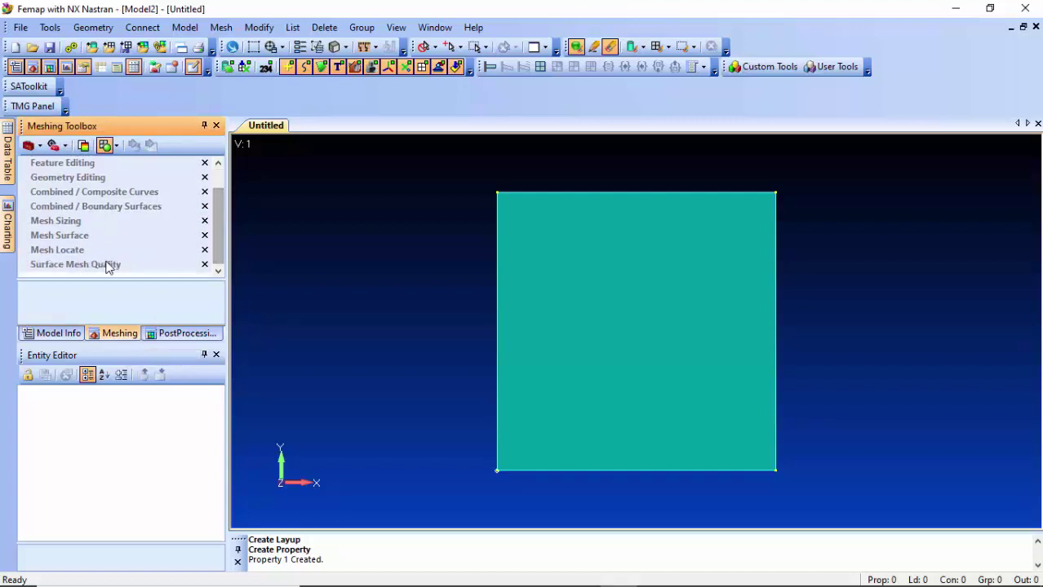
left_click(69, 236)
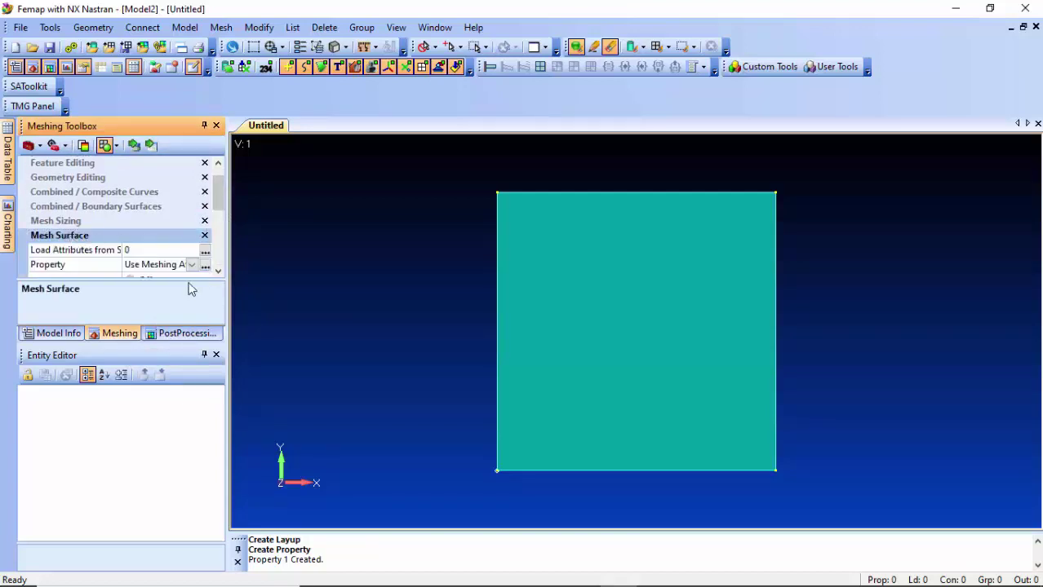
left_click_drag(190, 279, 190, 313)
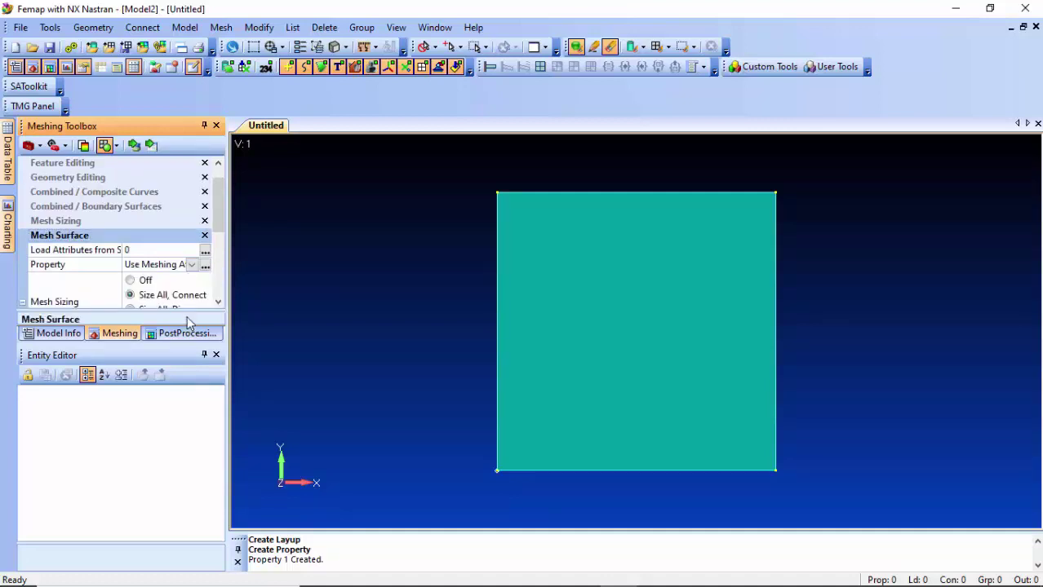
left_click_drag(219, 223, 218, 241)
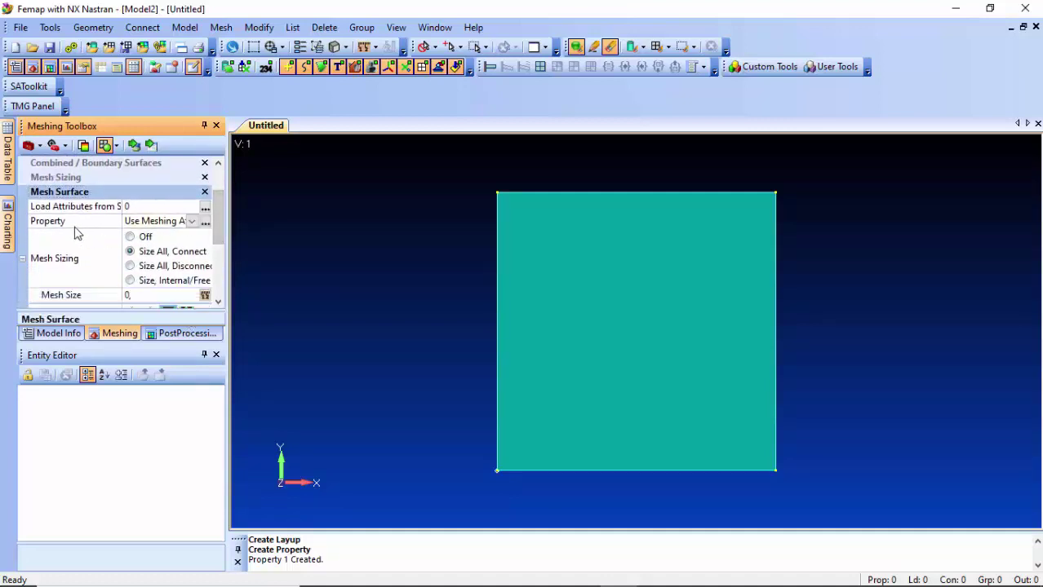
left_click(193, 226)
left_click(193, 228)
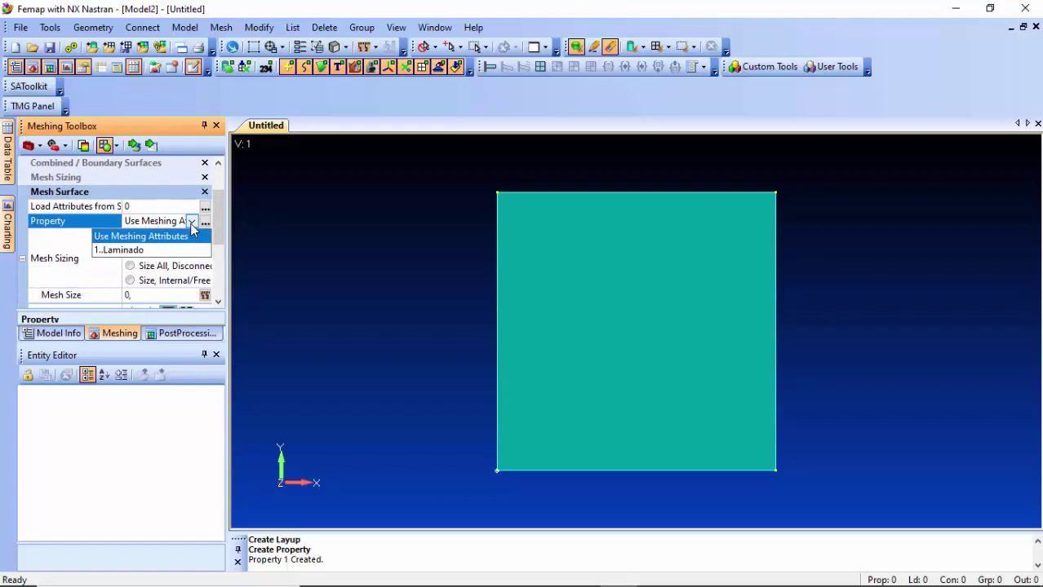
left_click(128, 253)
- Mesh the square surface with a mesh size of 0,001, using Size All, Connect and free-meshed quad elements
scroll(186, 238, "down", 1)
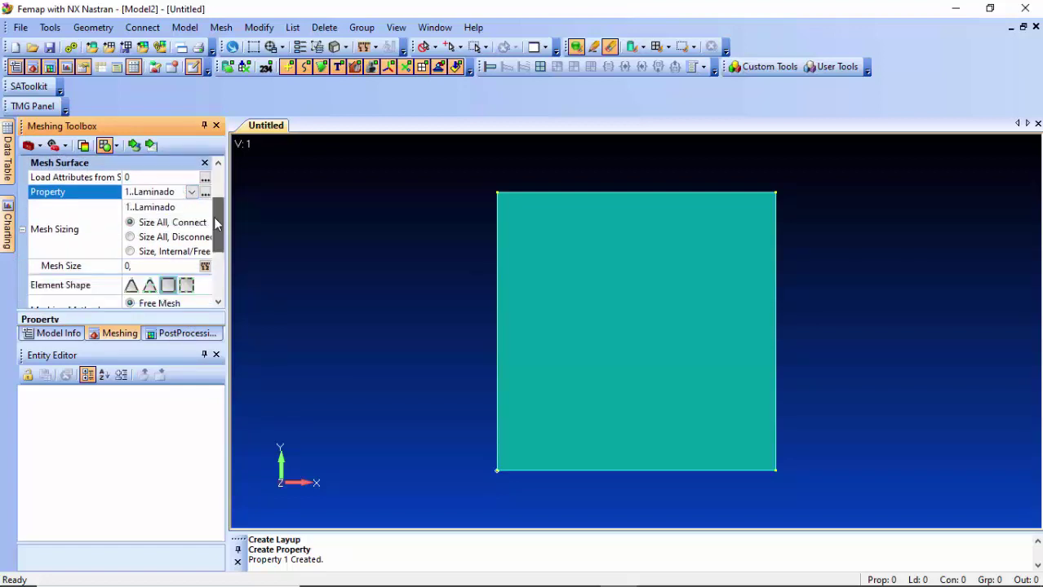
left_click(143, 267)
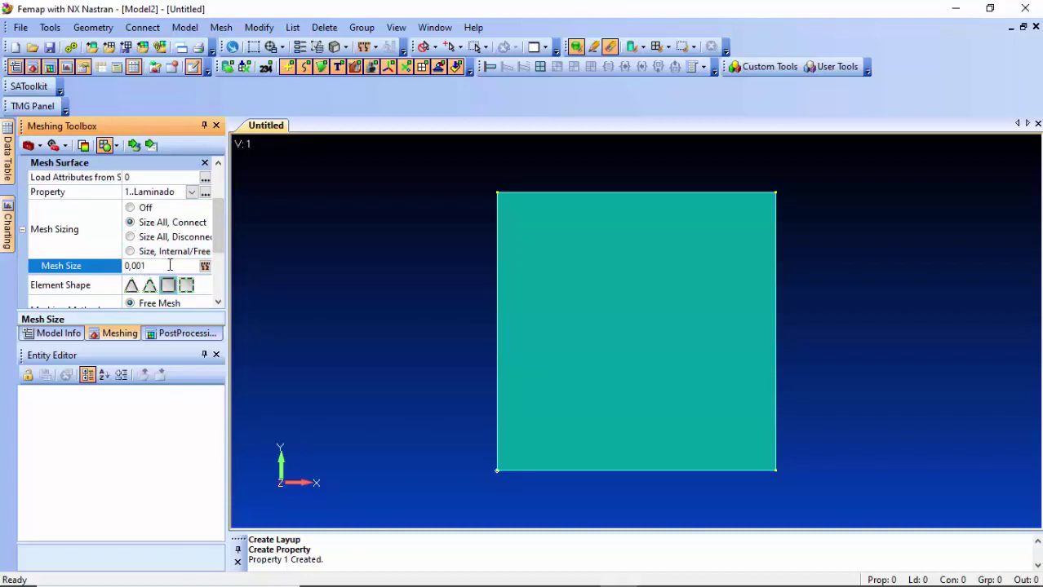
scroll(219, 265, "down", 1)
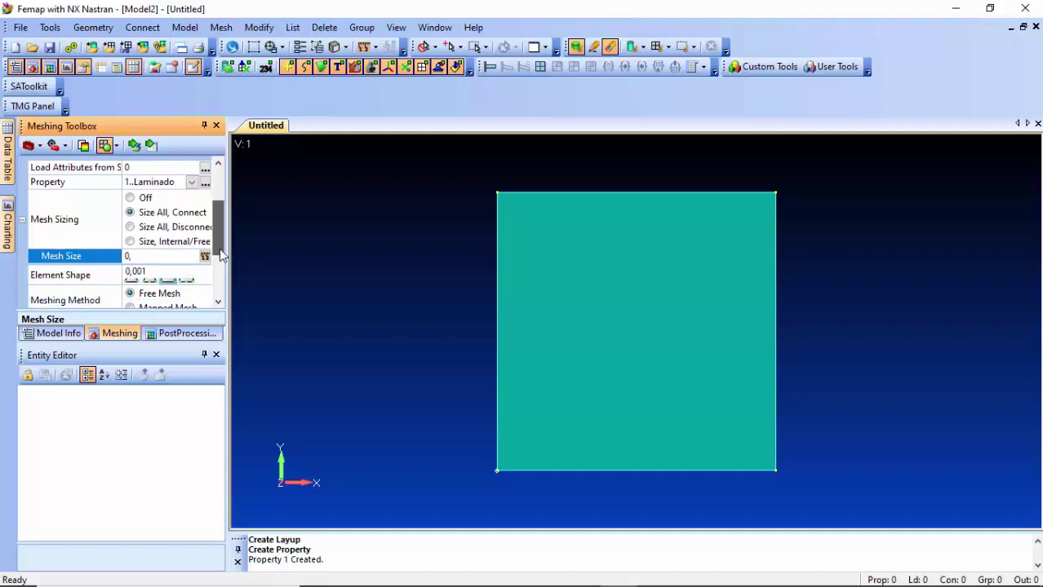
scroll(219, 256, "down", 1)
scroll(221, 248, "up", 1)
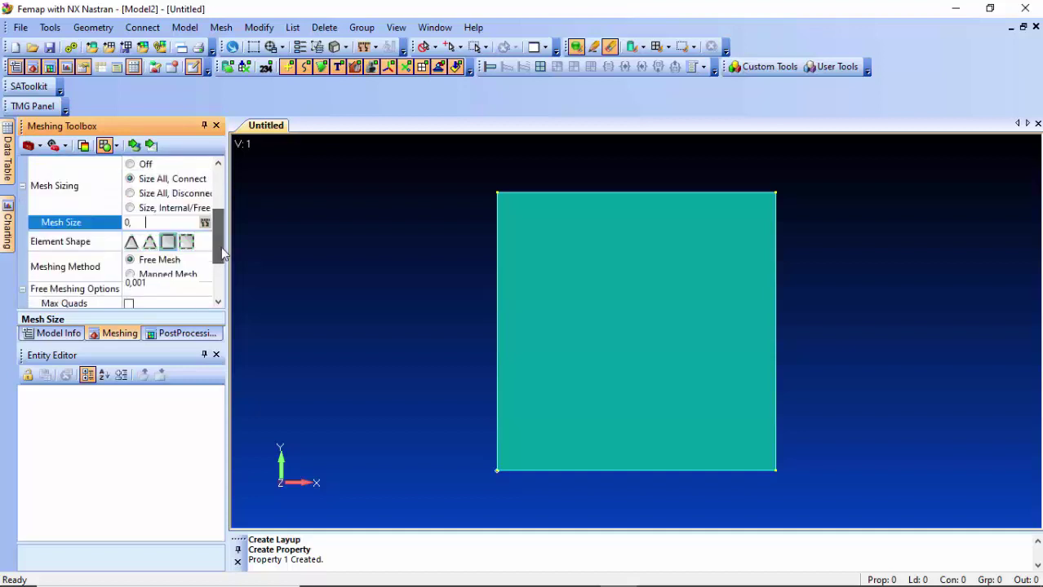
type("001")
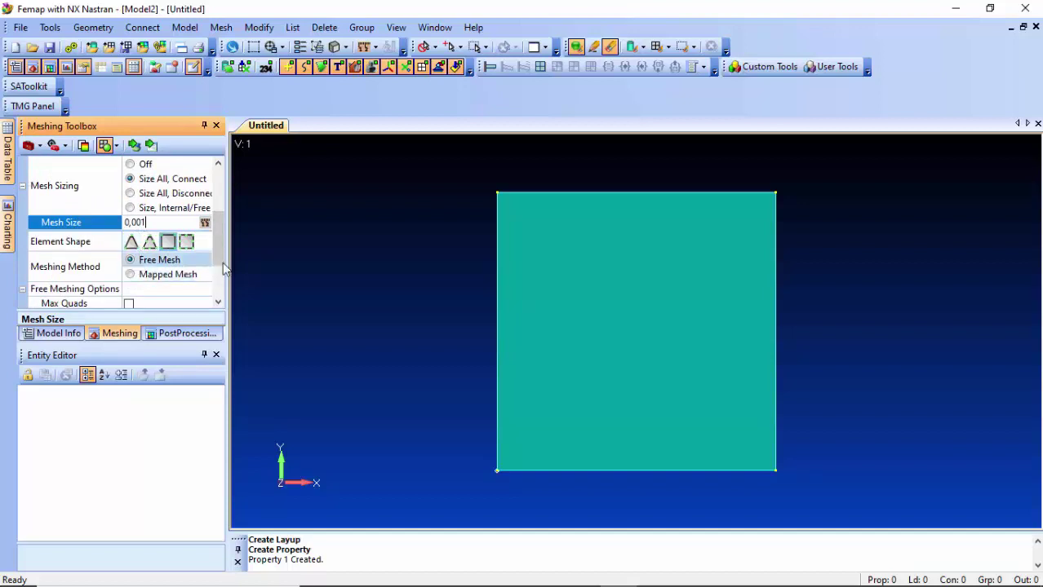
left_click(134, 150)
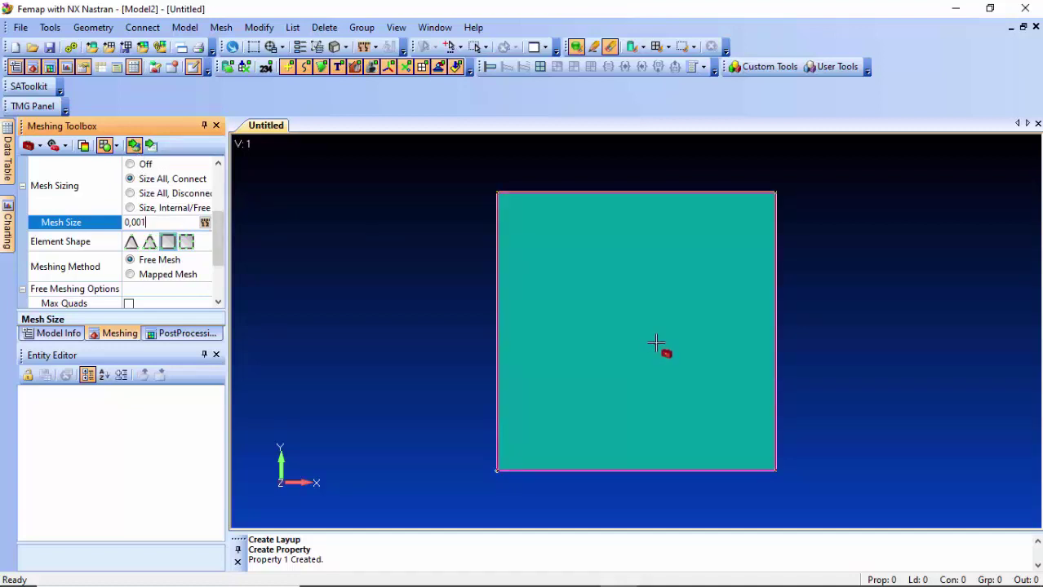
key("Return")
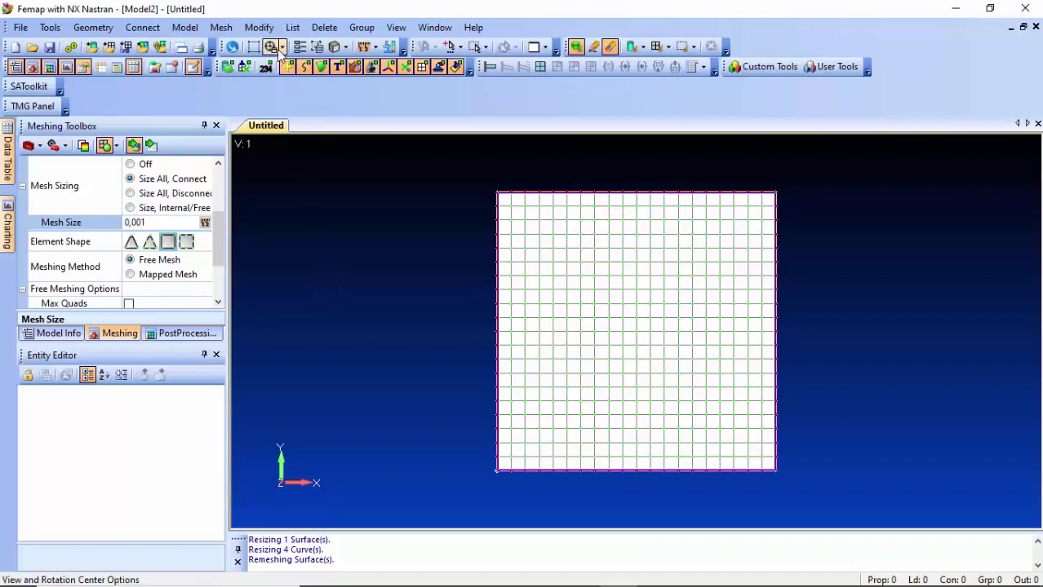
- Update the material orientation of all plate elements to the +X coordinate axis of the Basic Rectangular system
left_click(265, 31)
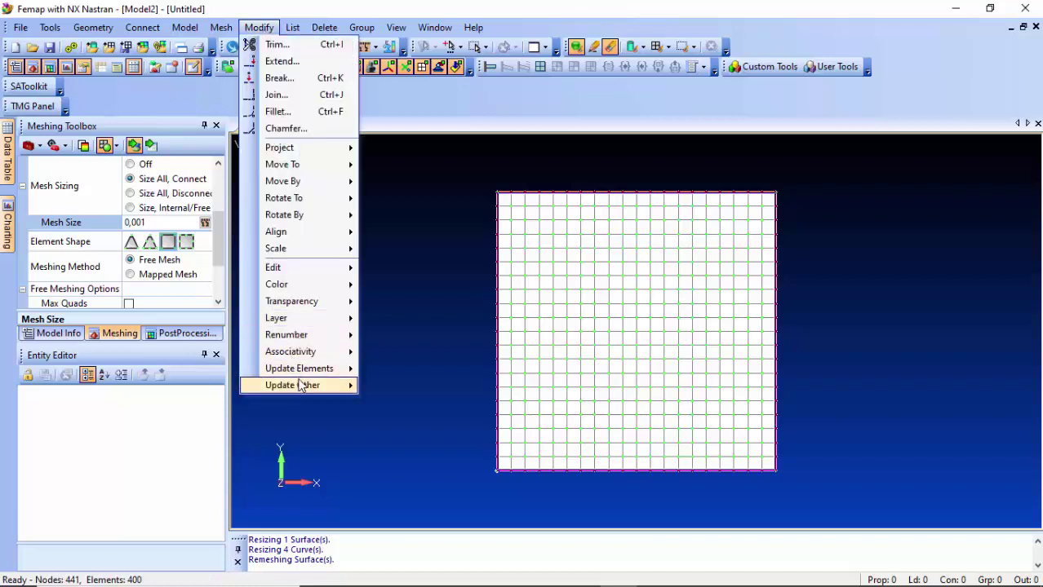
mouse_move(301, 370)
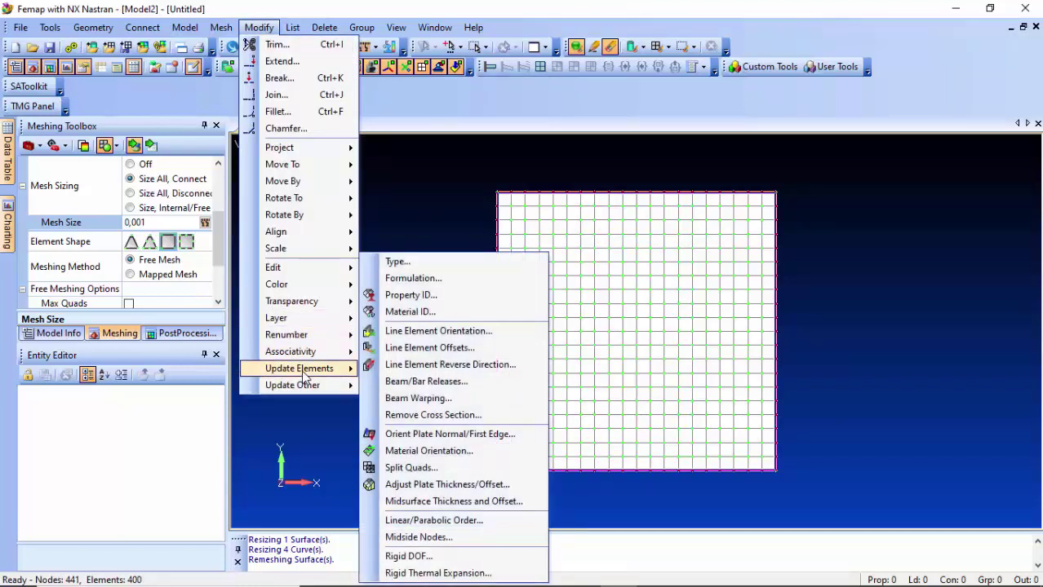
left_click(443, 453)
left_click(546, 463)
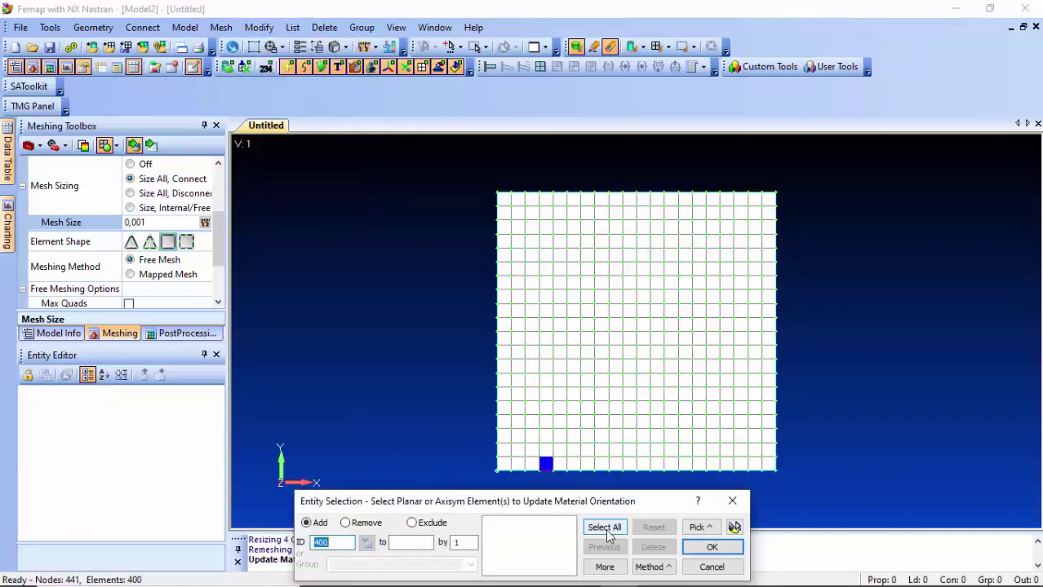
left_click(605, 532)
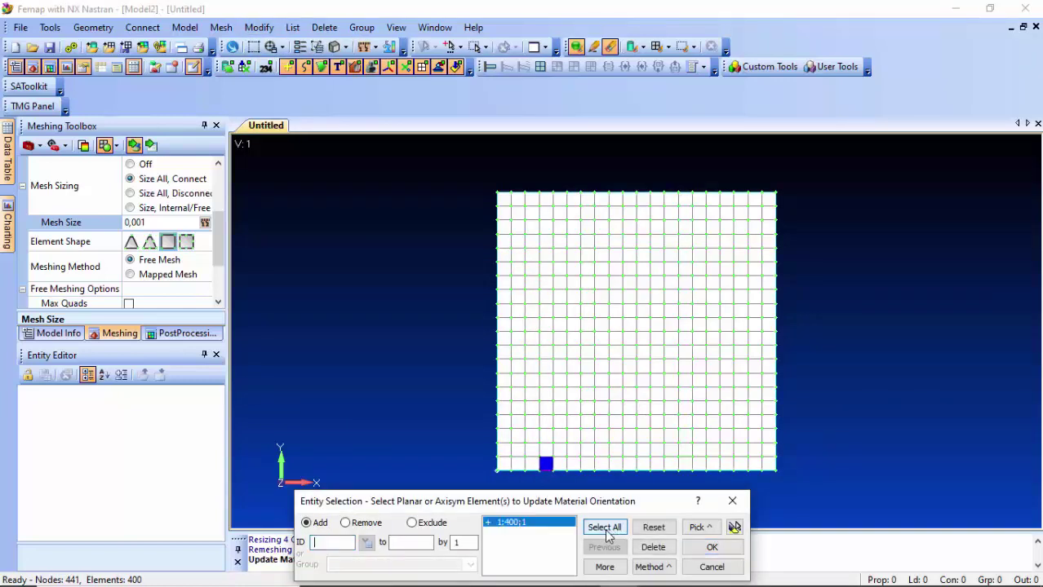
left_click(734, 527)
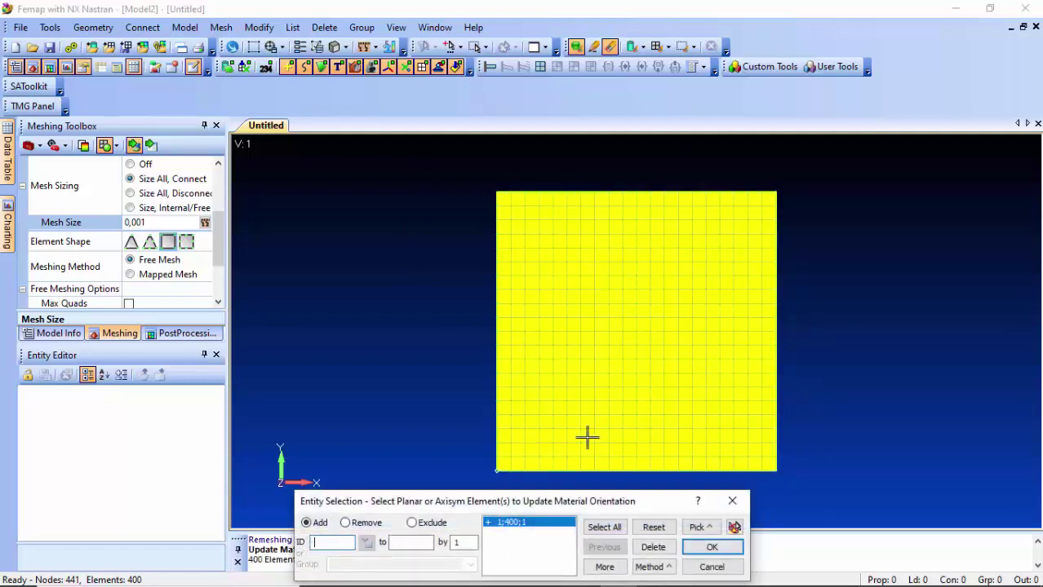
left_click(708, 548)
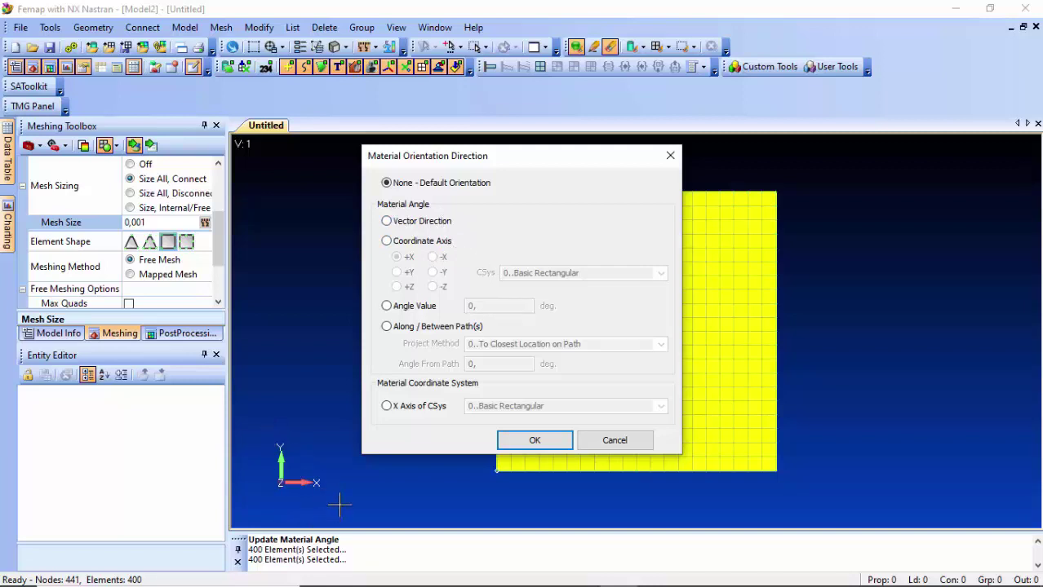
left_click(387, 242)
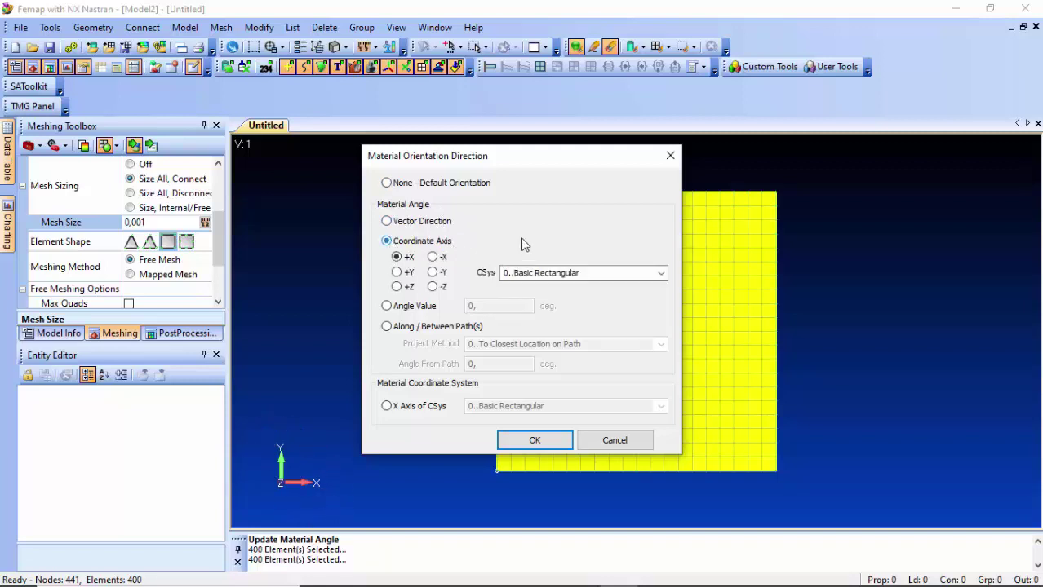
left_click_drag(551, 161, 665, 160)
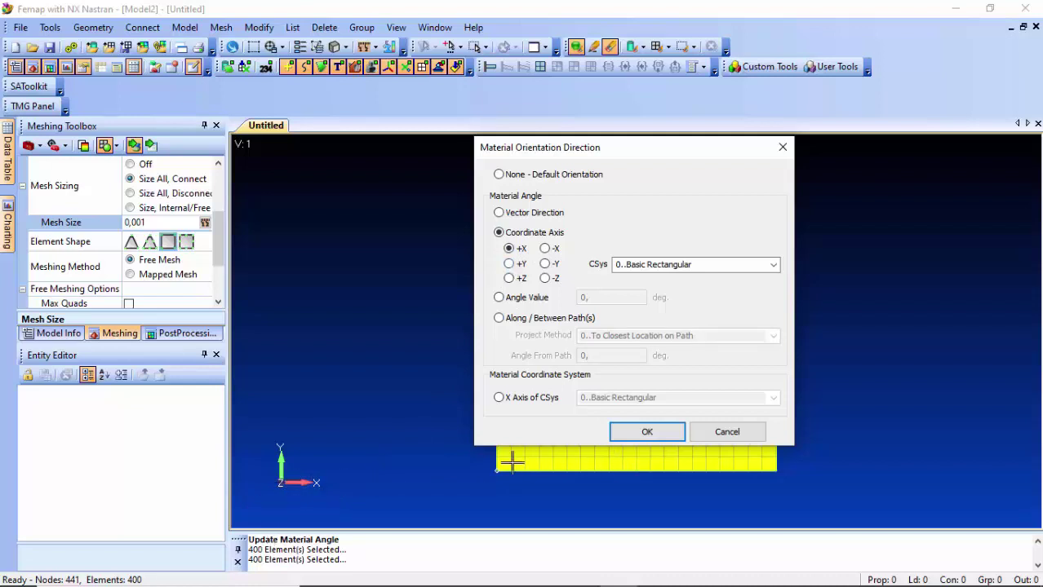
left_click(645, 432)
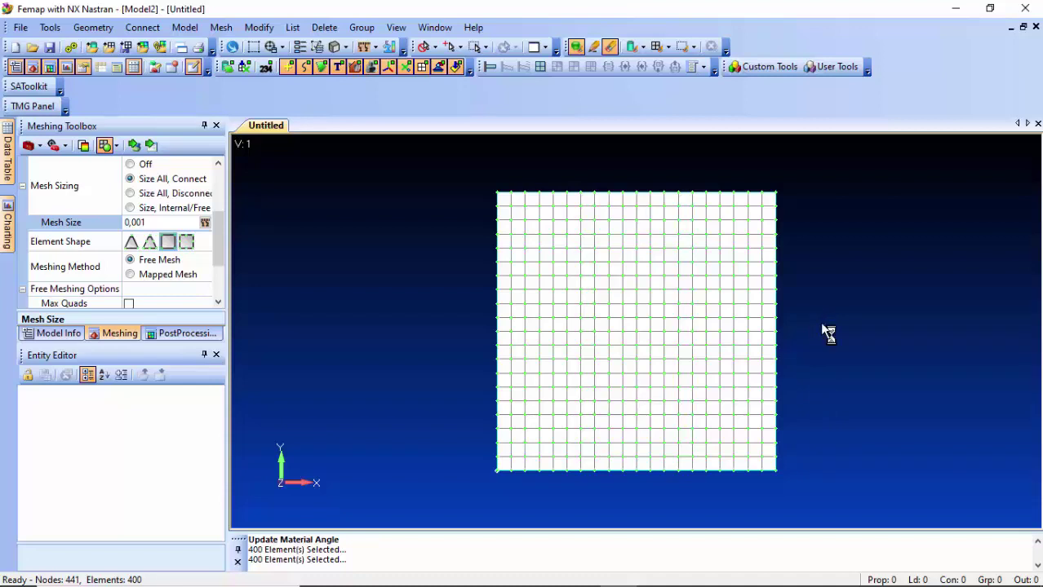
- Show the element material direction in the view, using the view color set to red (color 4)
scroll(820, 324, "down", 1)
scroll(820, 324, "up", 2)
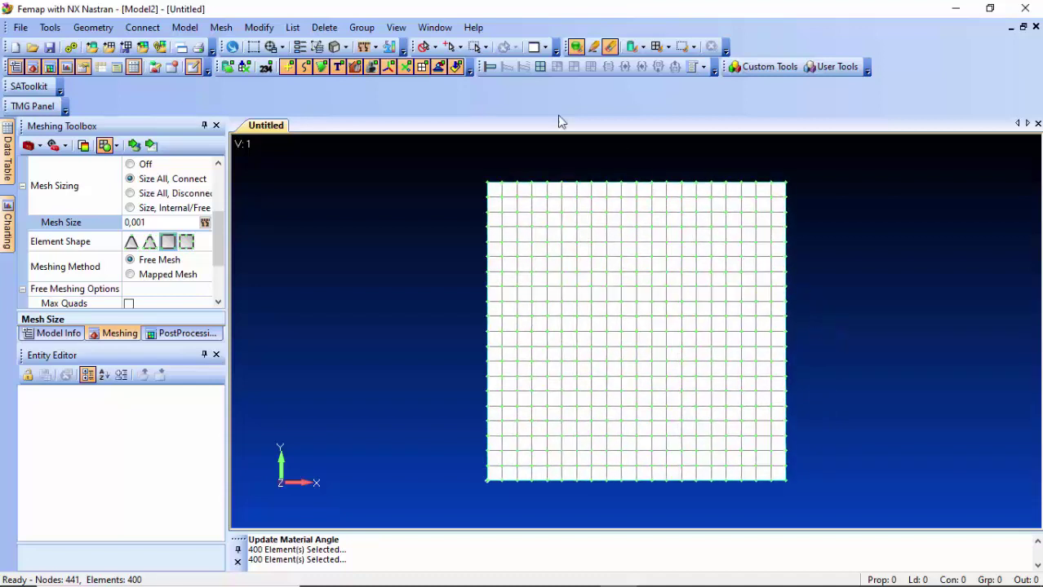
left_click(396, 27)
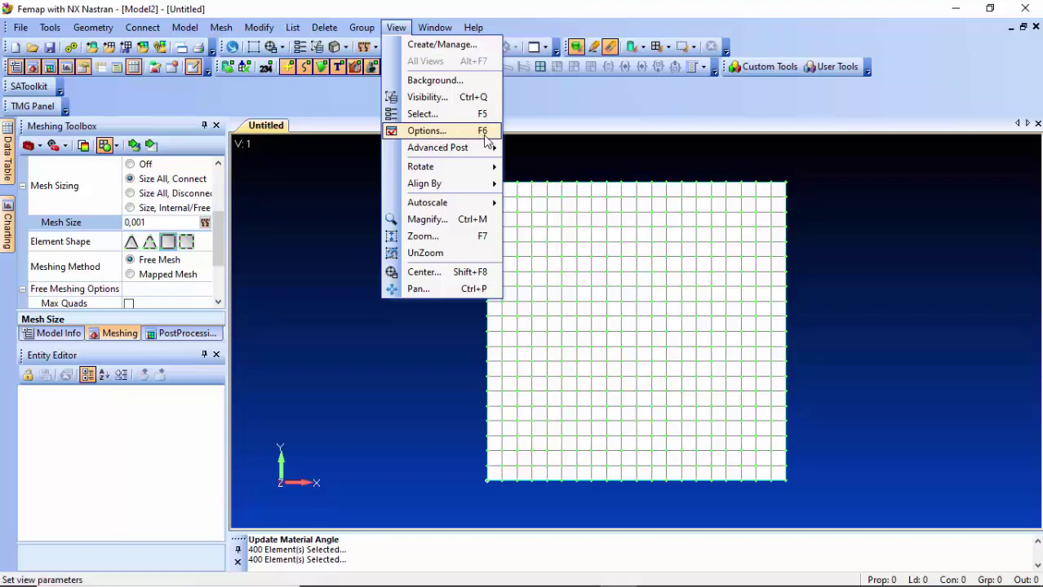
left_click(459, 140)
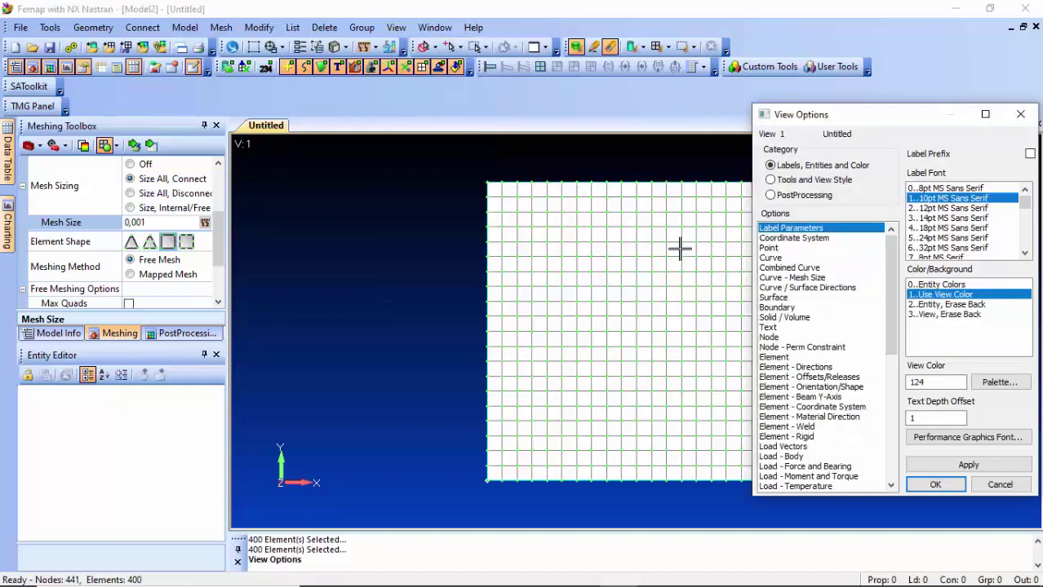
left_click_drag(887, 279, 892, 303)
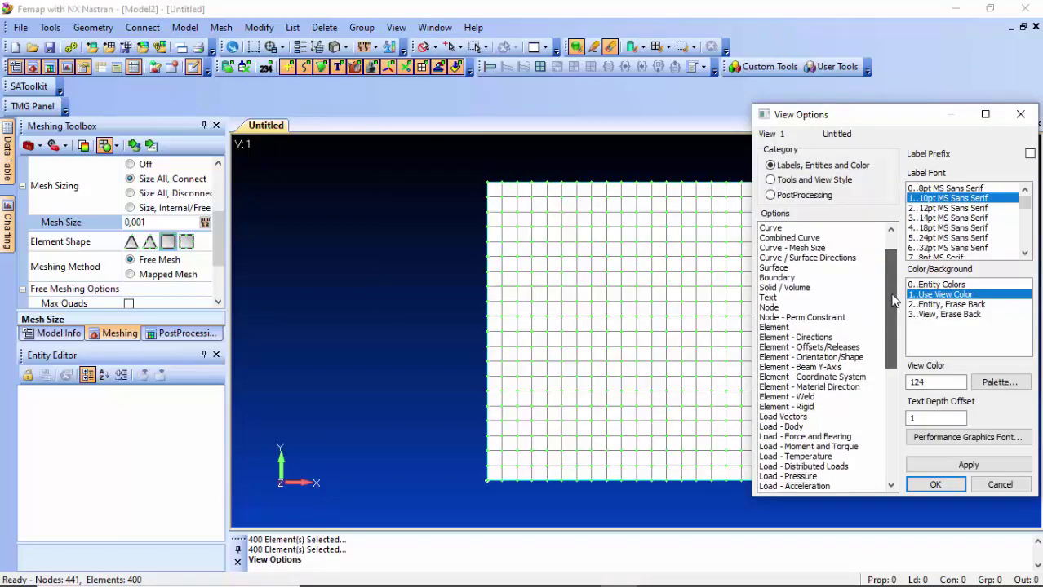
left_click(833, 388)
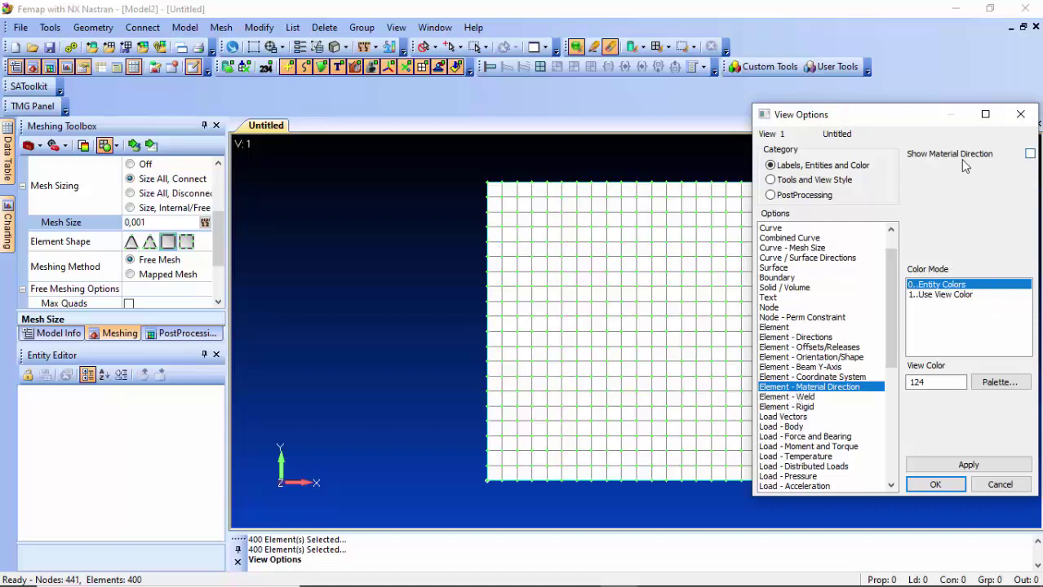
left_click(1029, 154)
left_click(951, 295)
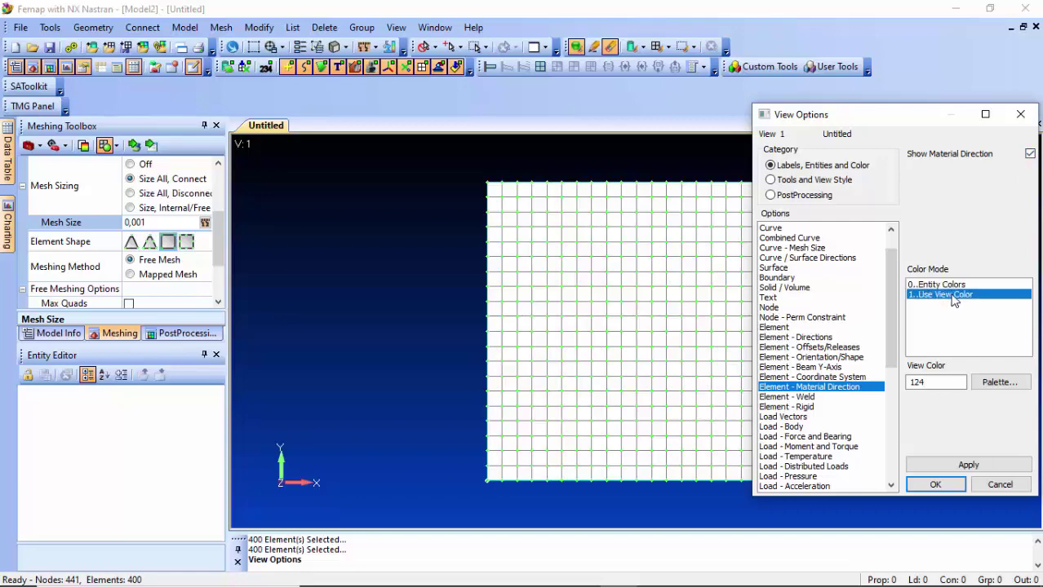
left_click(1014, 387)
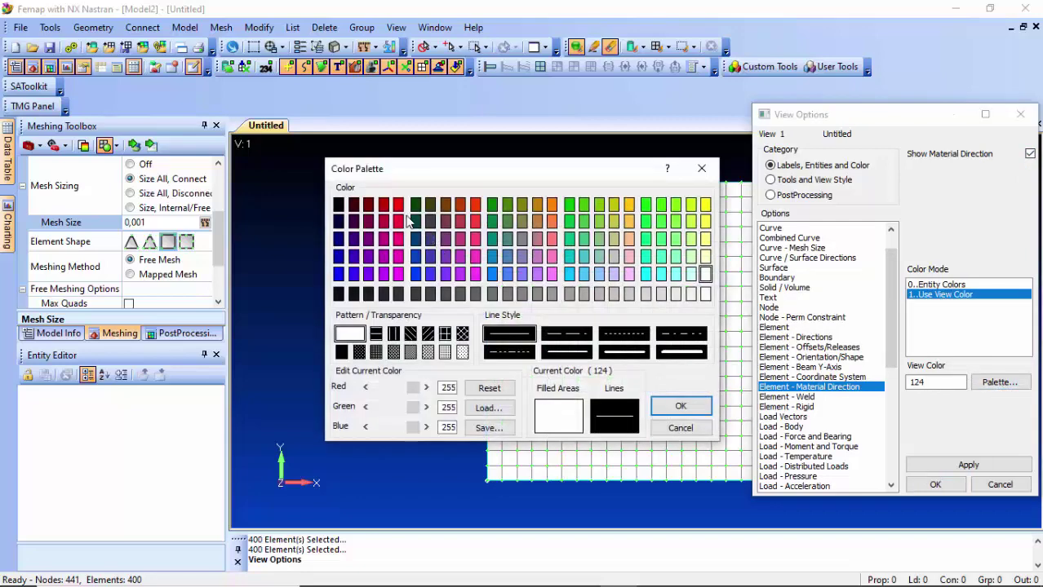
left_click(398, 206)
left_click(679, 406)
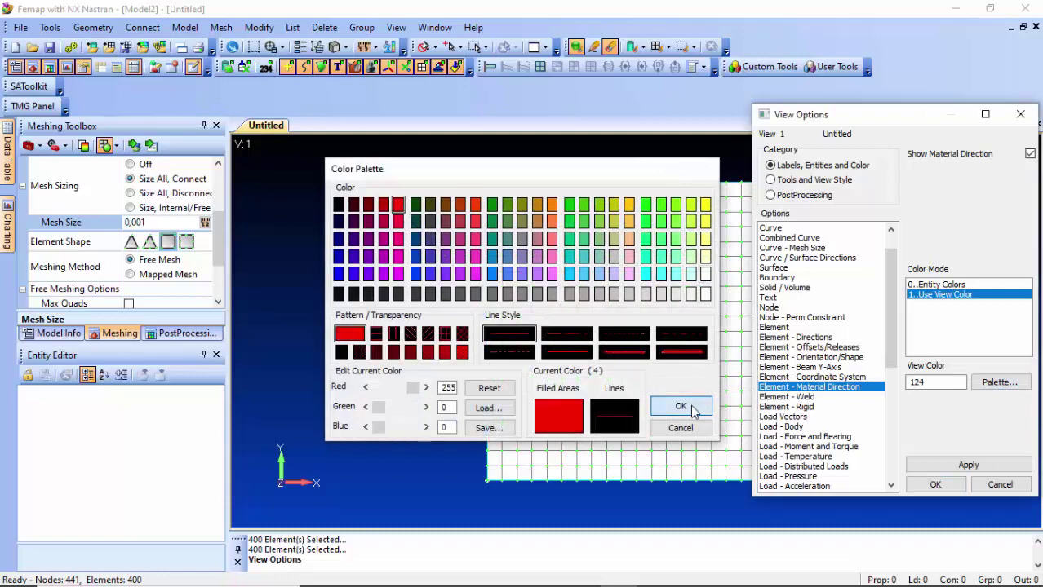
left_click(966, 467)
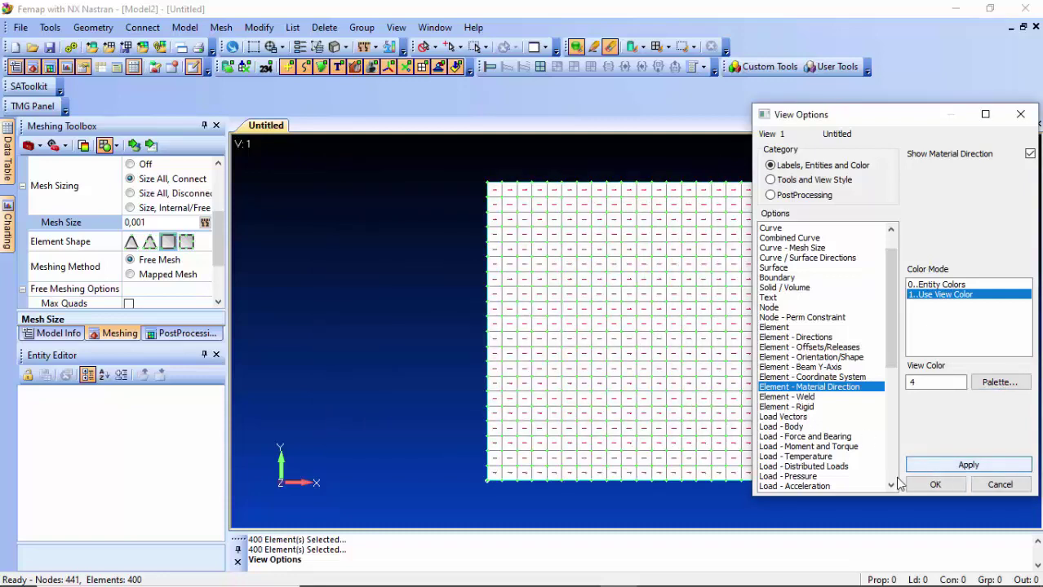
left_click(935, 484)
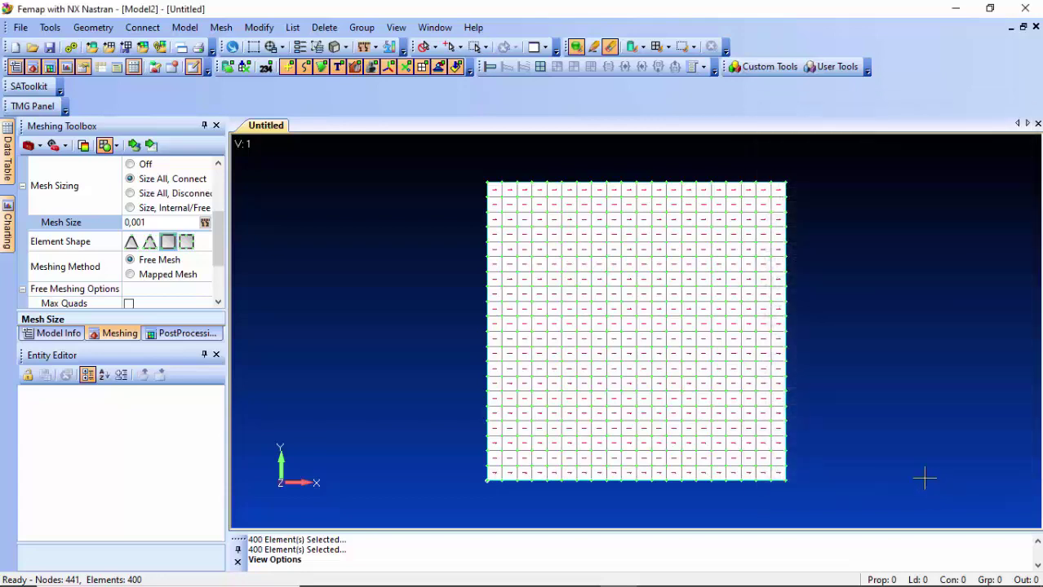
- Examine the material direction arrows on the mesh closely, and turn off their display
scroll(723, 342, "up", 5)
scroll(710, 318, "up", 5)
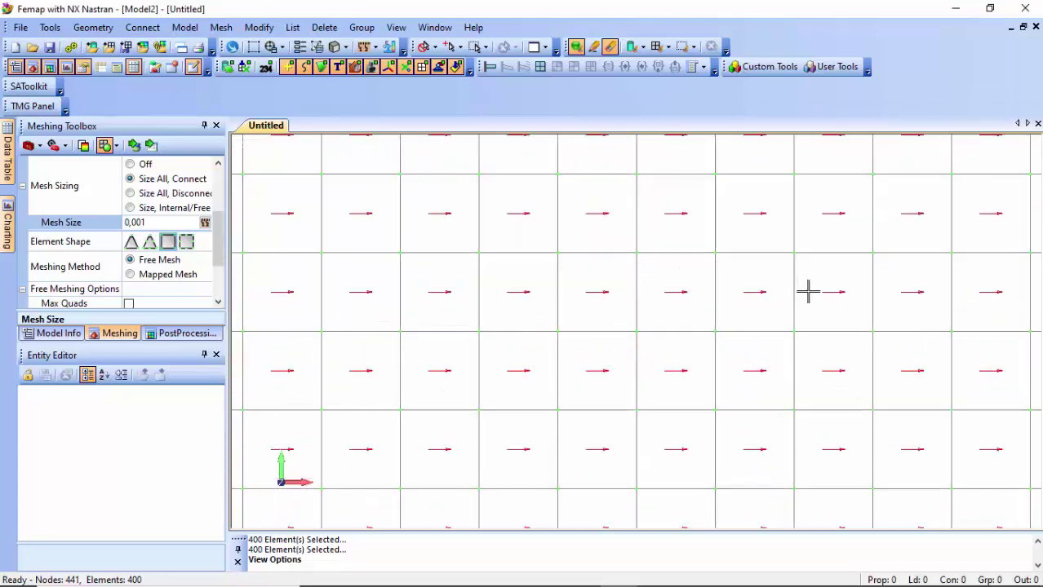
scroll(804, 291, "down", 3)
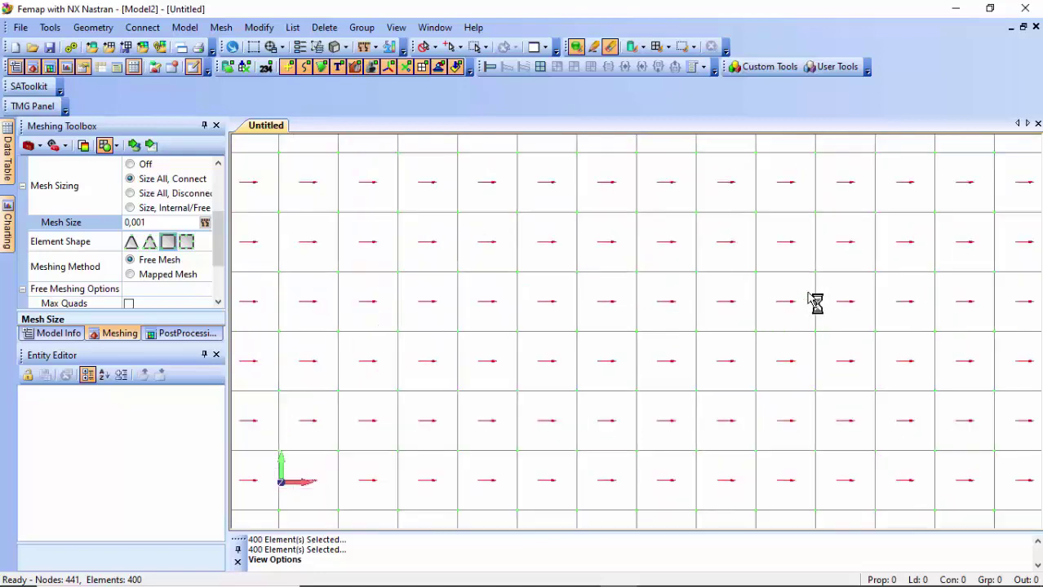
scroll(777, 336, "down", 2)
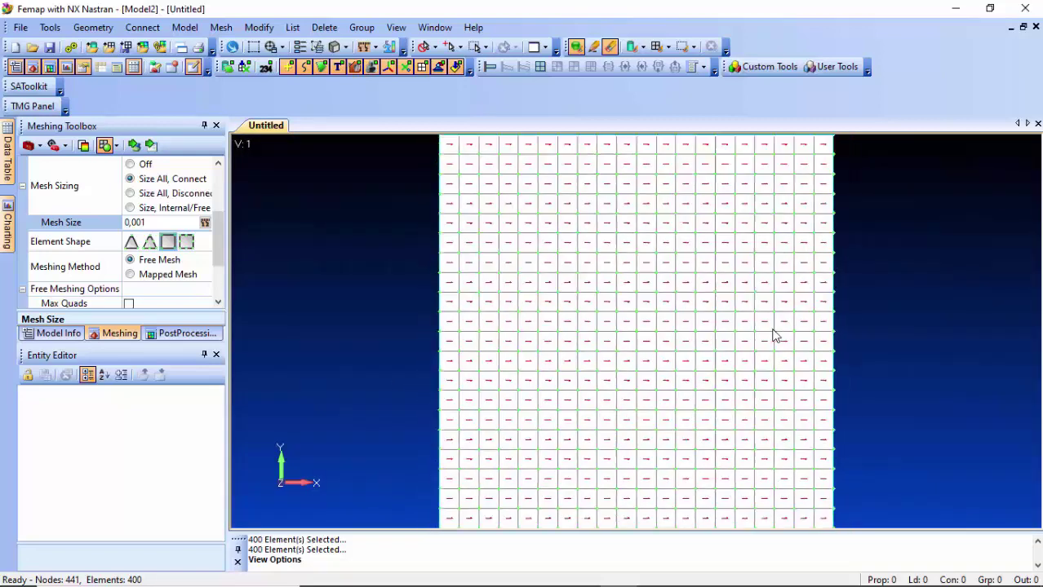
scroll(775, 329, "down", 1)
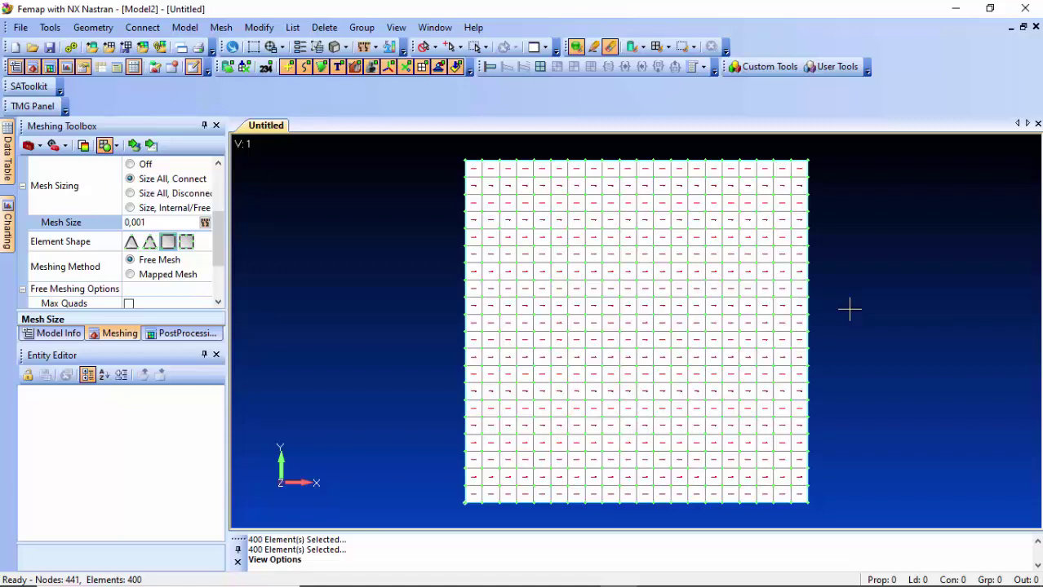
key("F5")
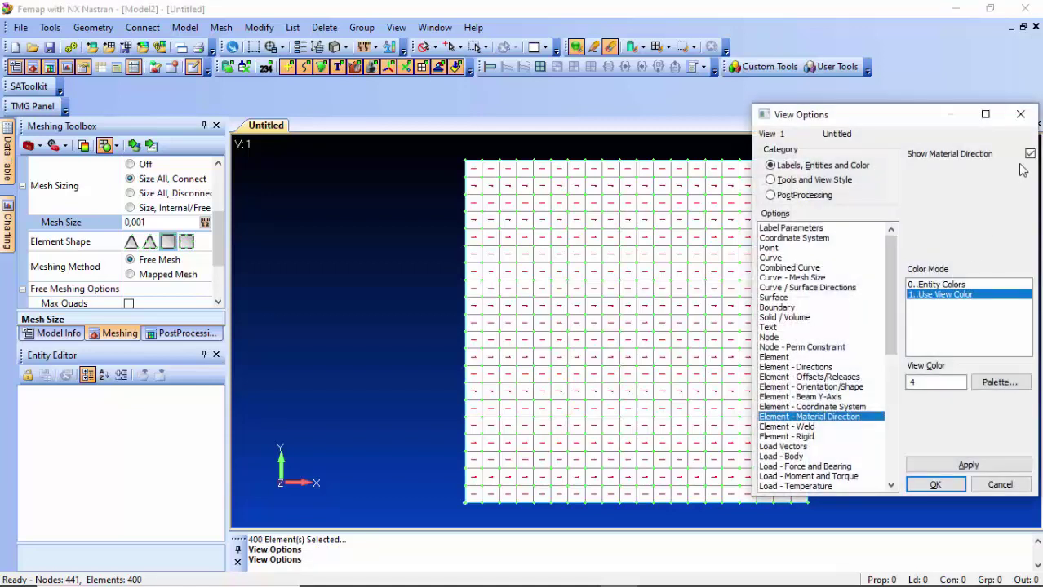
left_click(1029, 154)
left_click(935, 486)
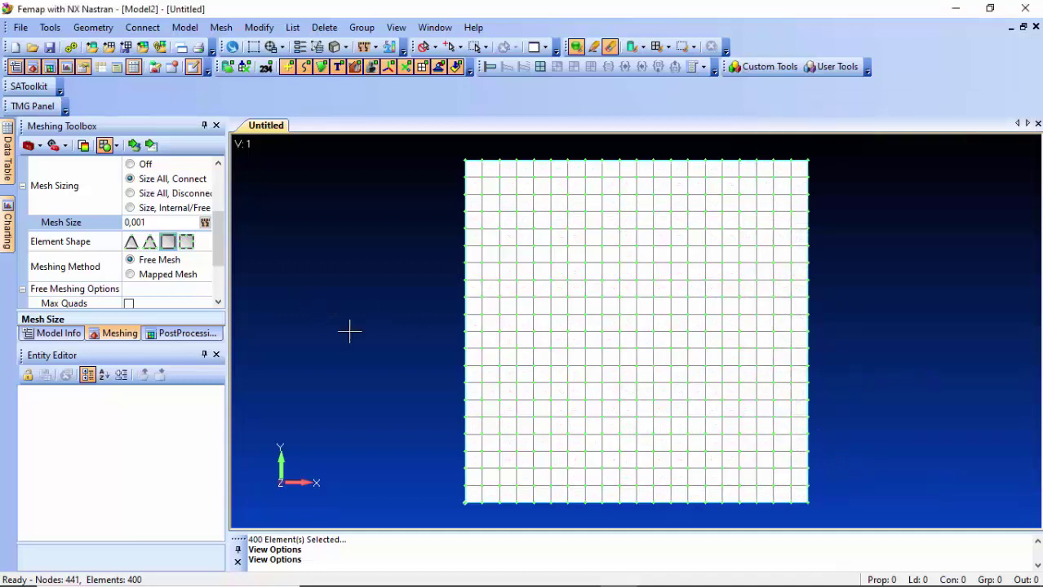
- Create a new standard load set titled Cargas
left_click(57, 334)
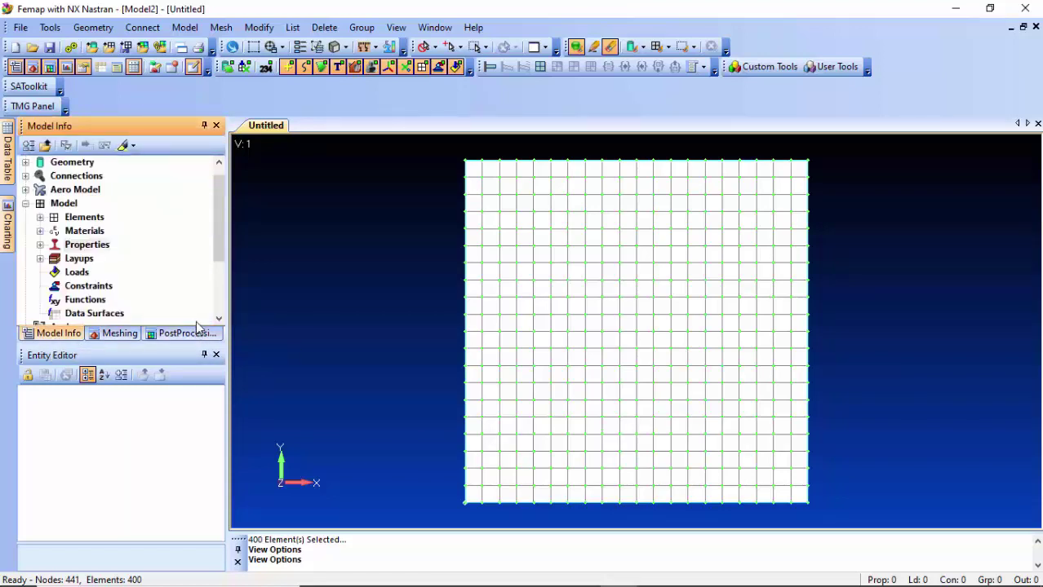
right_click(77, 276)
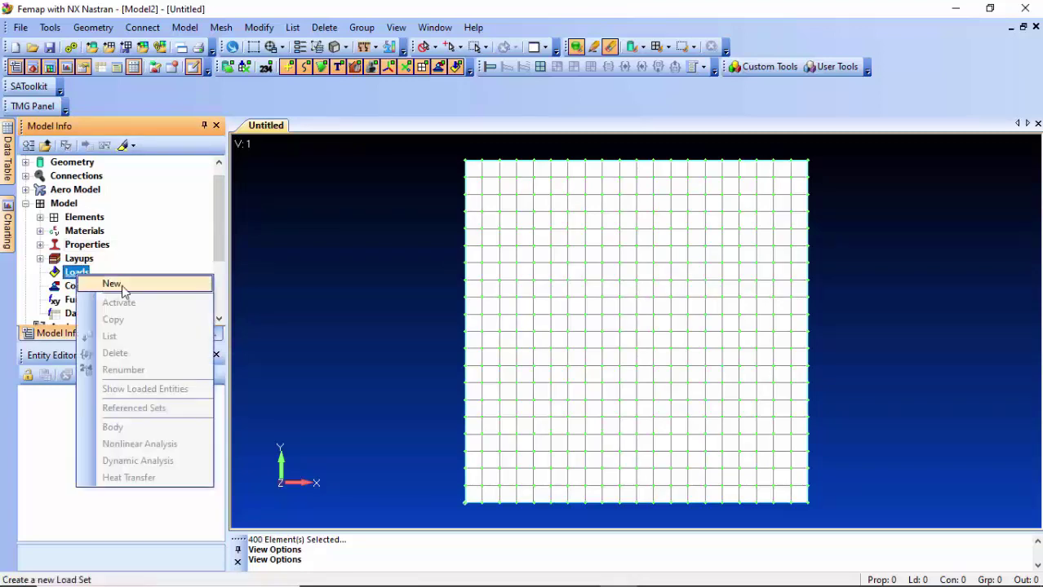
left_click(122, 290)
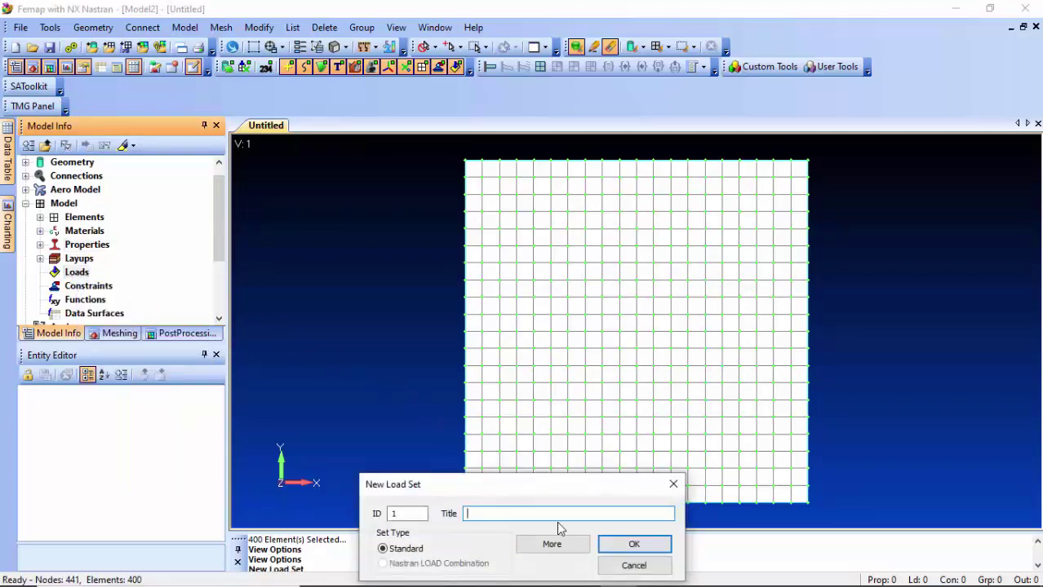
type("Car")
type("pet")
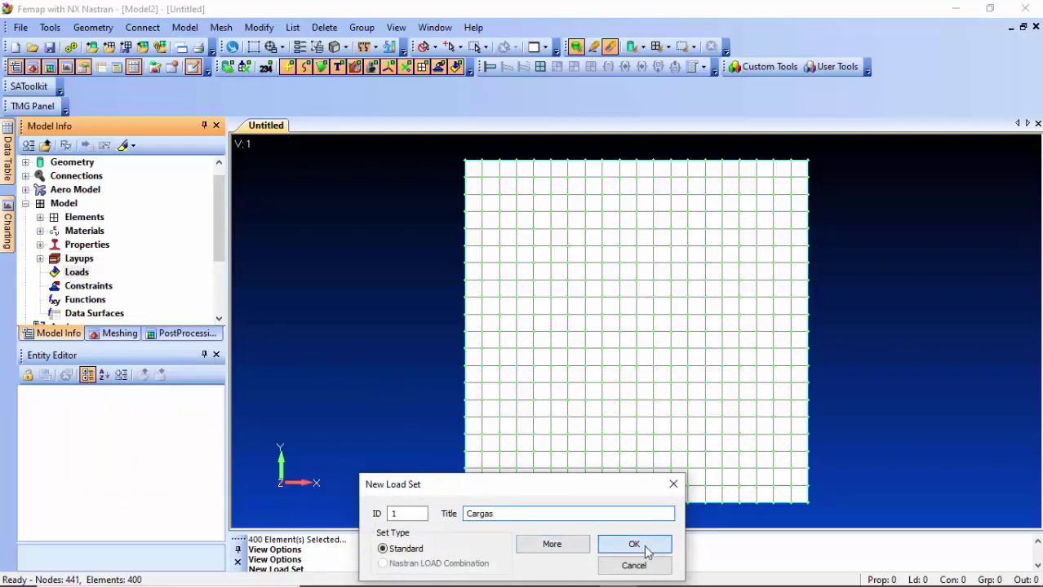
left_click(633, 545)
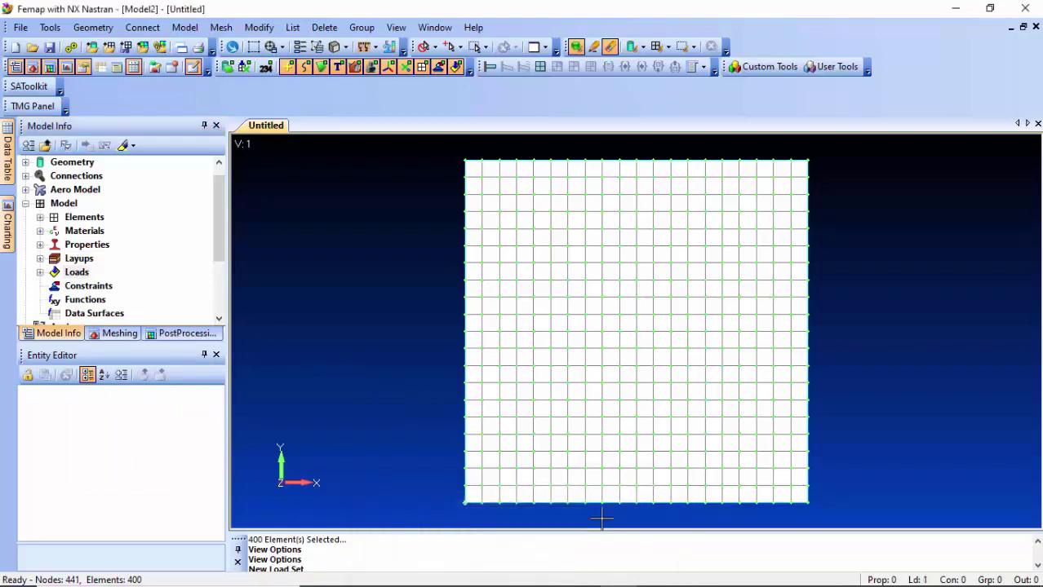
- Apply a force-per-length load titled F-direita to the plate's right edge in the Cargas load set, with FX 400e3 and FY 50e3
left_click(40, 273)
left_click(54, 286)
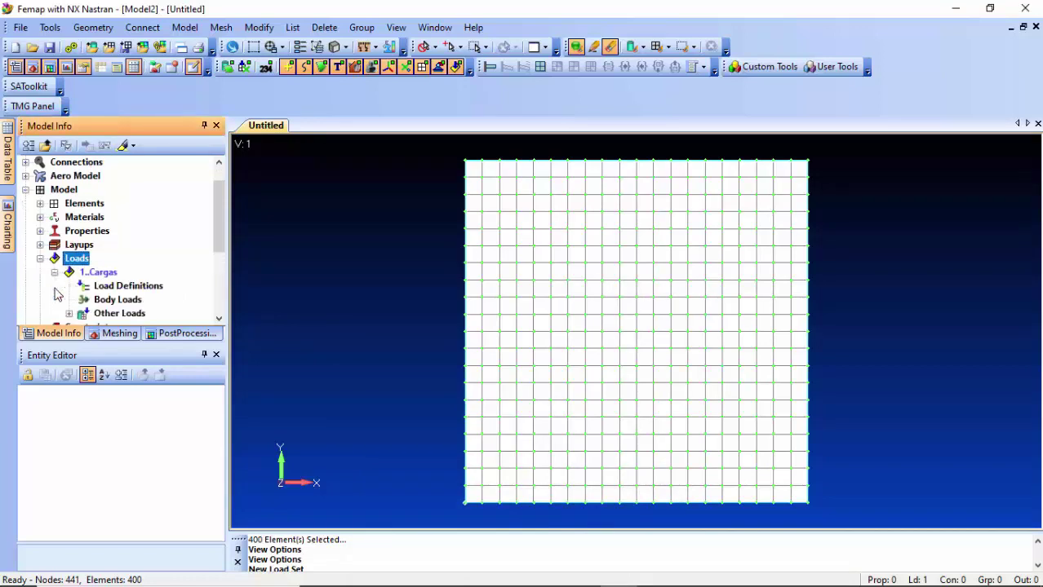
right_click(134, 290)
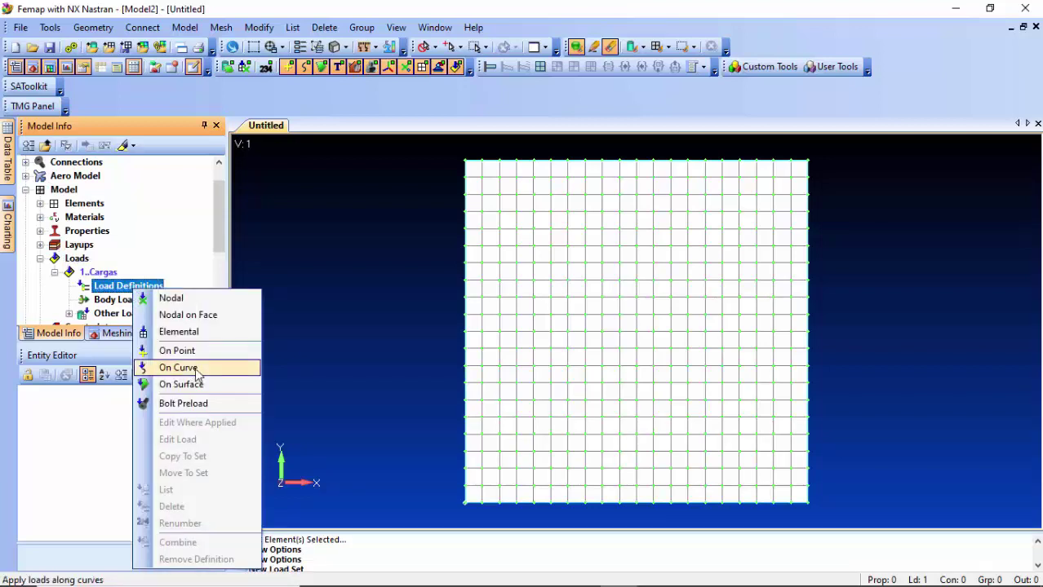
left_click(203, 371)
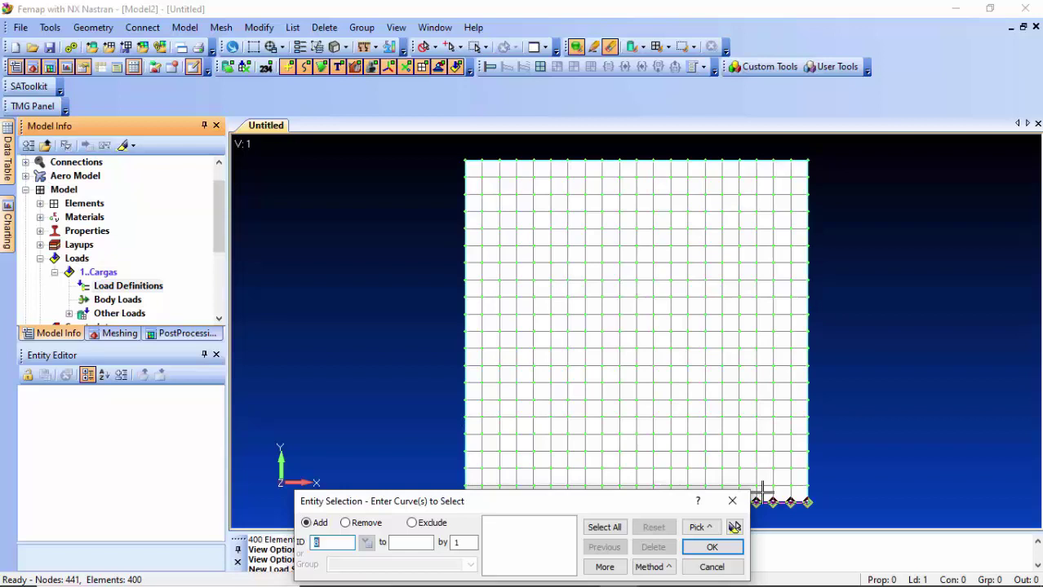
left_click(814, 366)
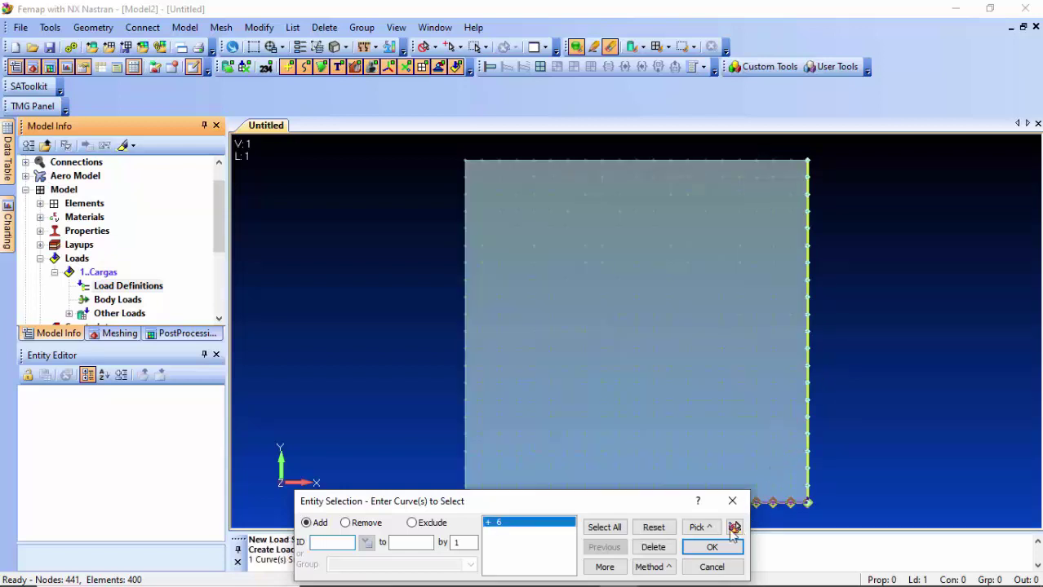
left_click(705, 548)
left_click(363, 298)
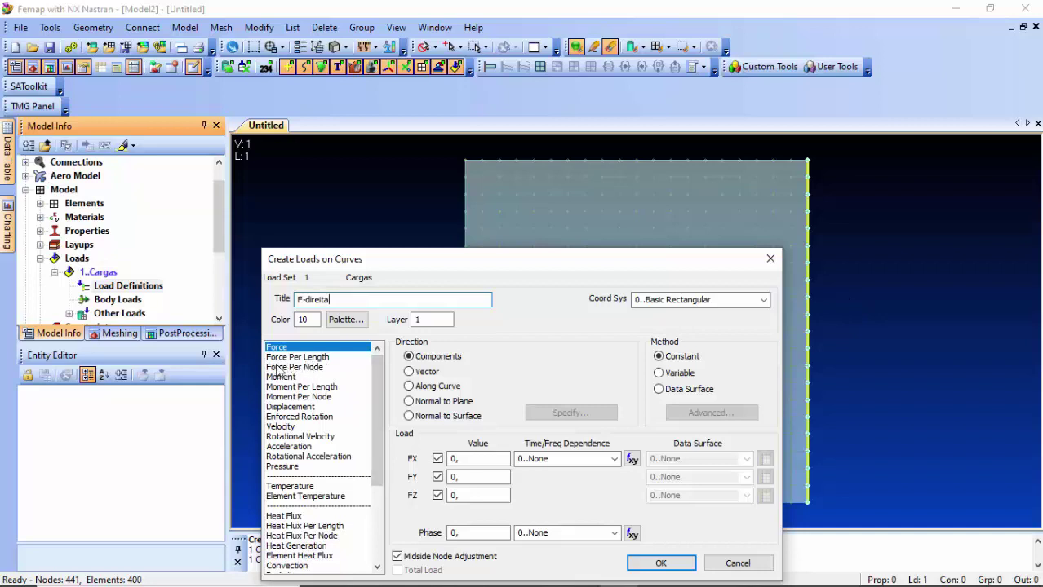
left_click(314, 358)
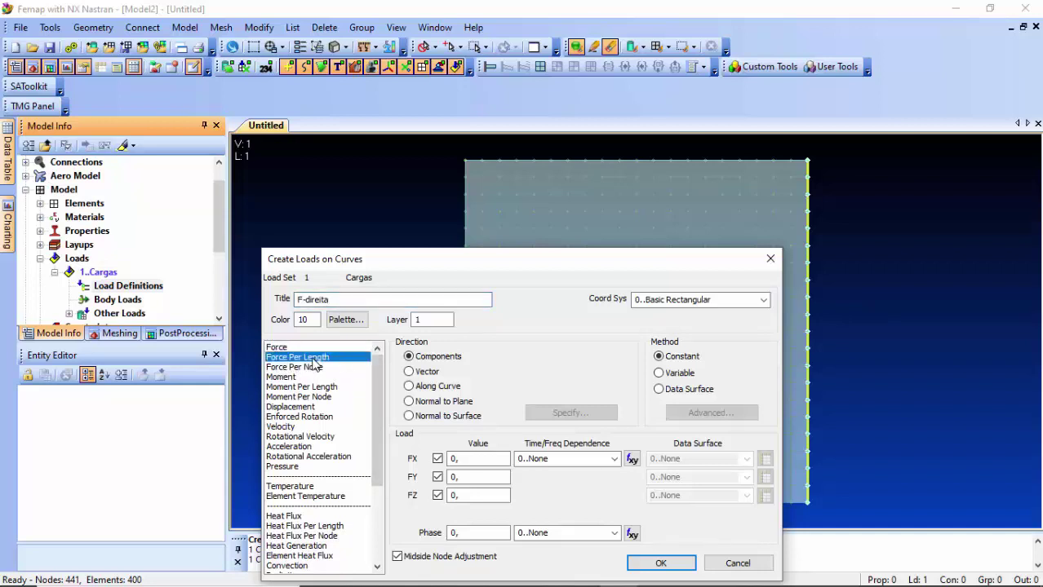
double_click(455, 459)
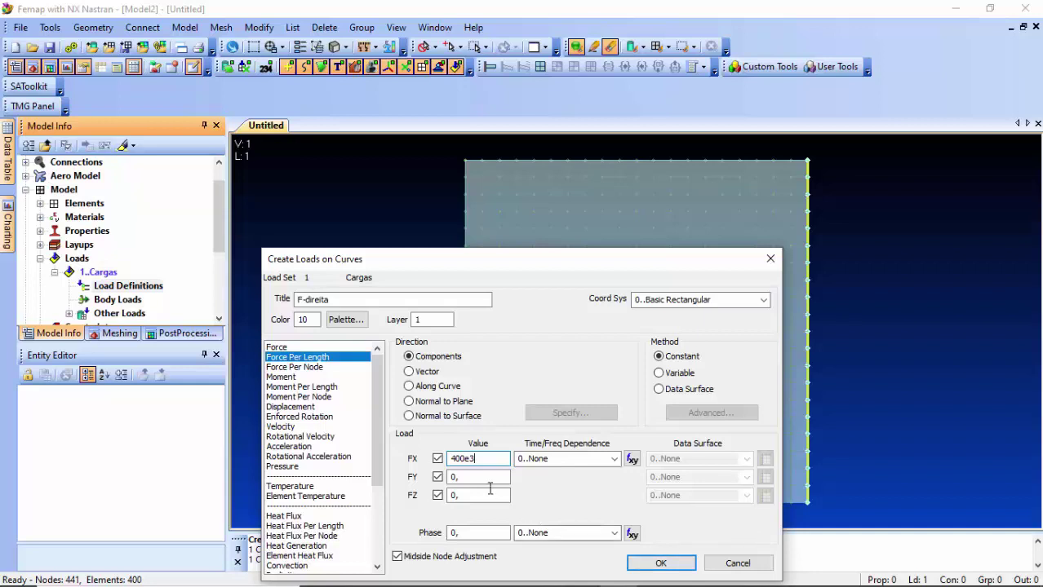
left_click_drag(465, 478, 447, 478)
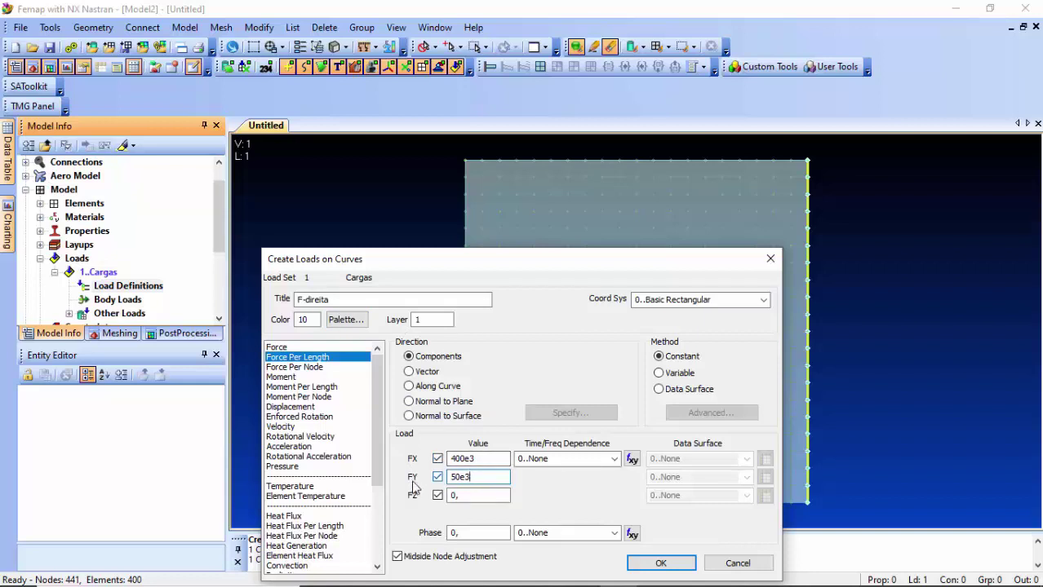
left_click(495, 460)
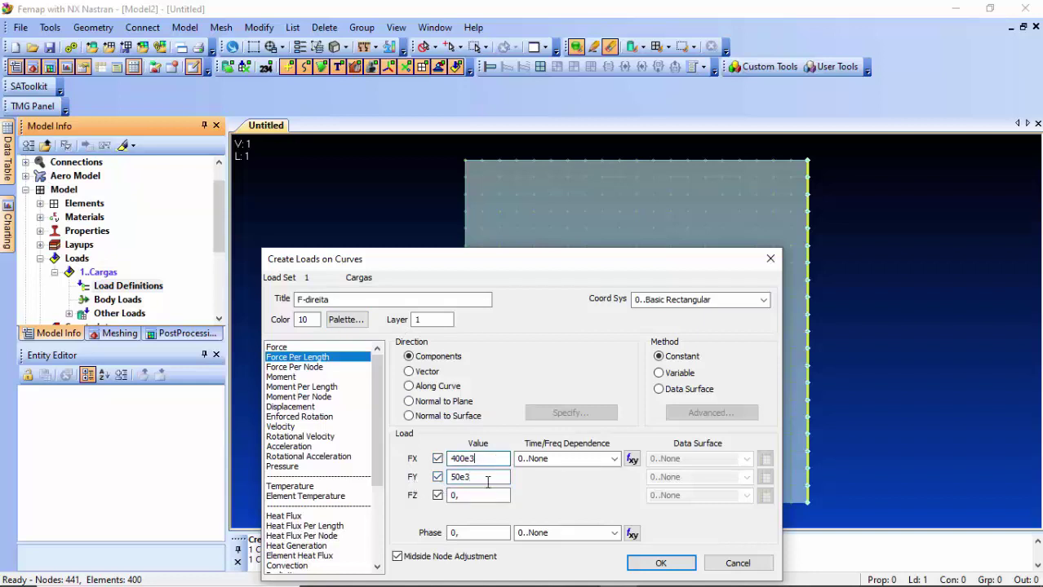
left_click(659, 563)
- Highlight the F-direita load definition on the model to check where it is applied, and turn the highlighting off
left_click(70, 287)
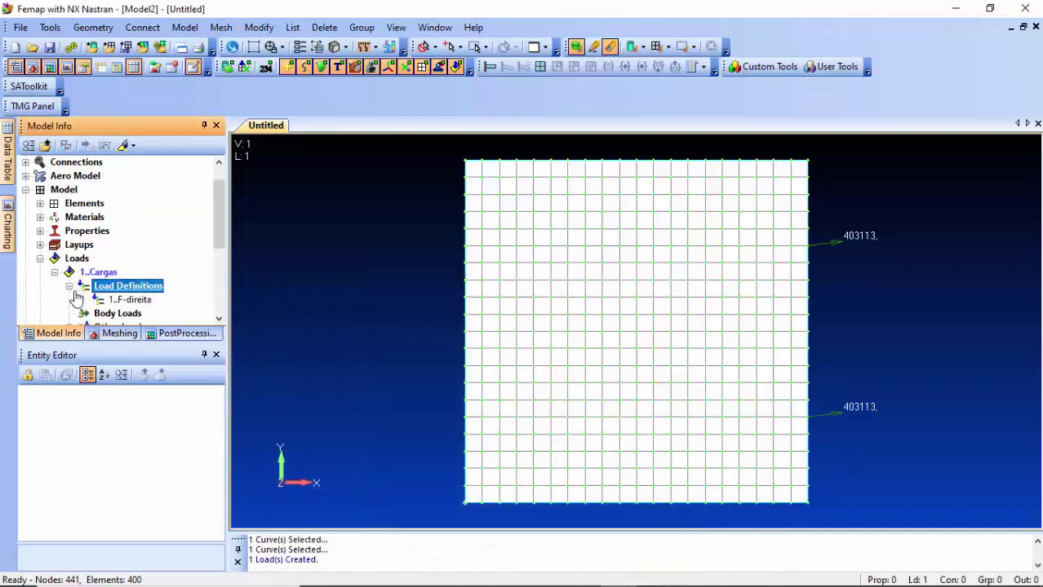
left_click(143, 301)
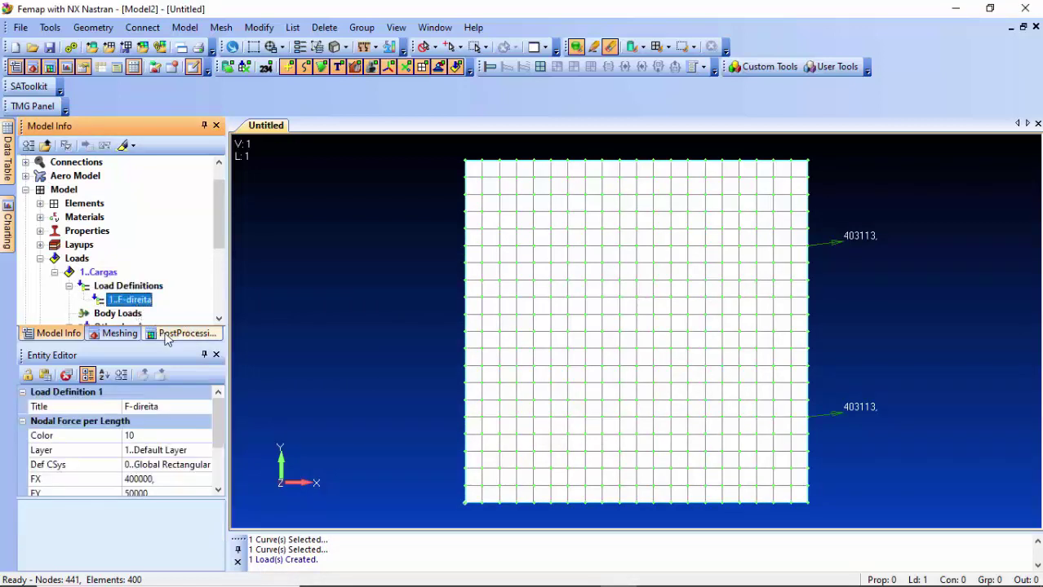
left_click(124, 149)
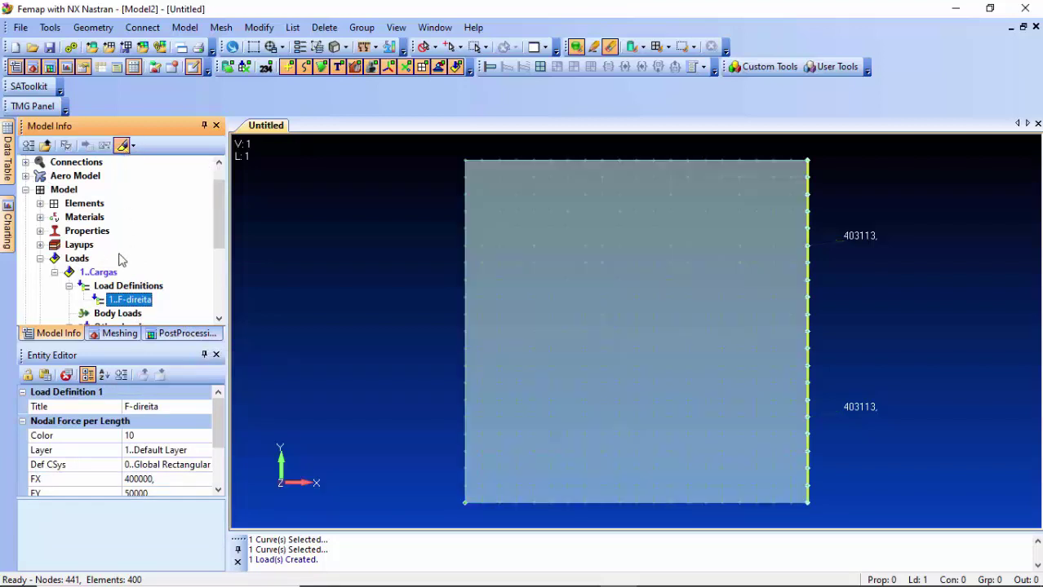
left_click(124, 149)
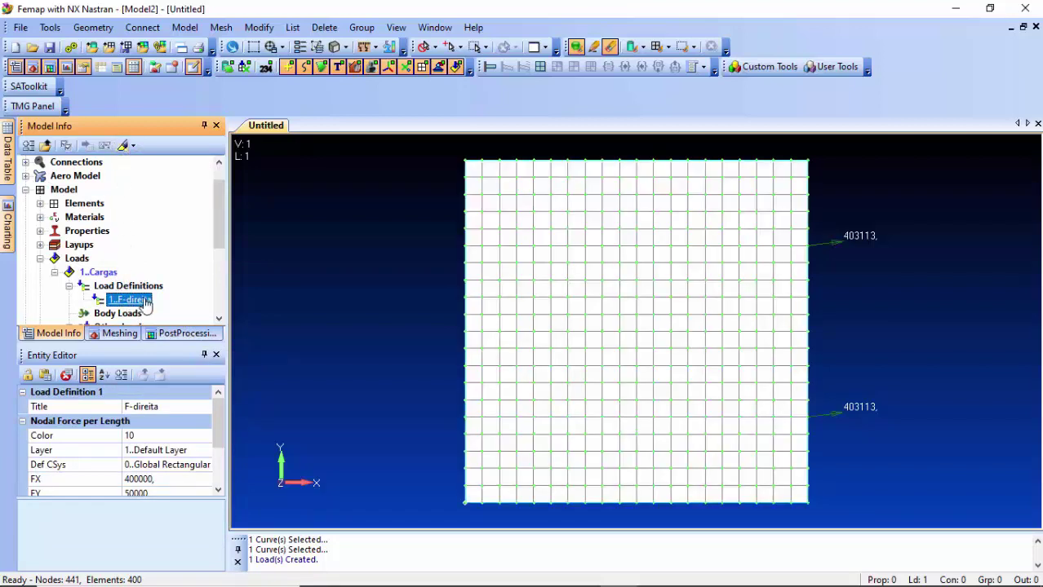
- Apply a force-per-length load titled F-esquerda to the plate's left edge, with FX -400e3 and FY -50e3
right_click(146, 287)
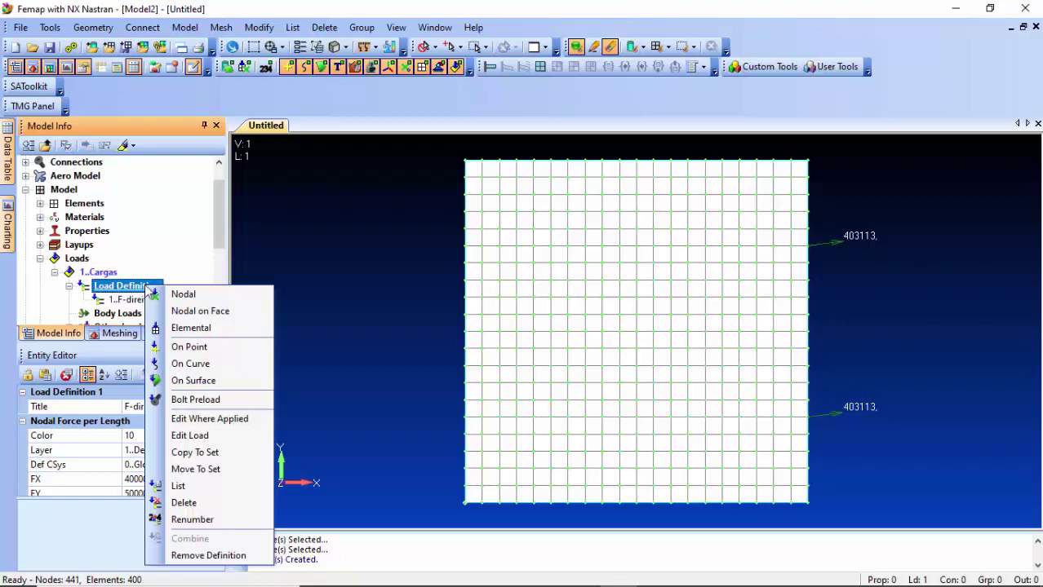
left_click(190, 363)
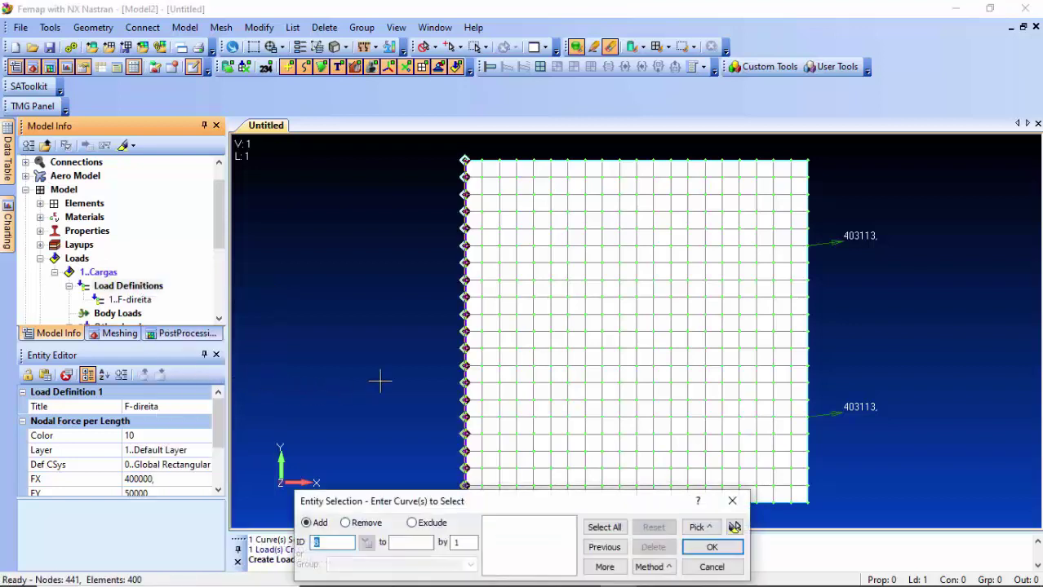
left_click(440, 358)
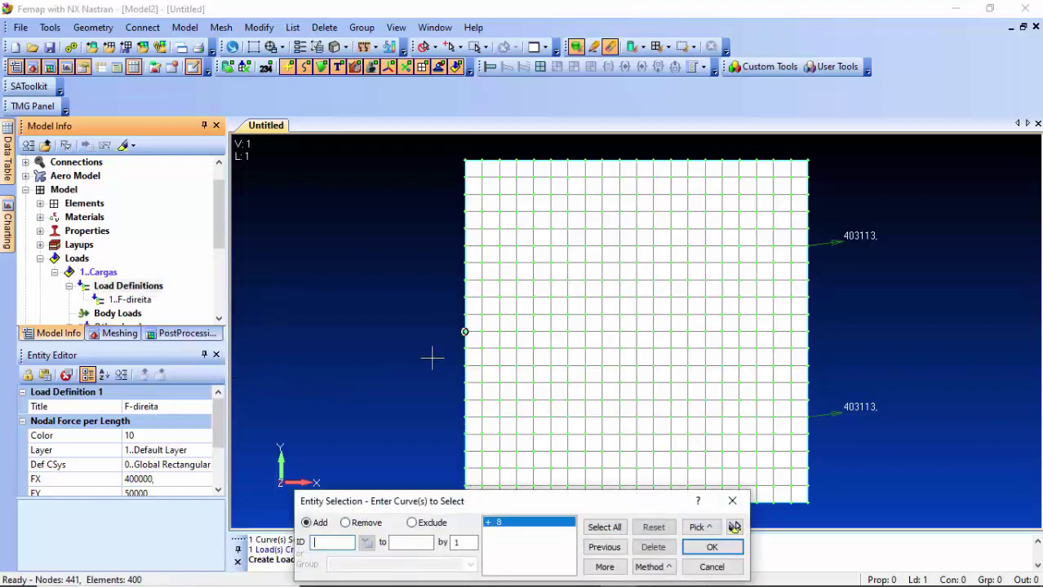
left_click(712, 547)
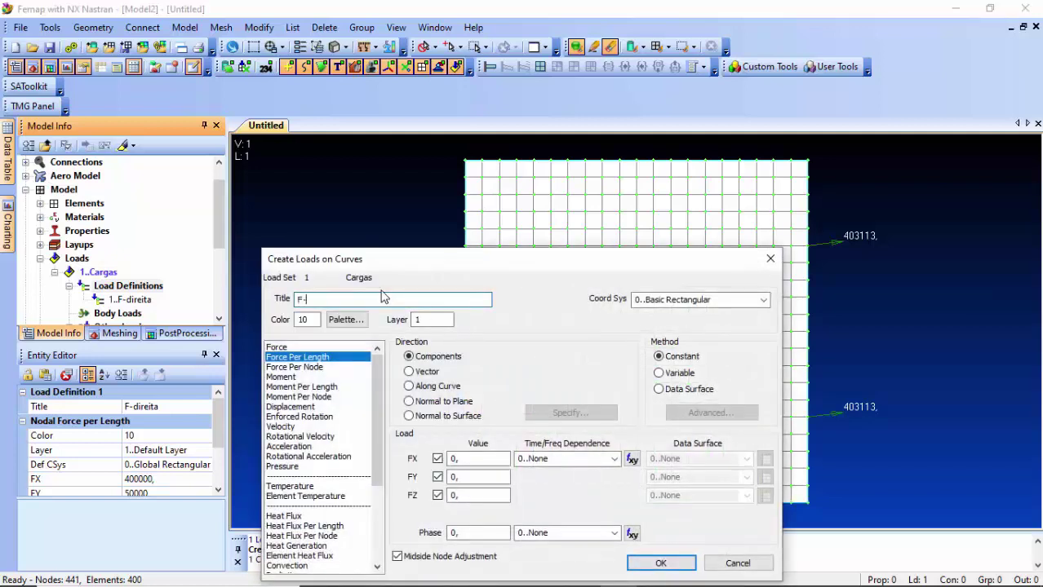
type("F-esquerda")
double_click(462, 459)
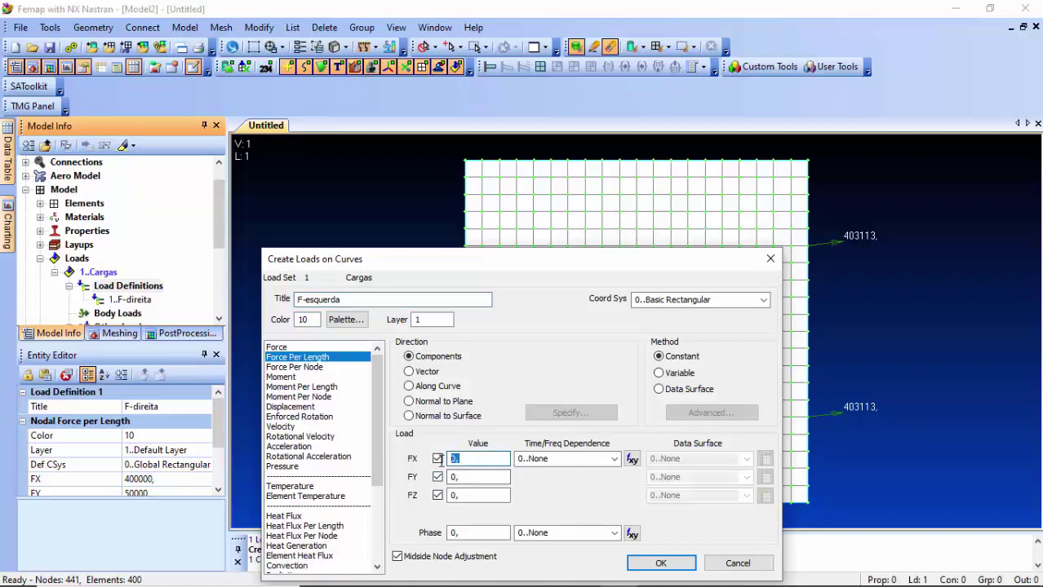
type("-400e3")
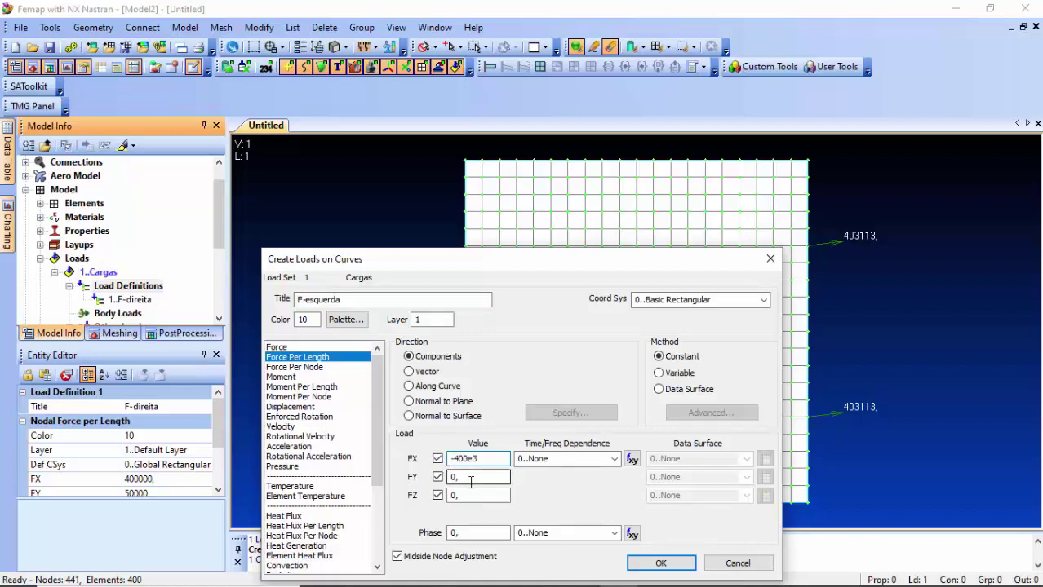
double_click(471, 482)
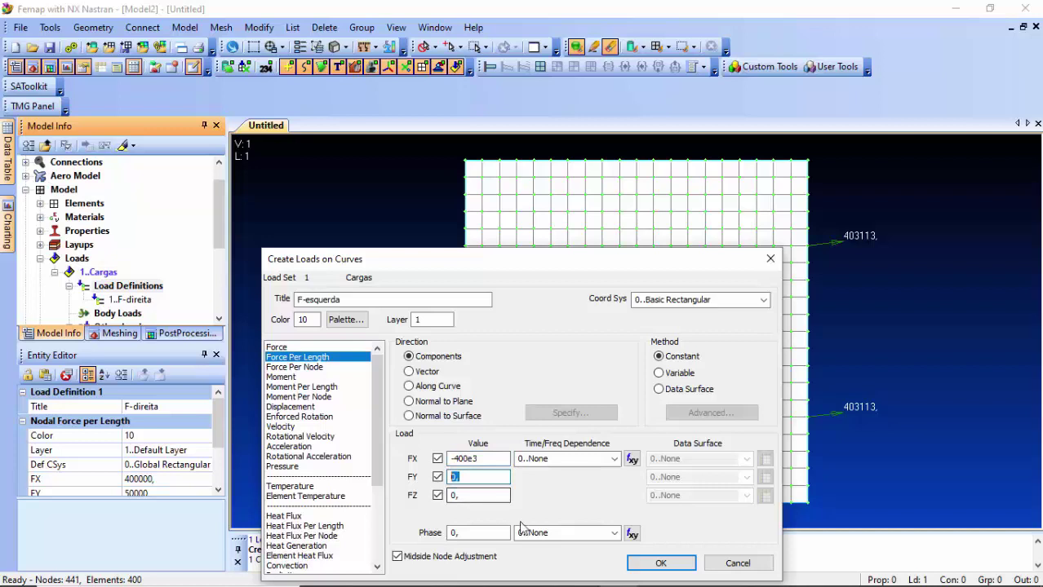
type("-50e3")
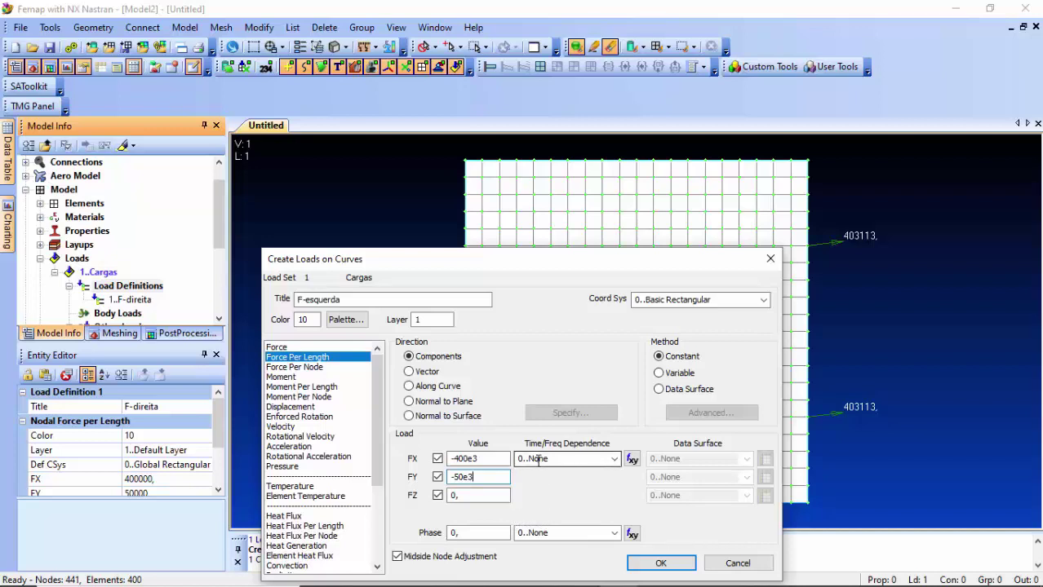
left_click(659, 564)
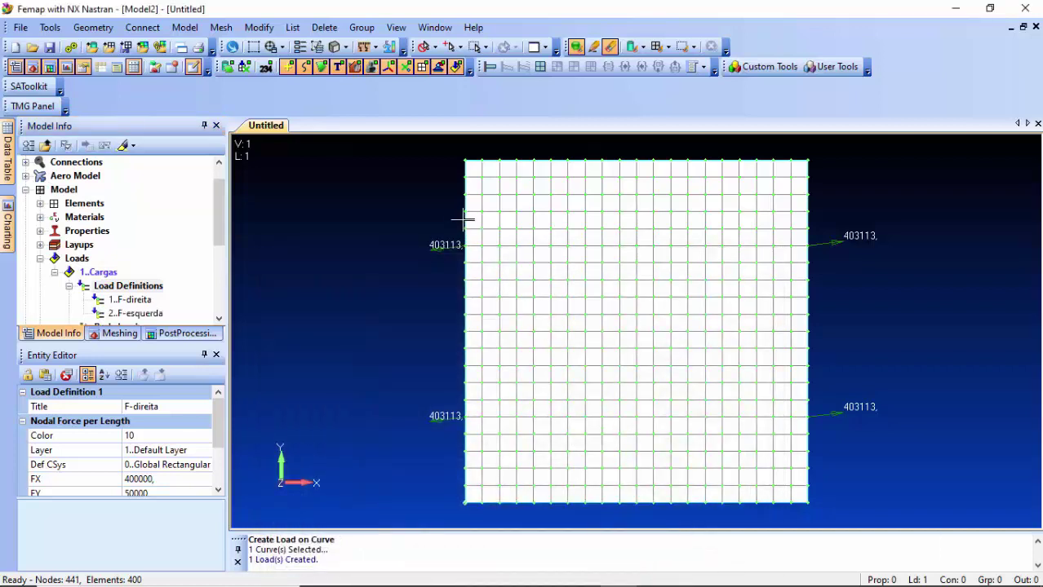
- Apply a force-per-length load titled F-superior to the plate's top edge, with FX 50e3 and FY 200e3
right_click(149, 292)
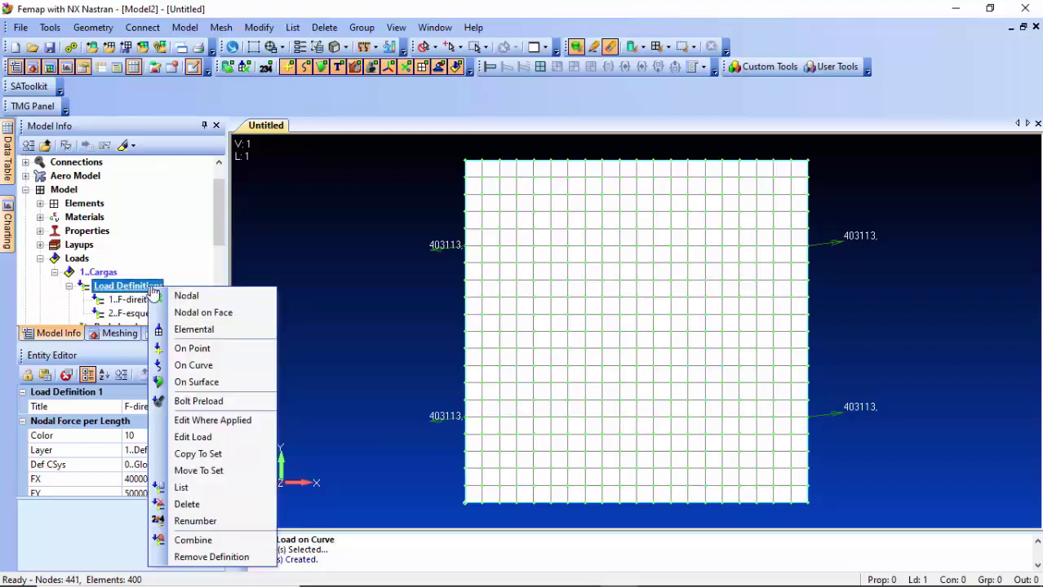
left_click(211, 372)
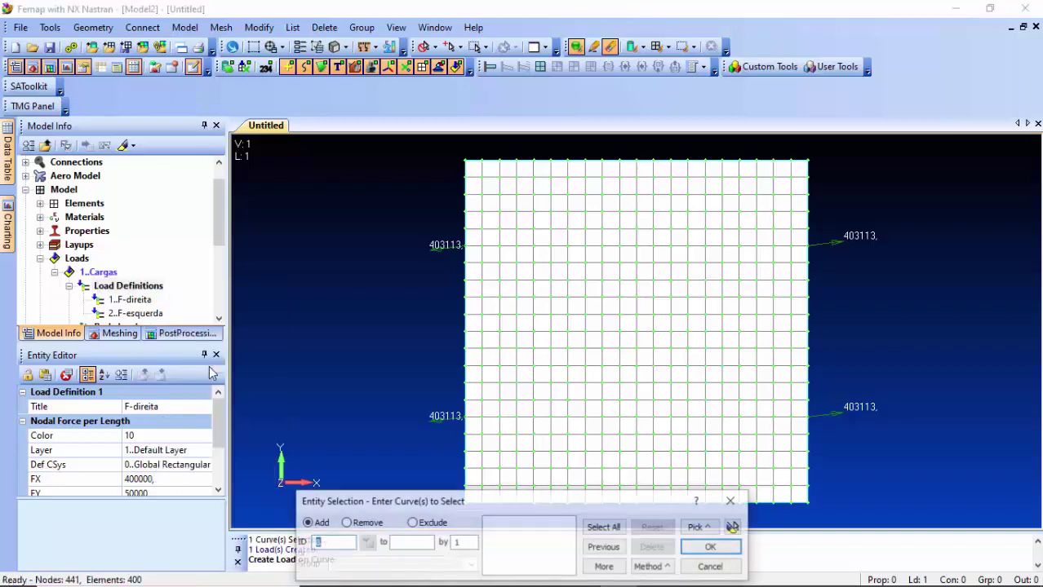
left_click(628, 174)
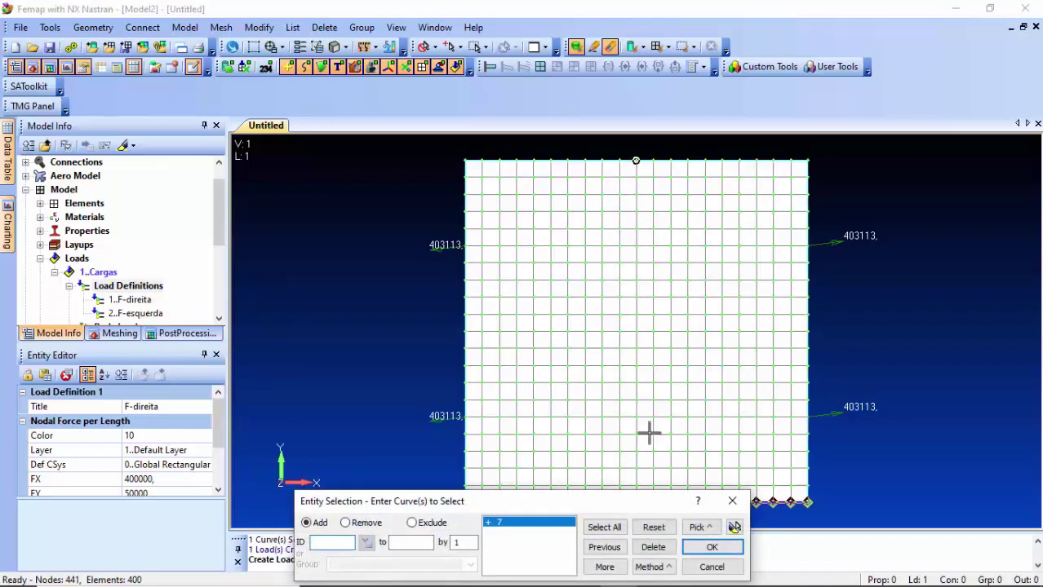
left_click(709, 546)
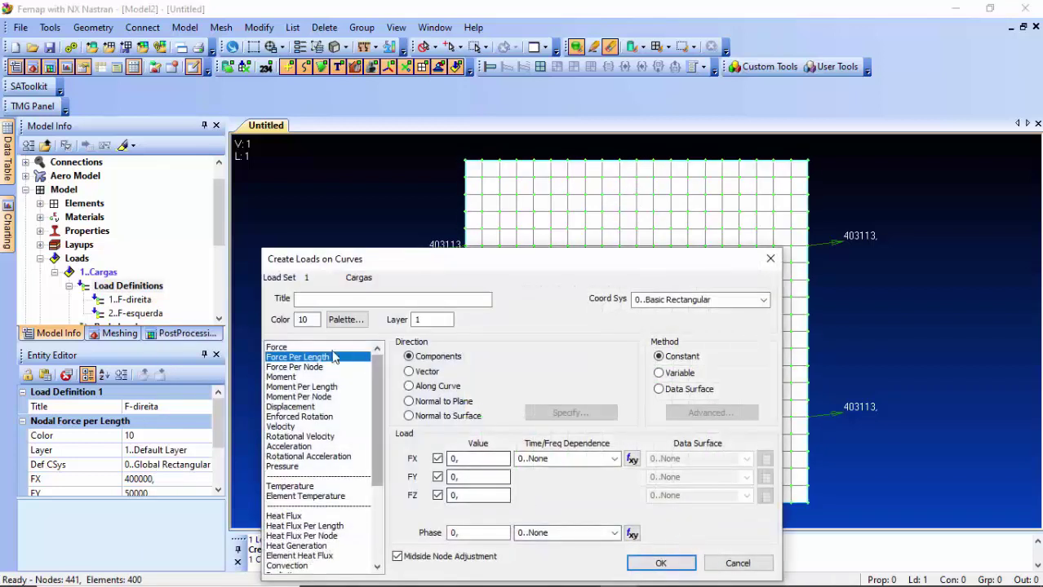
left_click(323, 300)
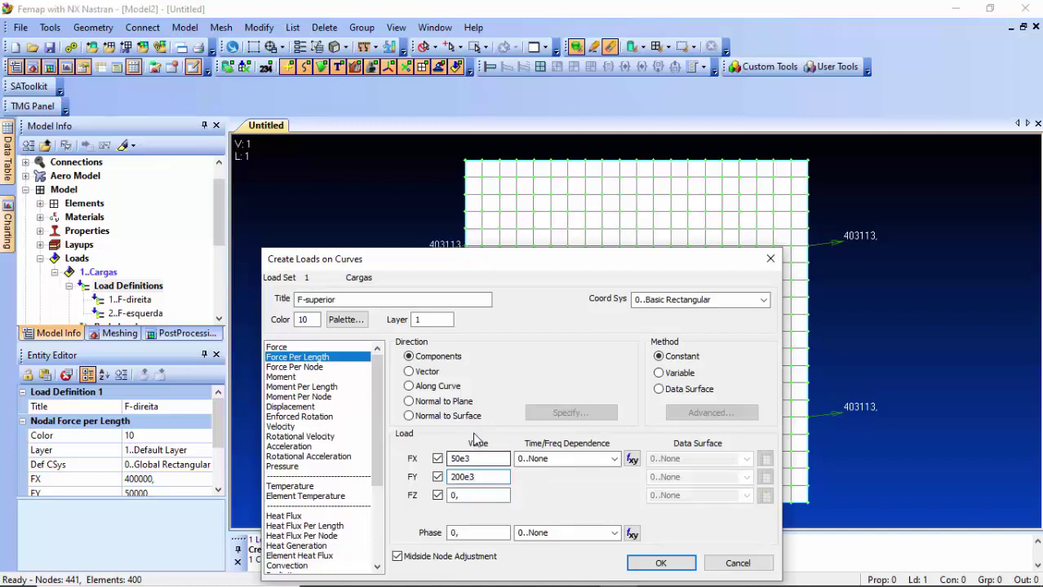
left_click(674, 568)
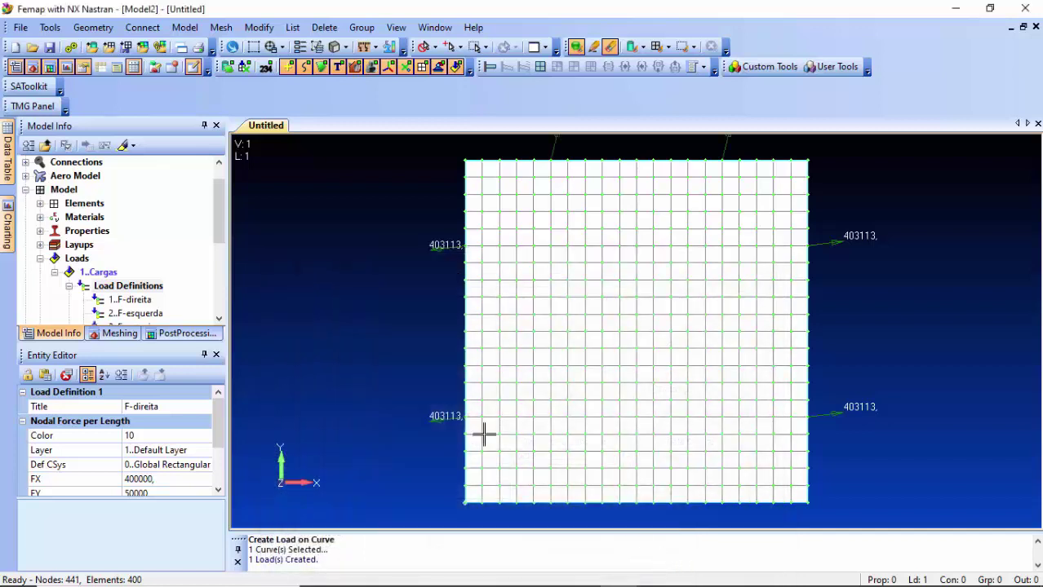
- Apply a force-per-length load titled F-inferior to the plate's bottom edge, with FX -50e3 and FY -200e3
left_click_drag(225, 232, 226, 260)
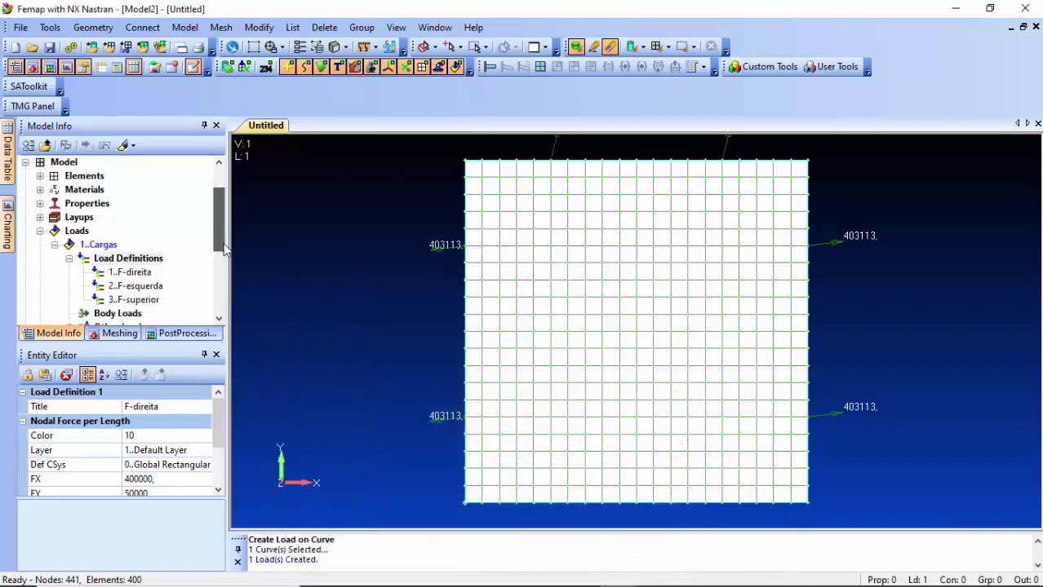
right_click(153, 262)
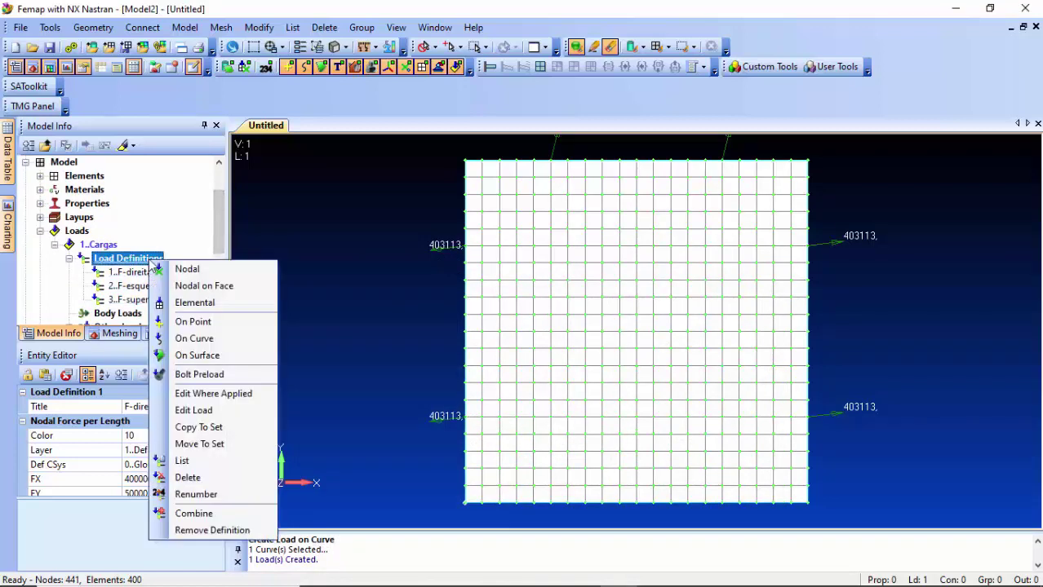
left_click(193, 337)
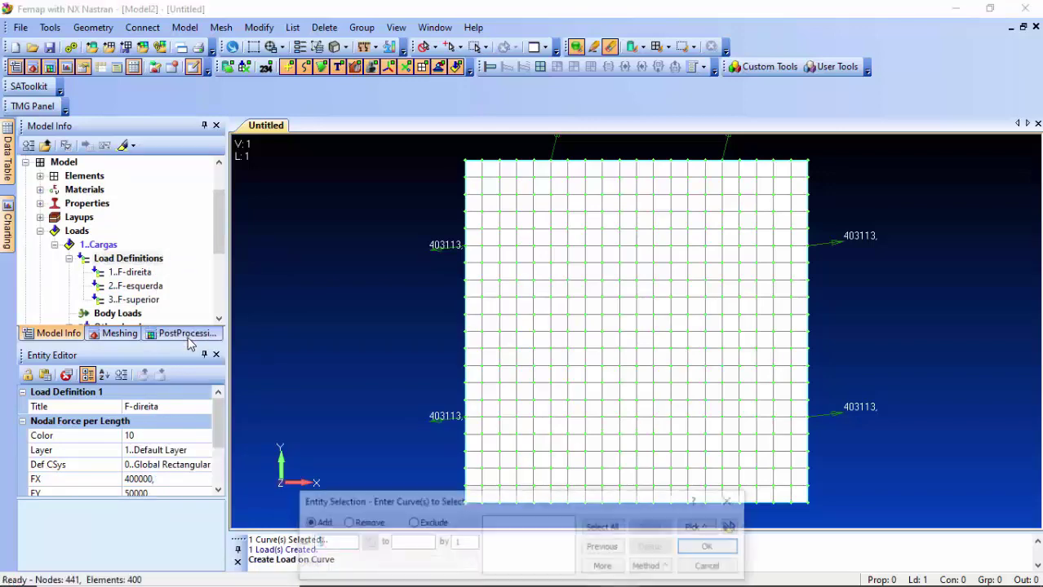
left_click(781, 500)
left_click(721, 551)
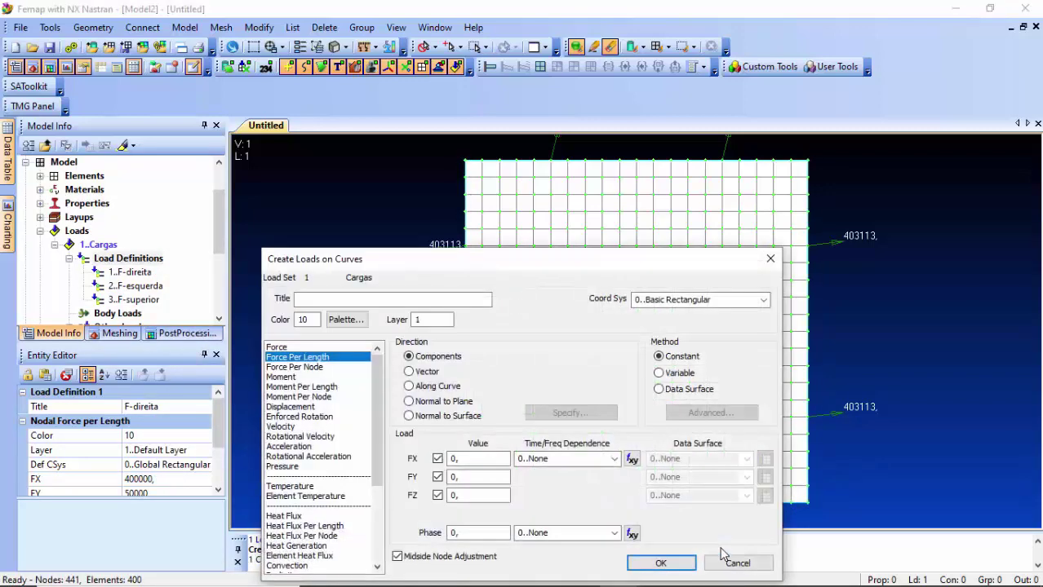
left_click(305, 300)
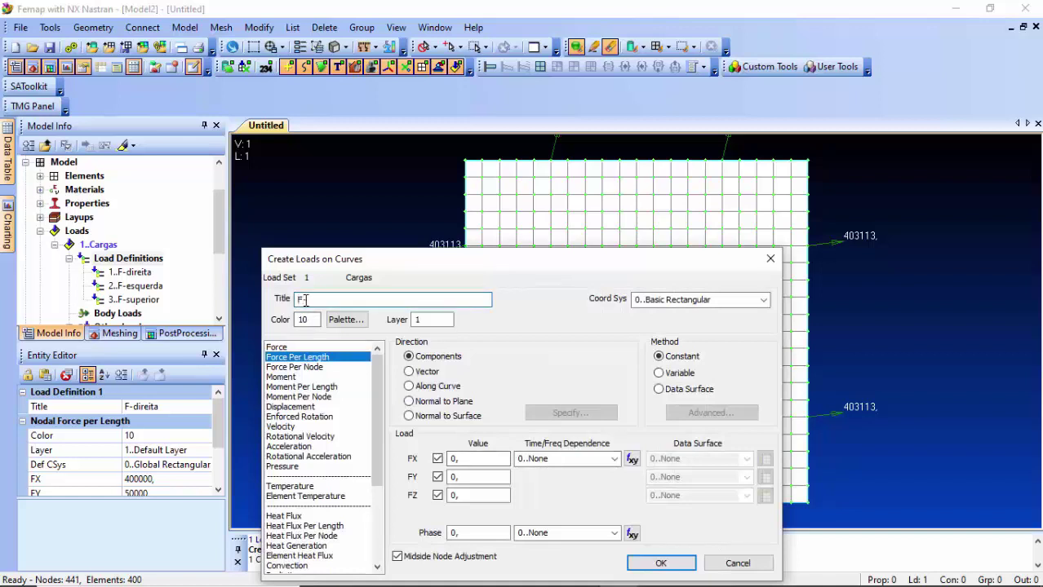
type("F-inferior")
double_click(468, 460)
type("-50e3")
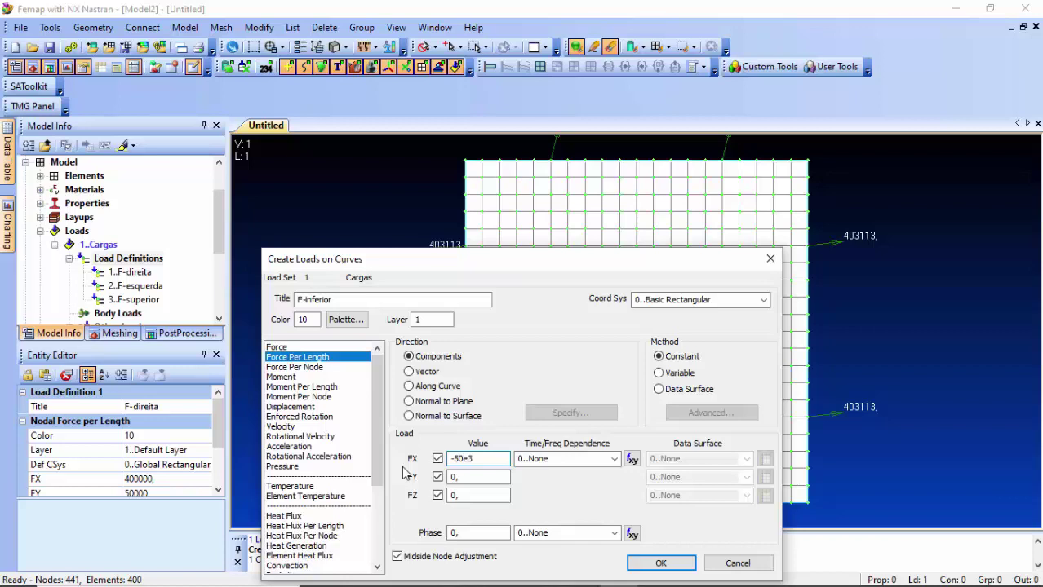
double_click(480, 483)
type("-200e3")
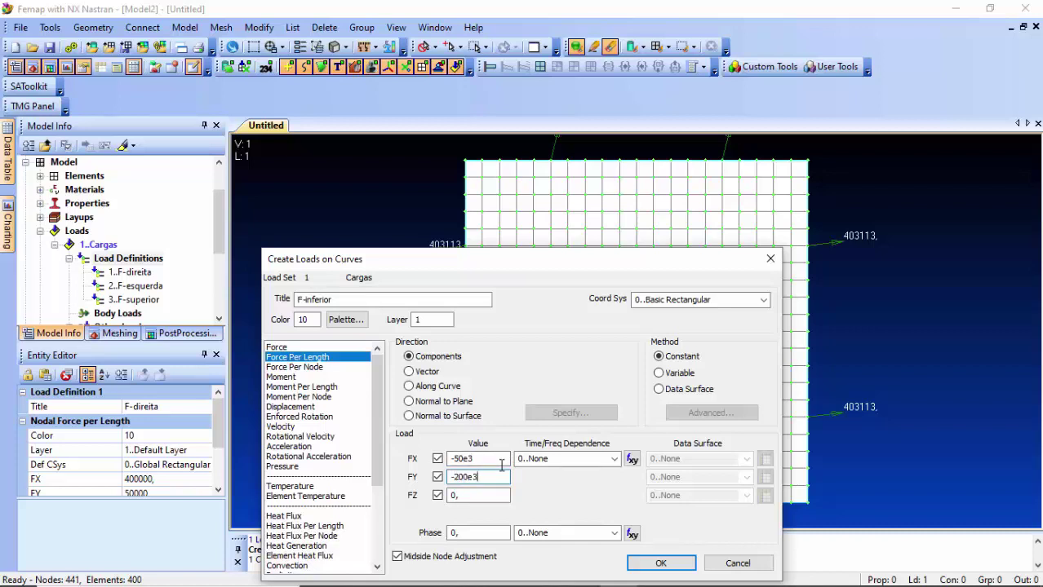
left_click(660, 562)
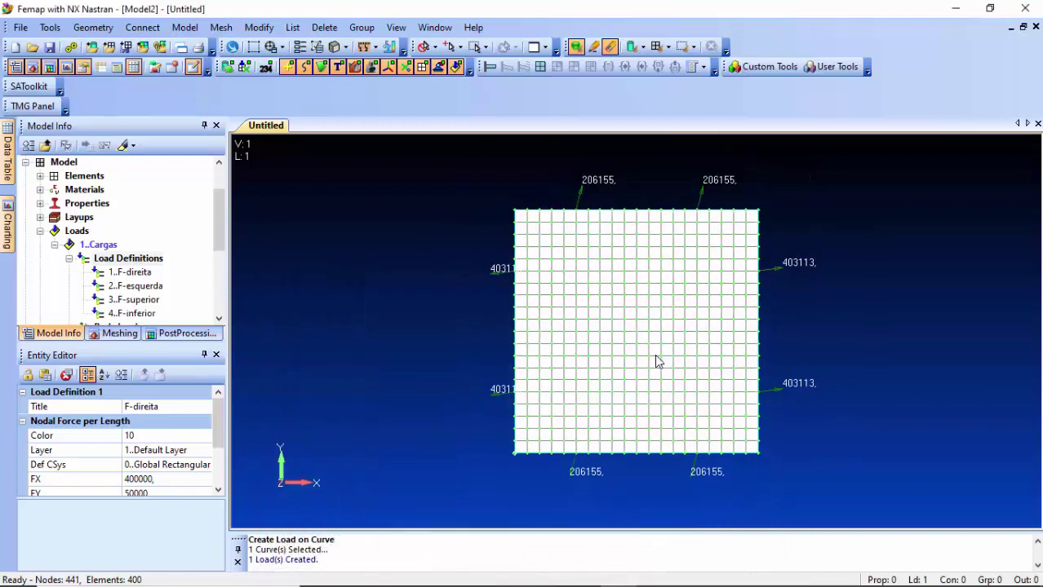
scroll(661, 357, "down", 1)
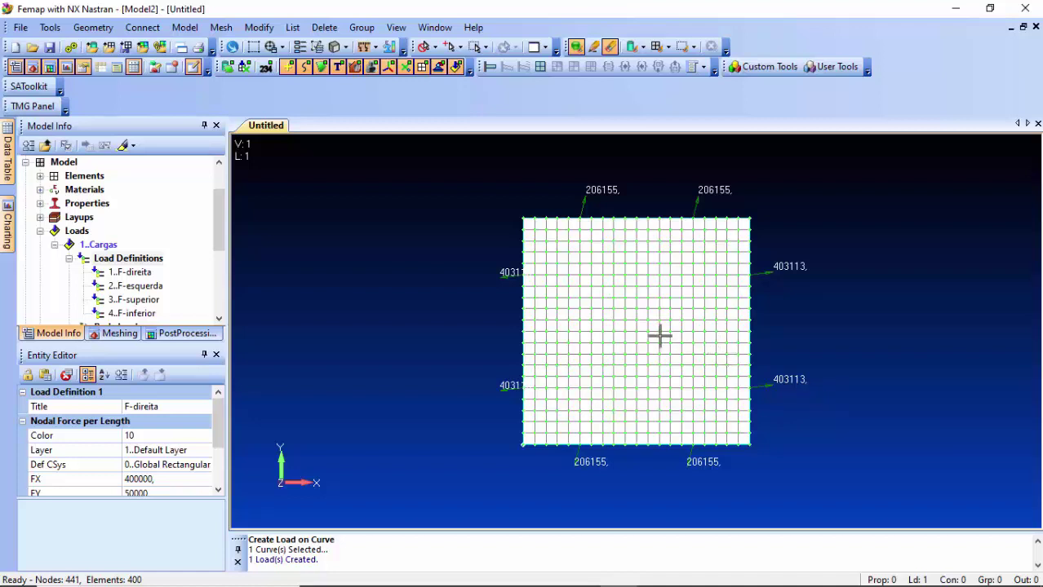
scroll(650, 323, "up", 1)
scroll(650, 323, "up", 1)
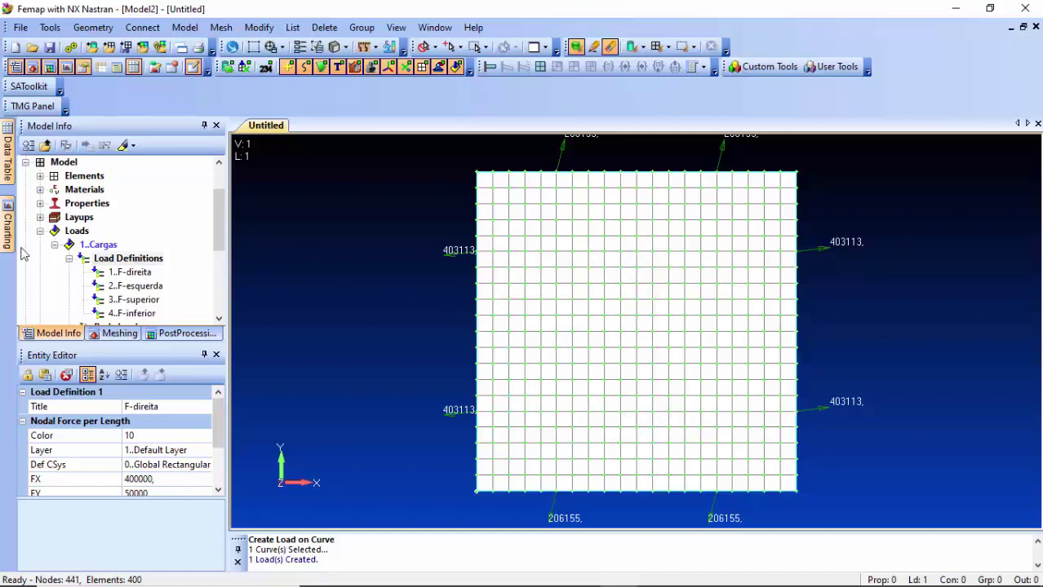
- Create a standard constraint set titled Restrição
left_click(40, 232)
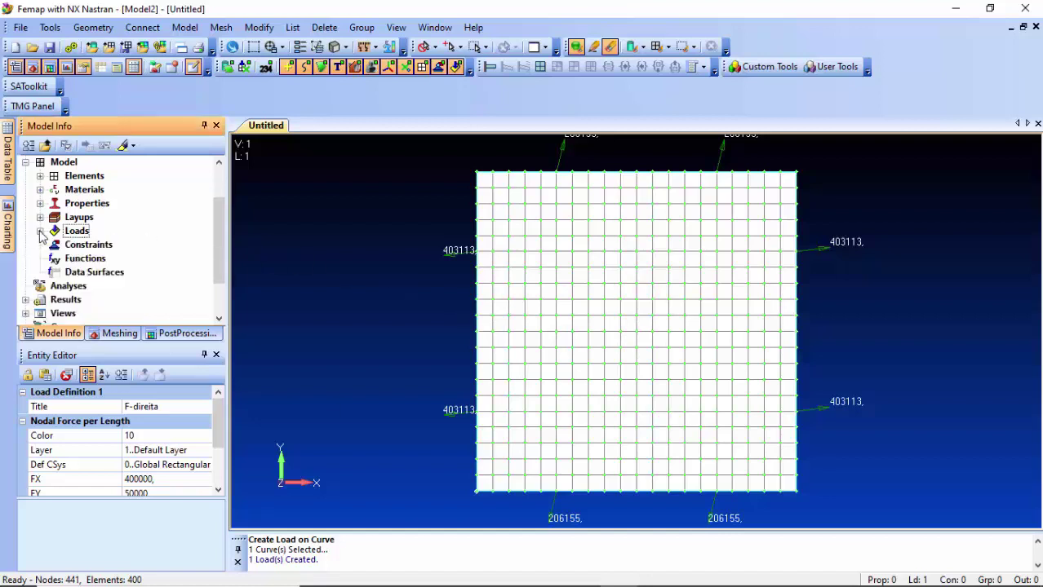
right_click(100, 248)
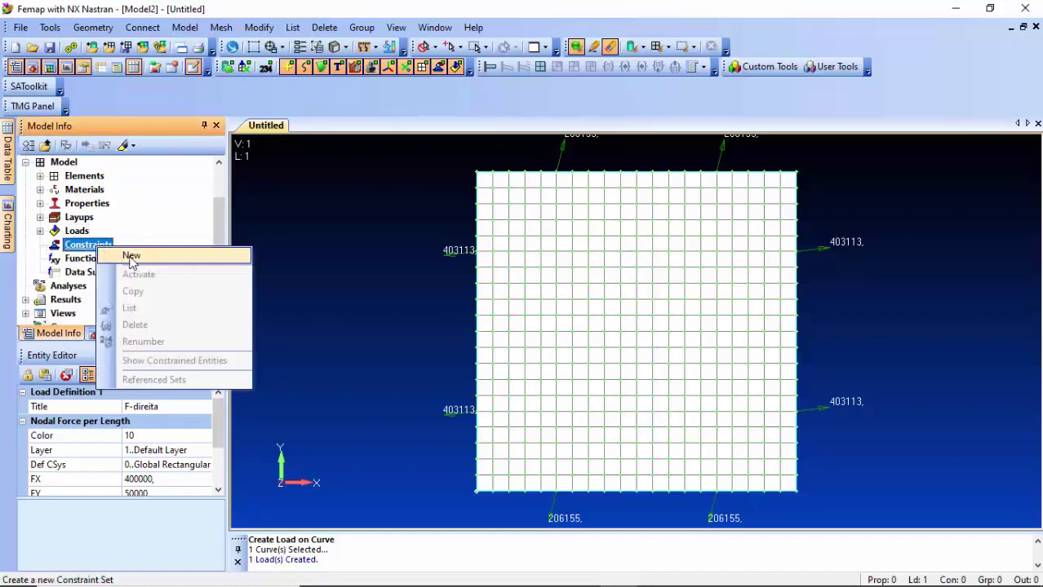
left_click(132, 255)
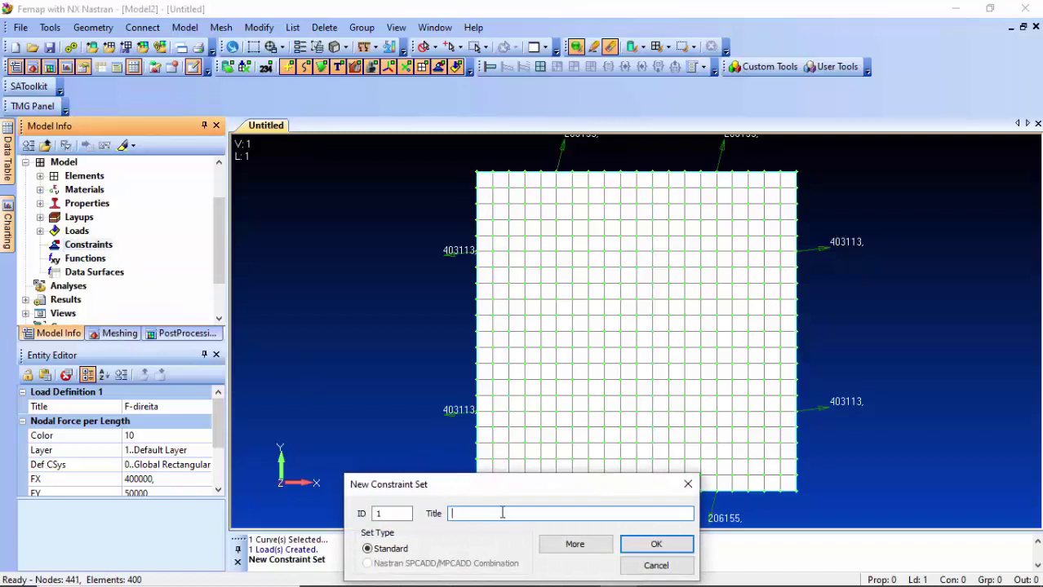
type("Restricao")
left_click(656, 544)
- Add a nodal constraint to the Restrição set that fixes all degrees of freedom at the plate's centre node
left_click(40, 245)
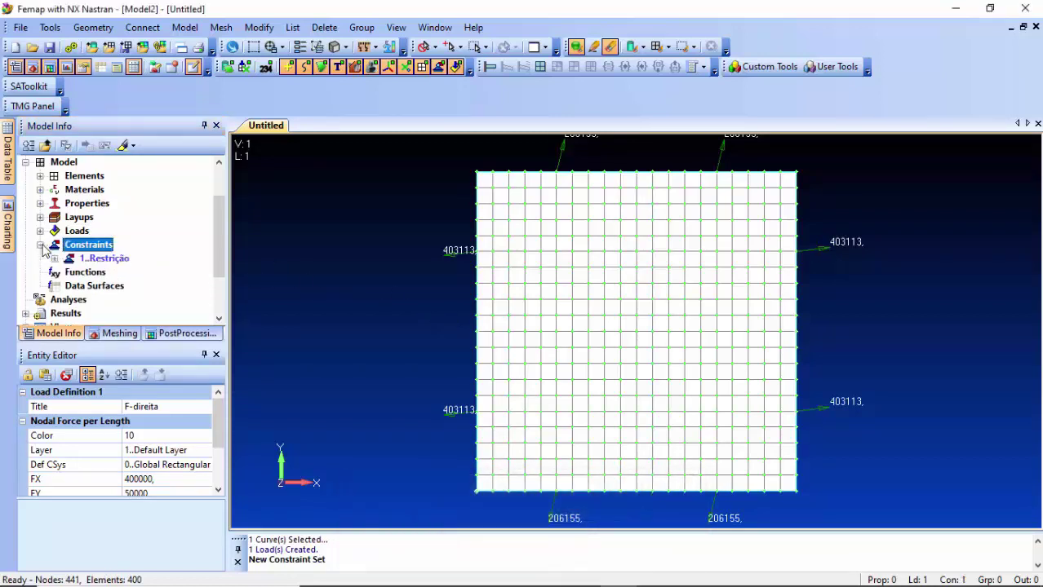
left_click(55, 259)
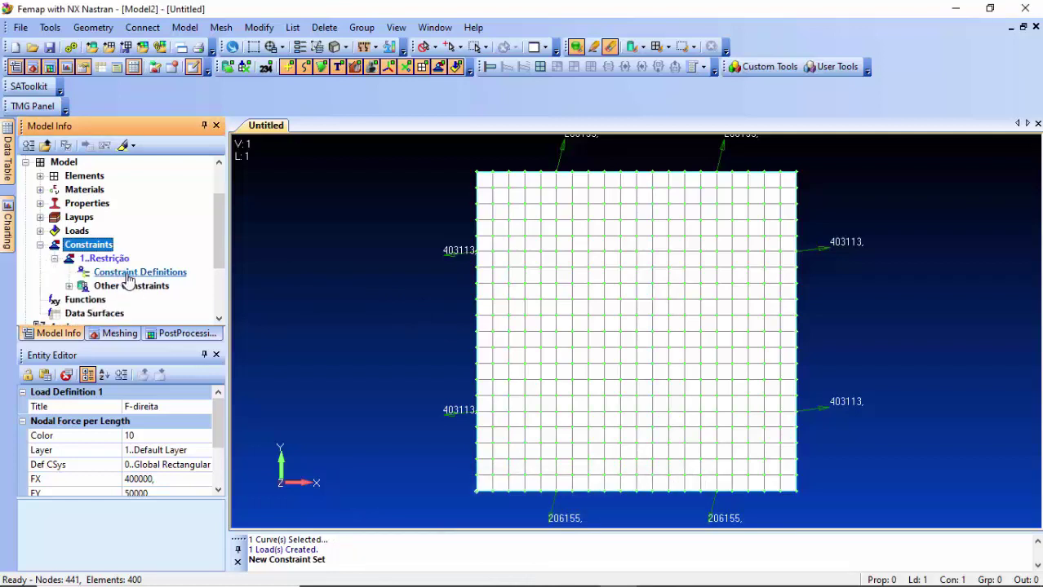
right_click(178, 278)
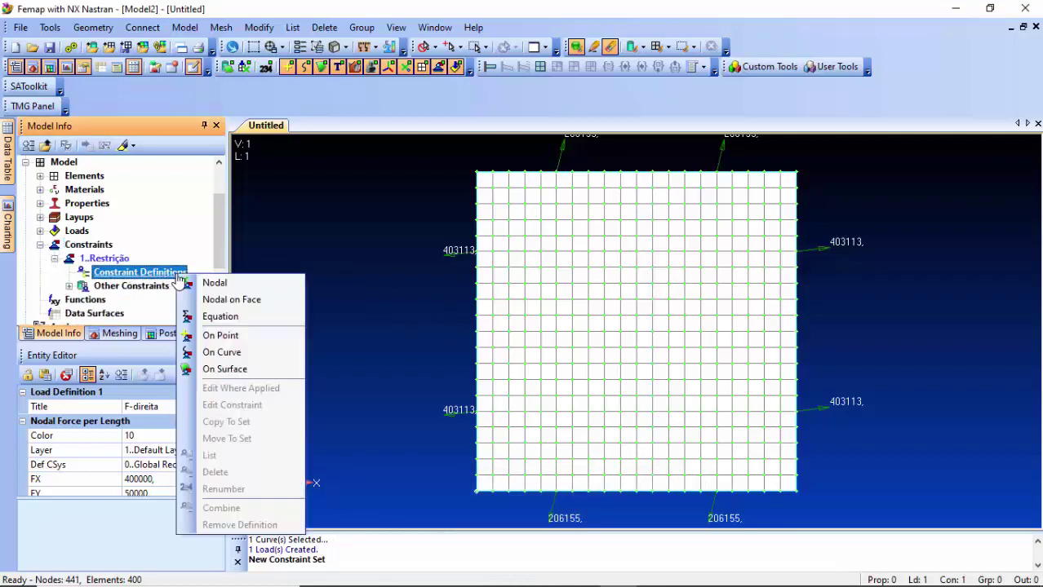
left_click(232, 286)
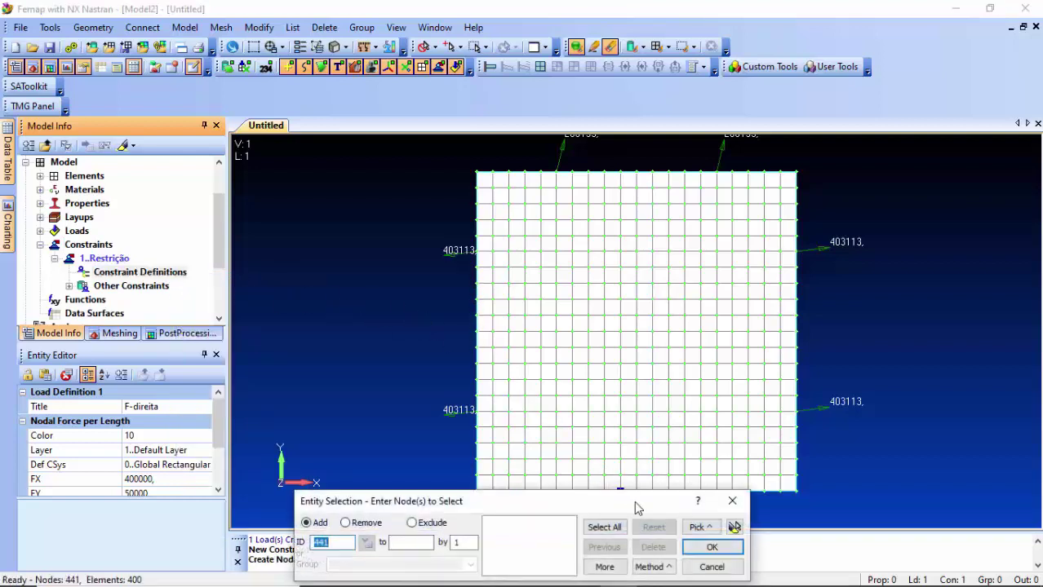
left_click_drag(634, 501, 648, 518)
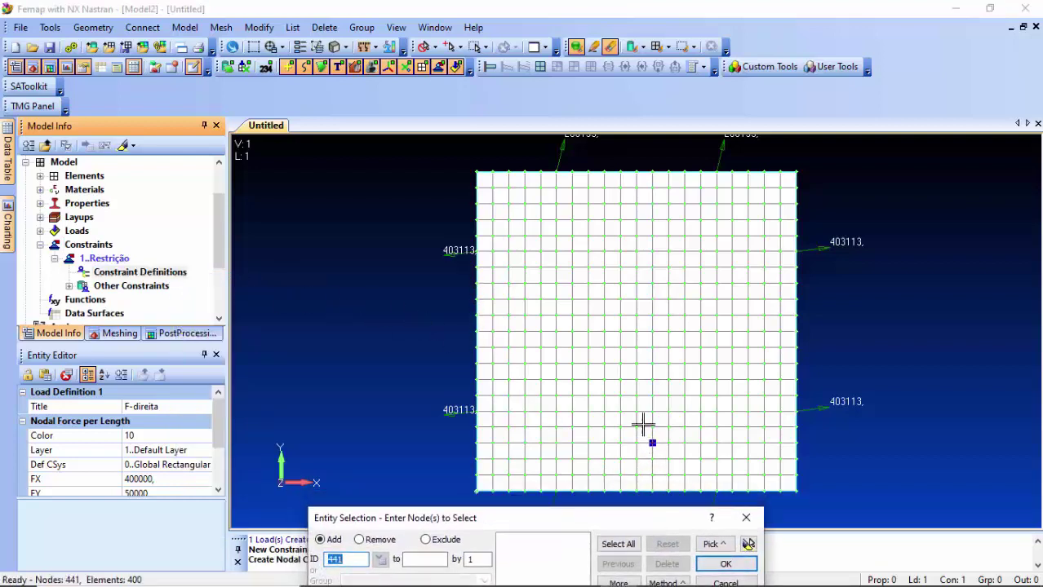
left_click(637, 332)
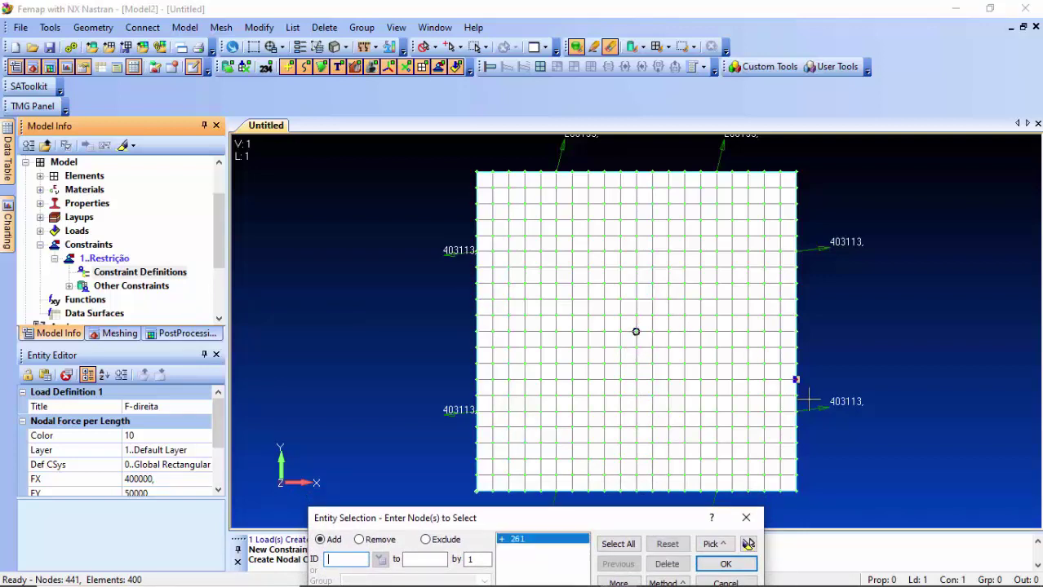
left_click(725, 564)
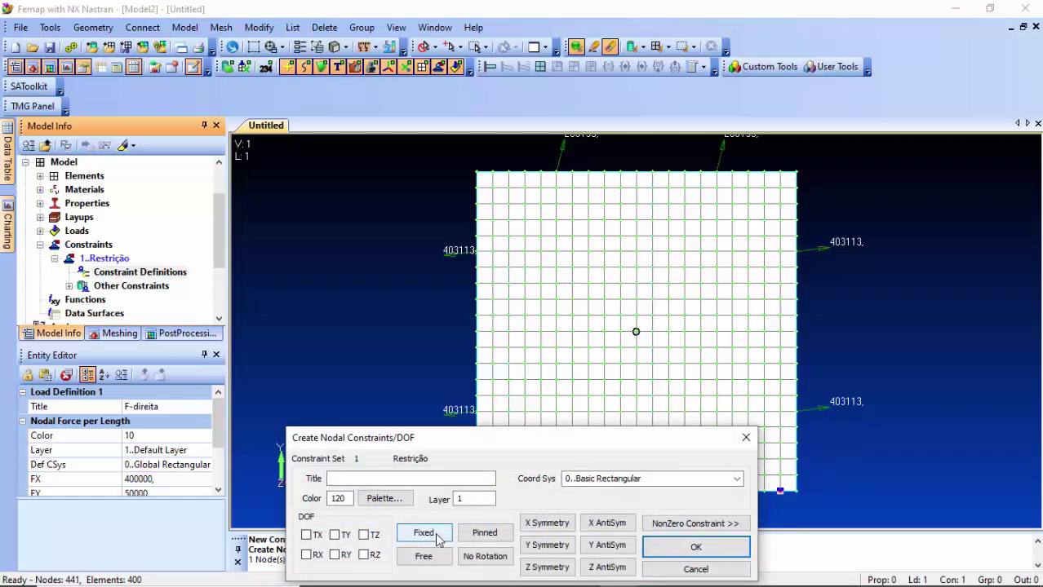
left_click(424, 534)
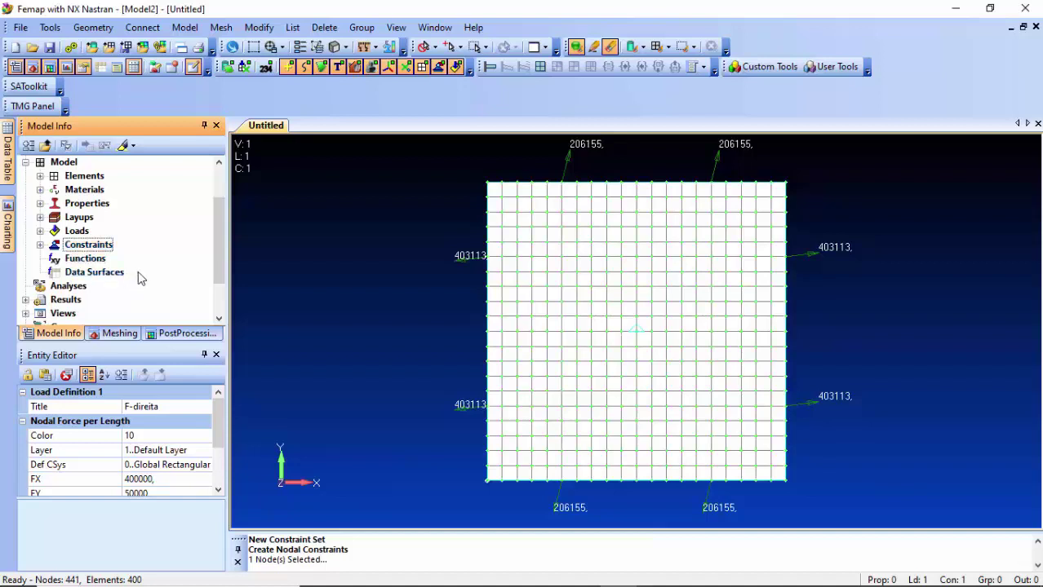
- Create an NX Nastran static analysis set titled ALE and run the analysis, closing the monitor when it finishes
right_click(74, 292)
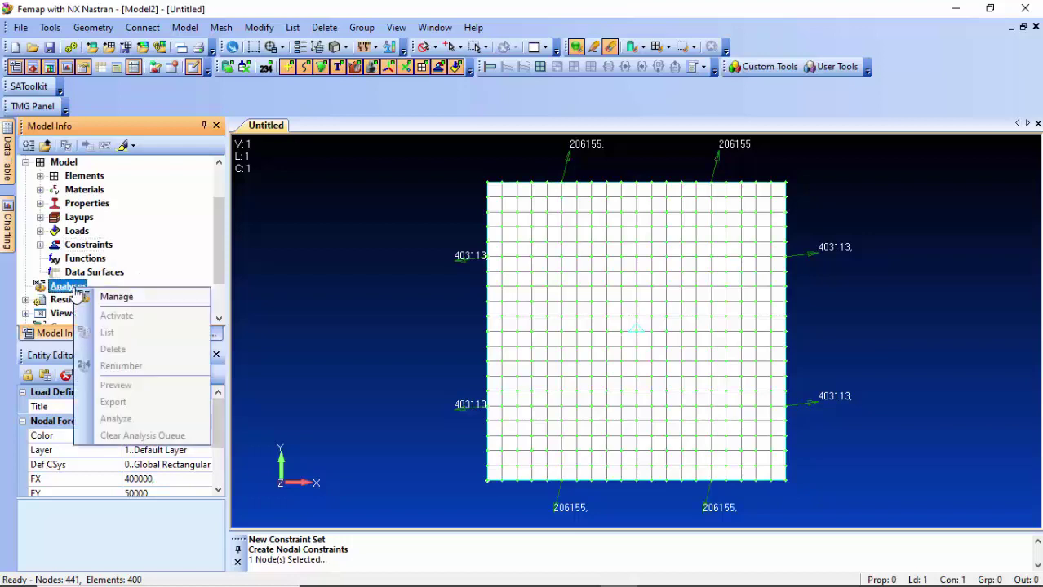
left_click(144, 301)
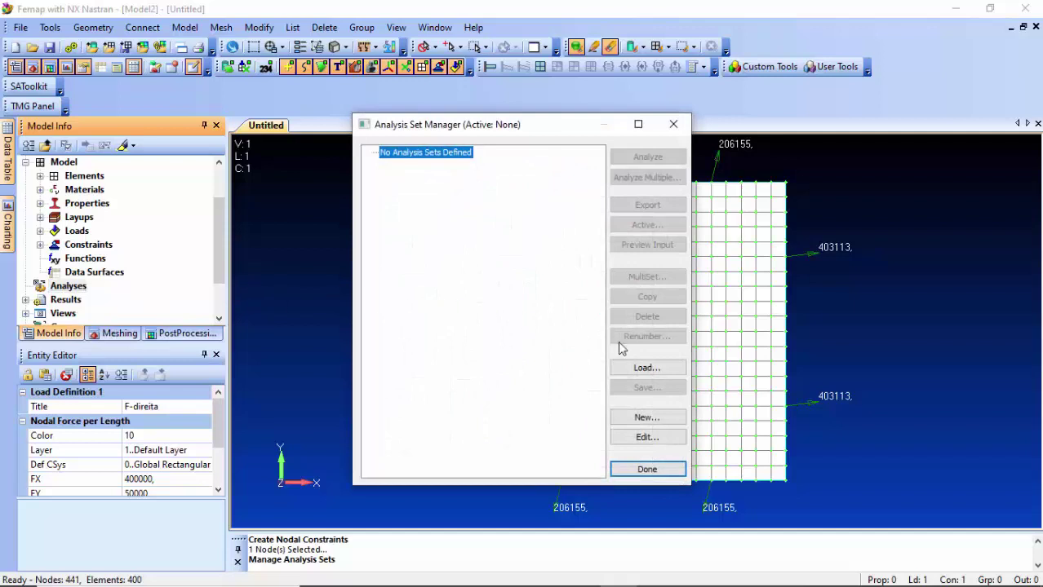
left_click(665, 416)
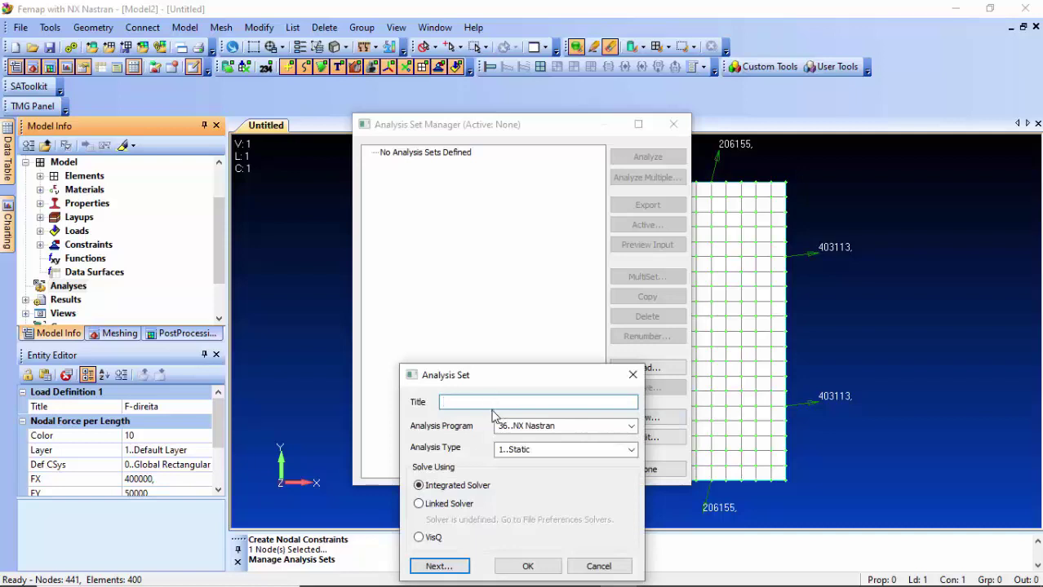
type("a")
key("BackSpace")
type("ALE")
left_click(632, 450)
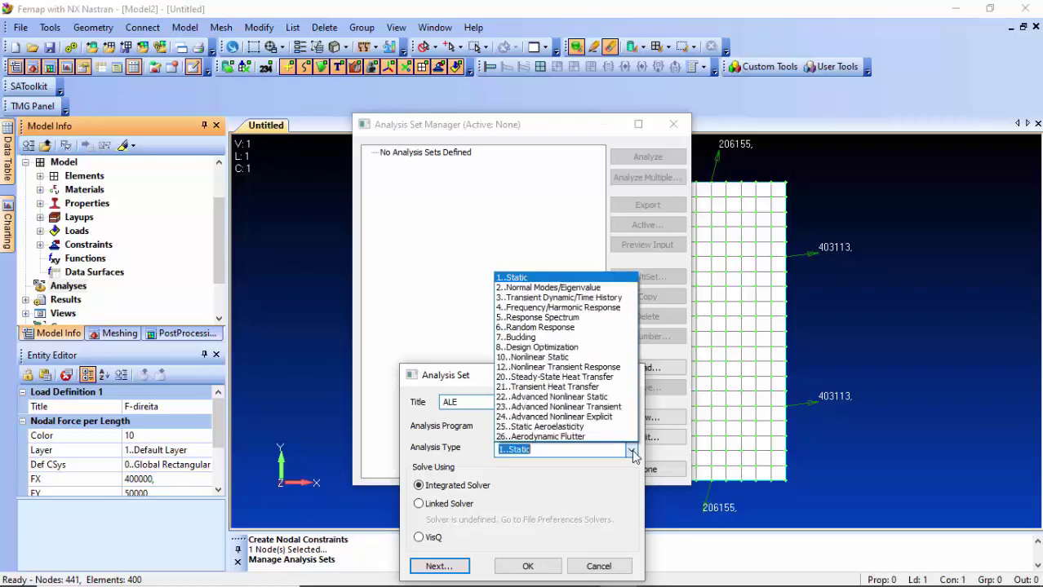
left_click(535, 279)
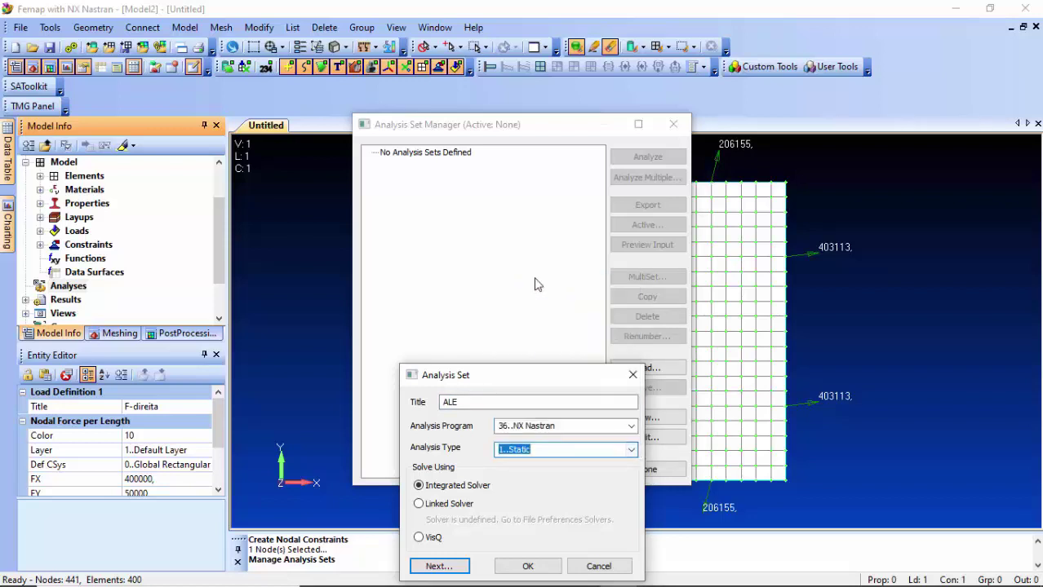
left_click(528, 566)
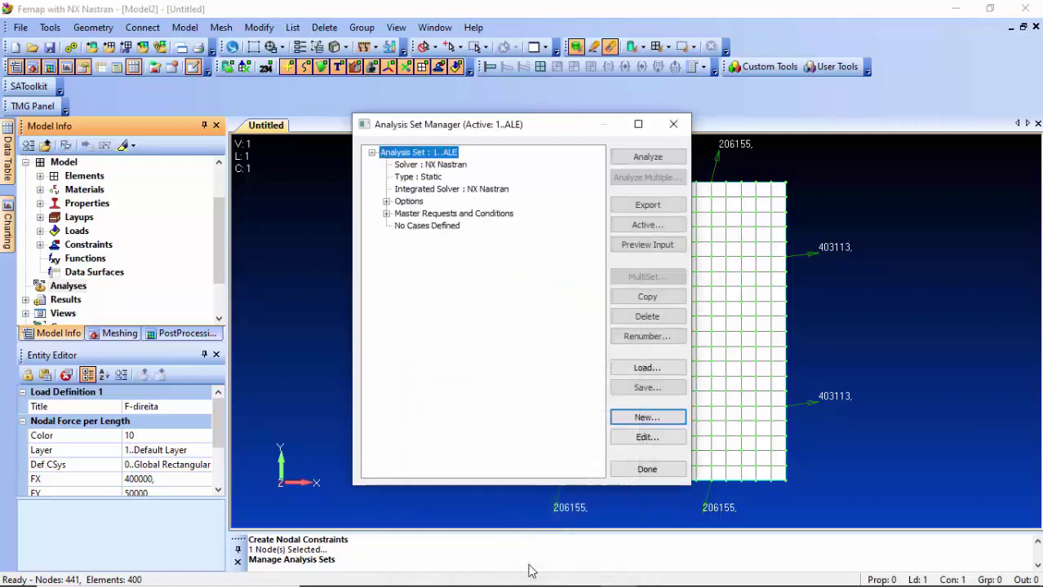
left_click(648, 157)
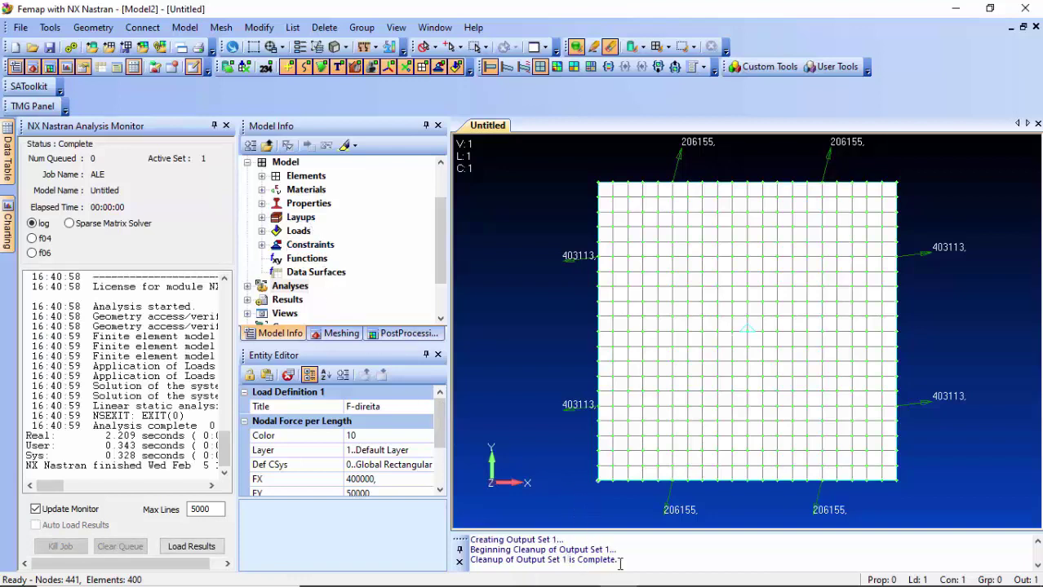
left_click(226, 127)
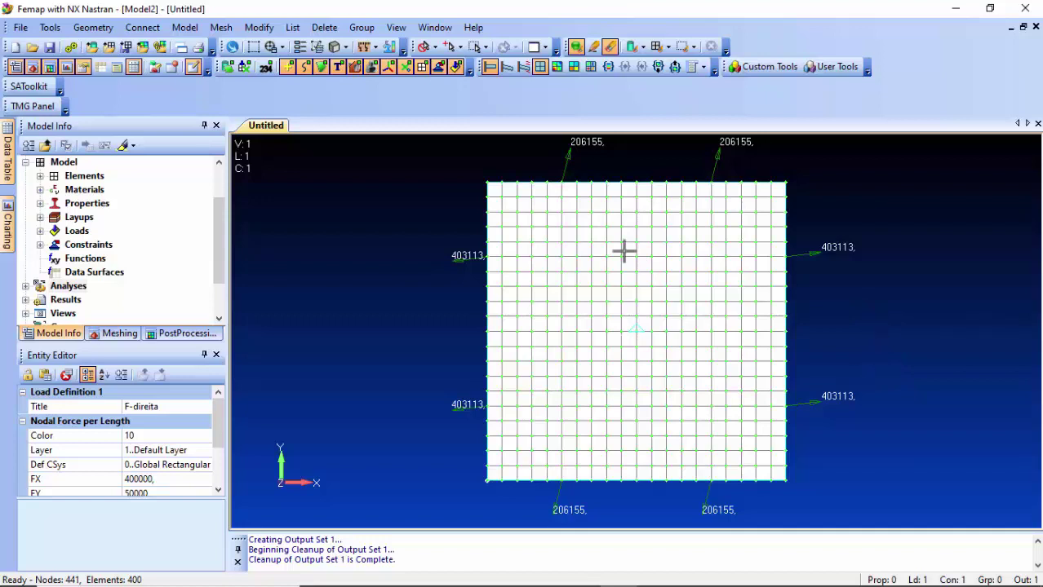
- Hide the points, curves, surfaces, nodes, constraints and loads so that only the element mesh is displayed
left_click(319, 70)
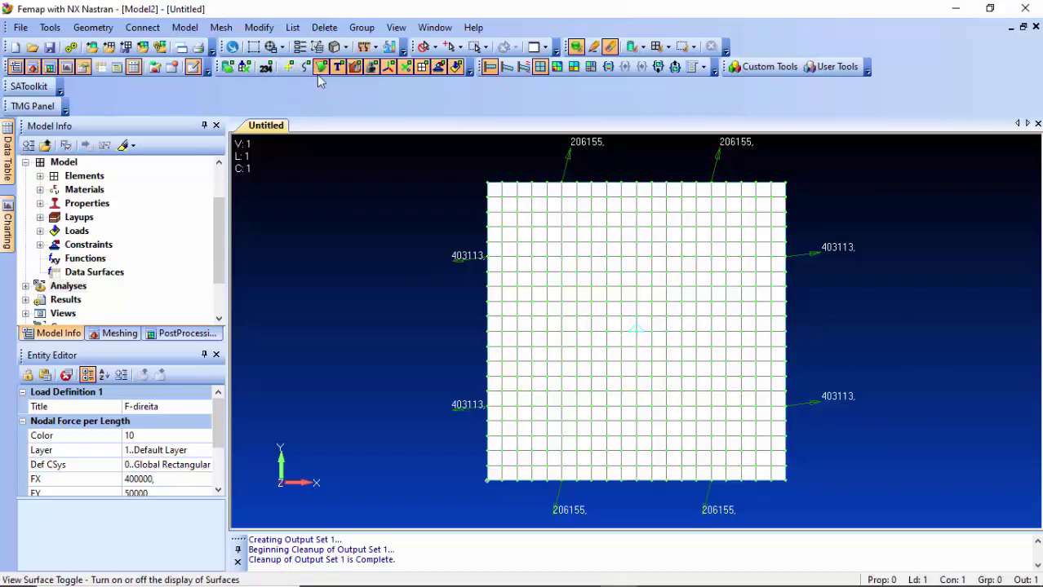
left_click(411, 70)
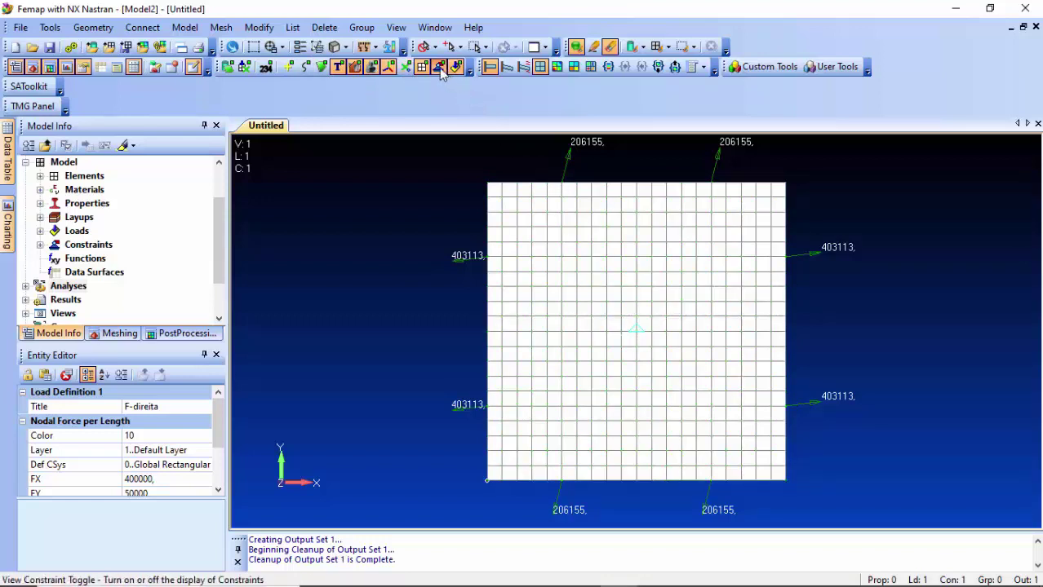
left_click(441, 71)
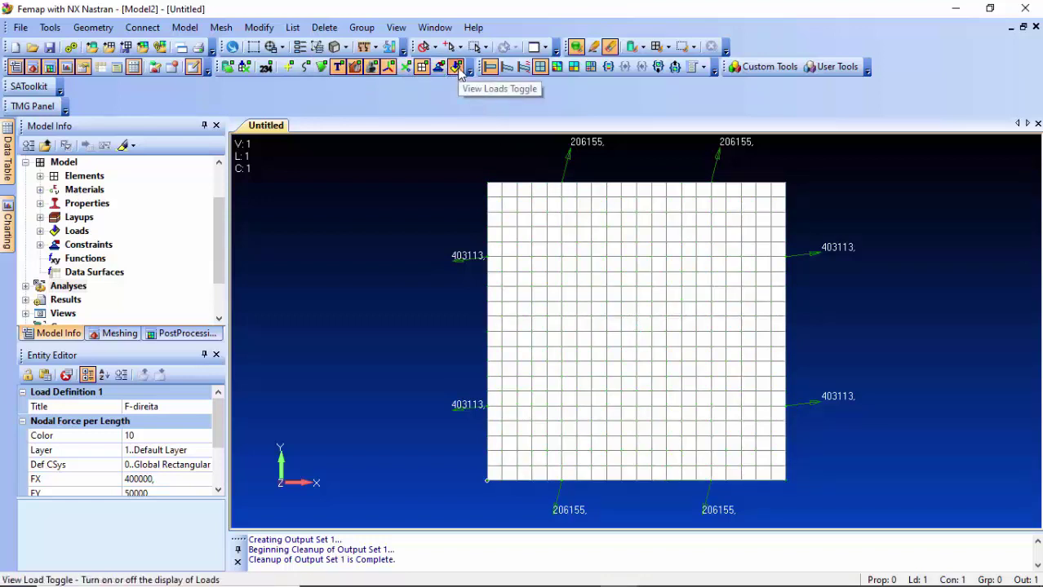
left_click(457, 68)
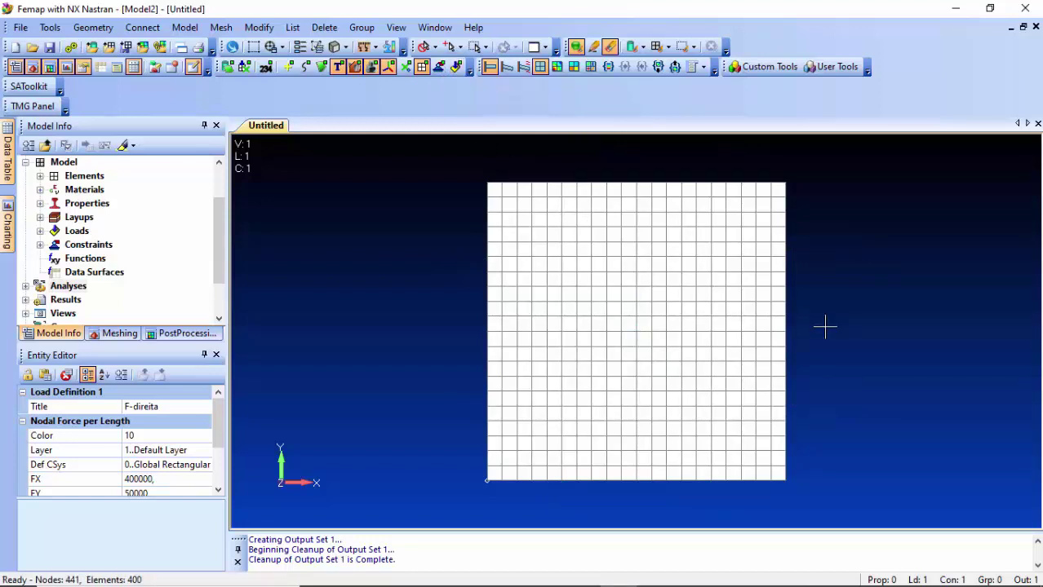
- Display the plate's filled contour plot using Total Translation as the contour vector for NX NASTRAN Case 1
scroll(823, 325, "up", 1)
scroll(823, 326, "down", 2)
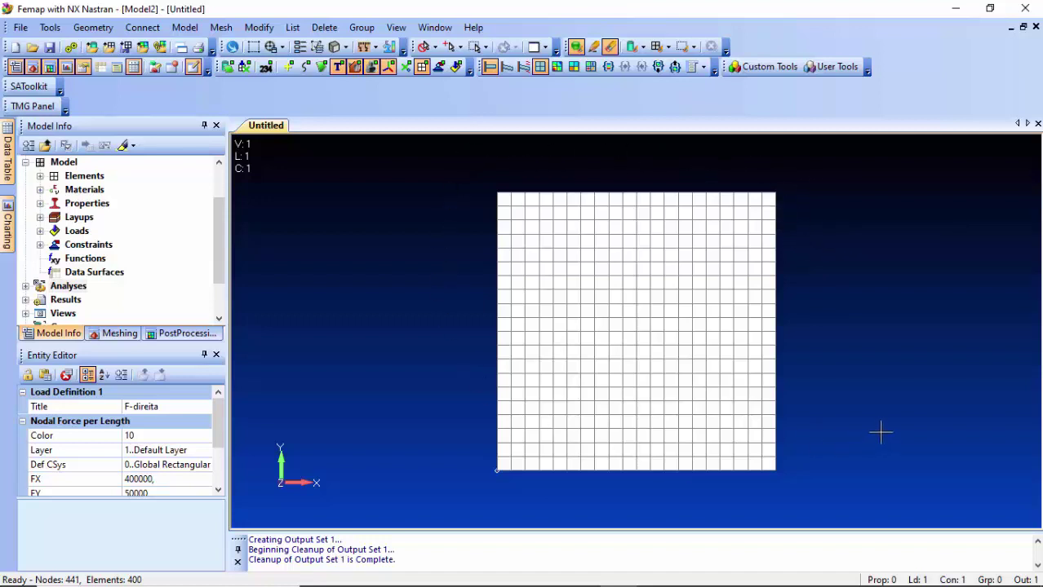
left_click(608, 68)
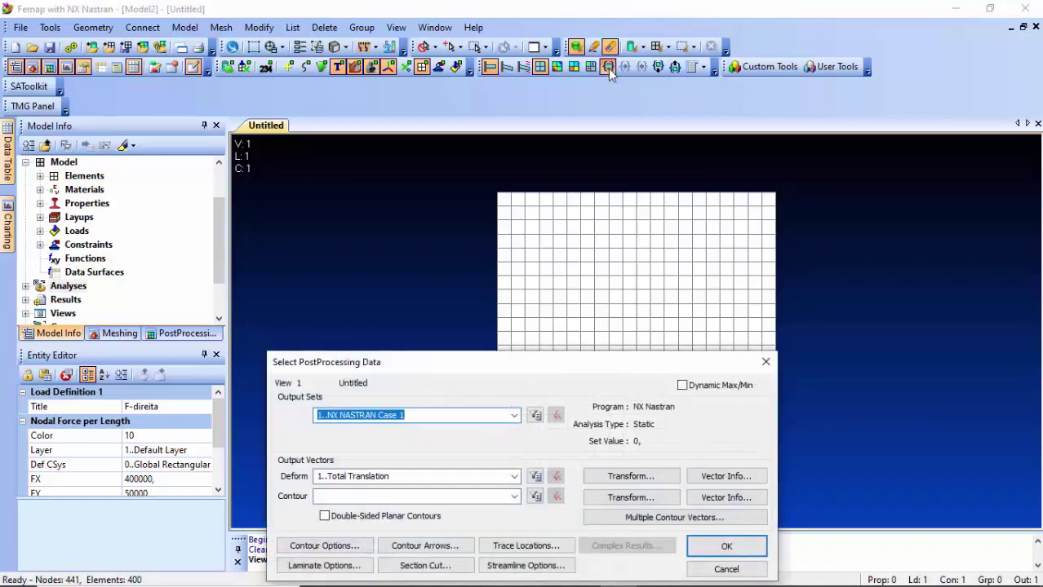
left_click_drag(600, 369, 609, 246)
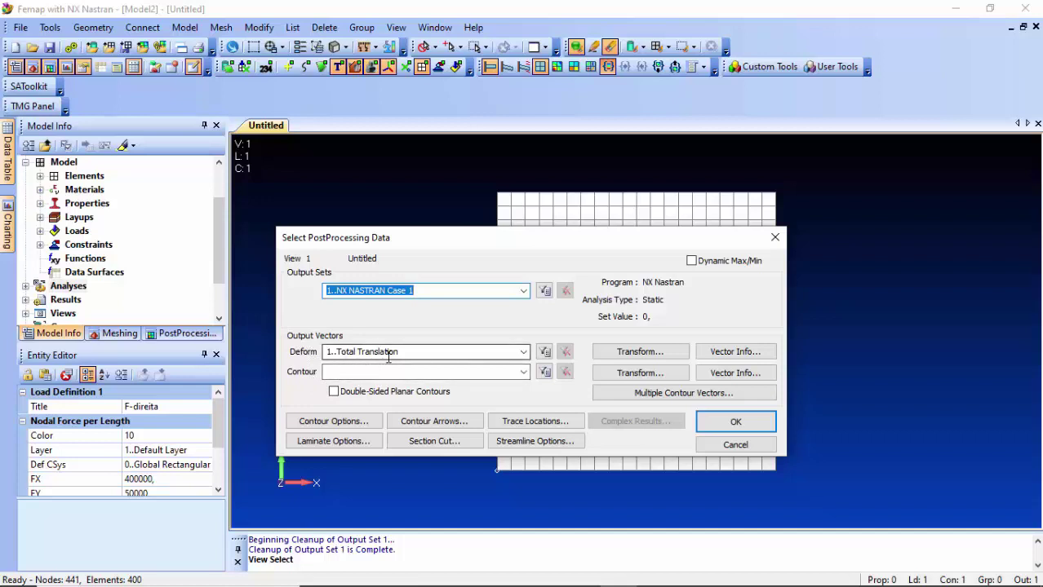
left_click(524, 374)
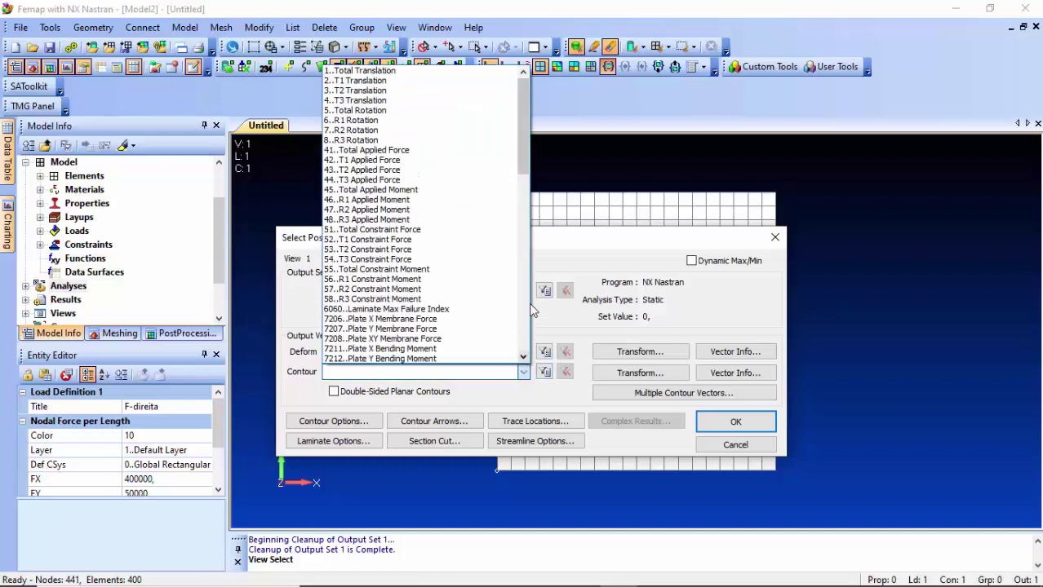
left_click(384, 71)
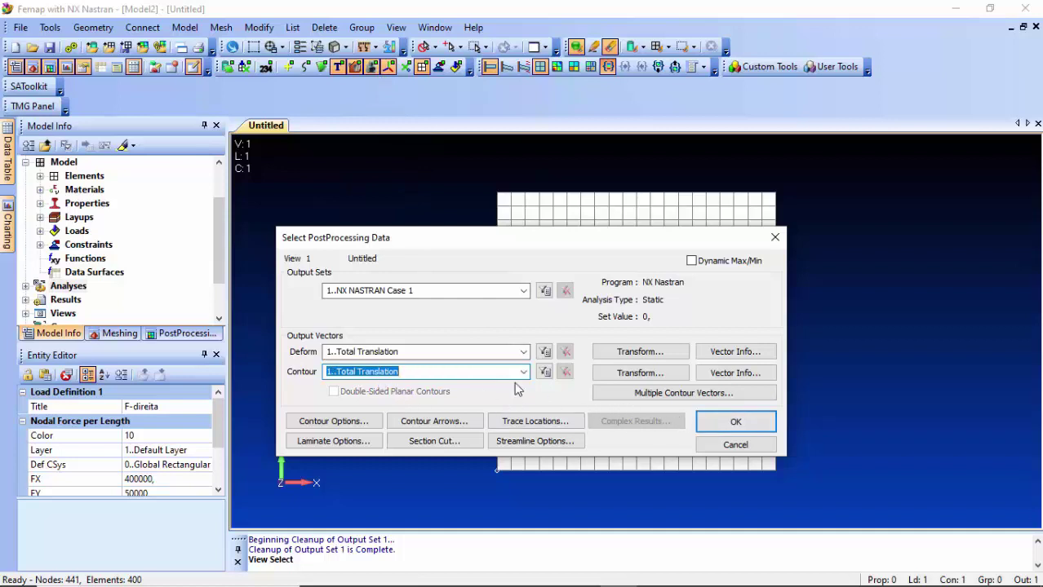
left_click_drag(574, 244, 576, 220)
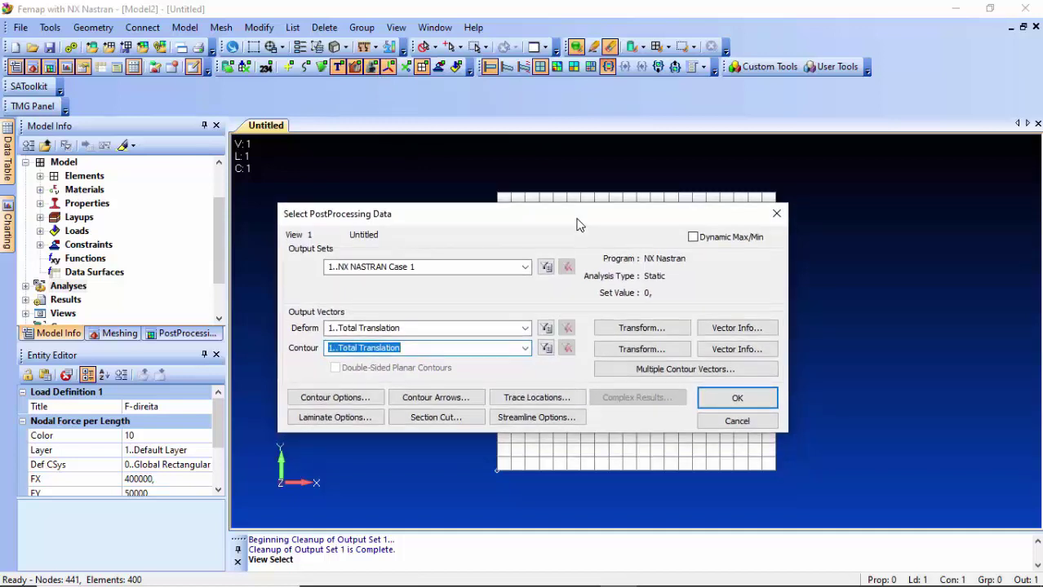
left_click(746, 398)
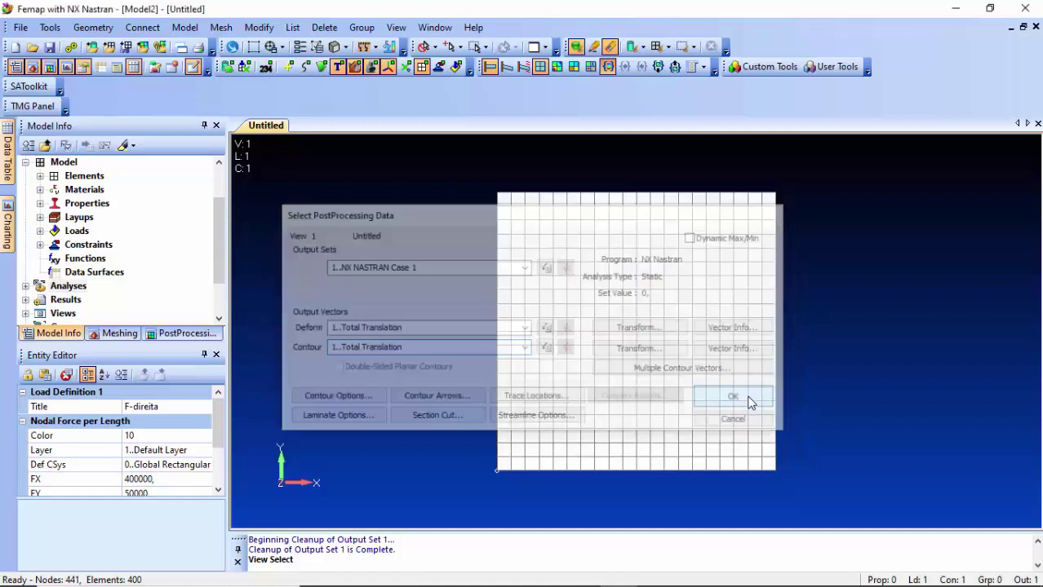
left_click(558, 68)
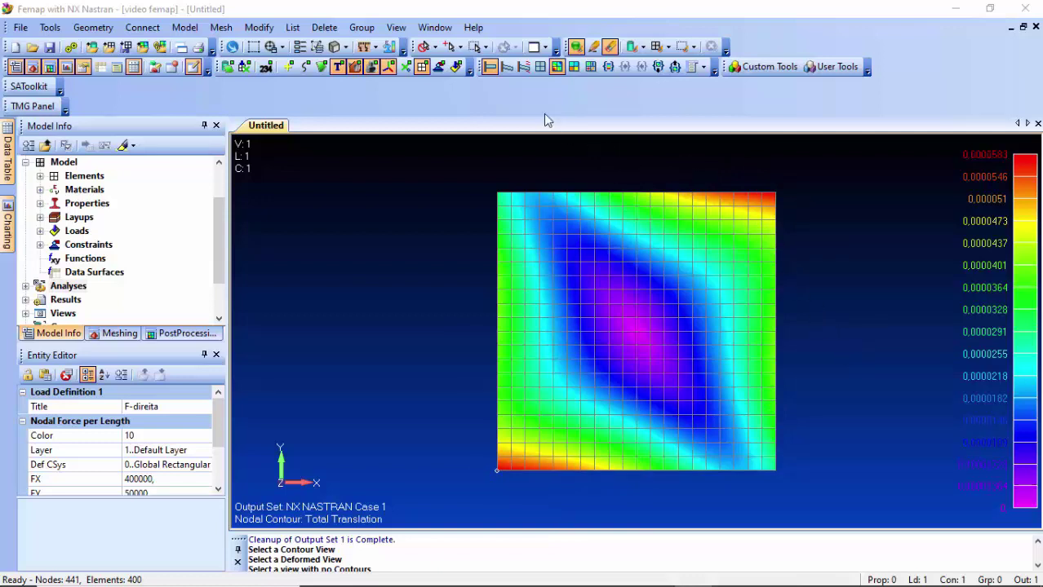
- Show the plate in its deformed shape and set the deformation scale to 0,2 percent
left_click(506, 69)
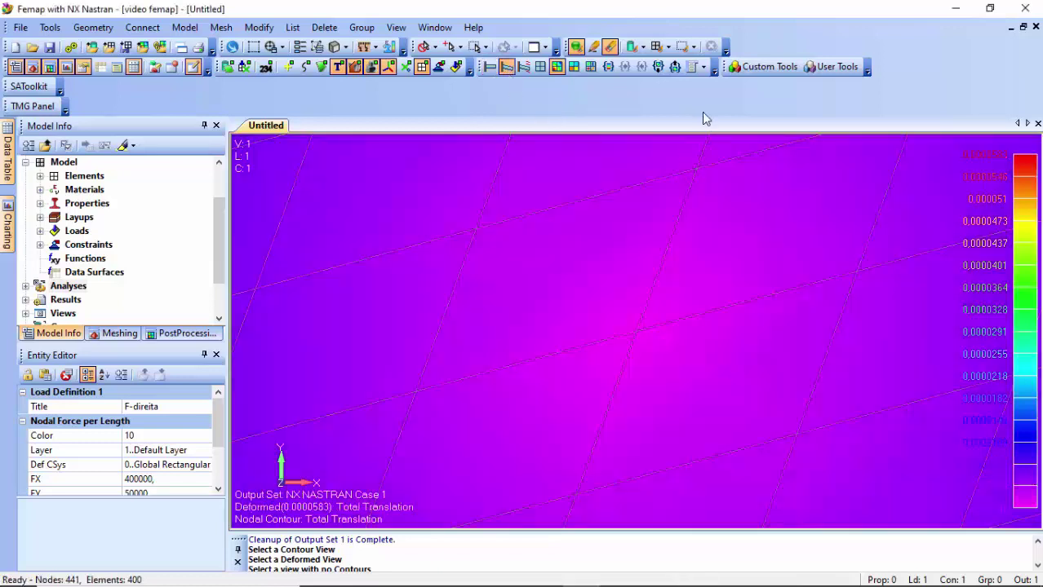
left_click(703, 71)
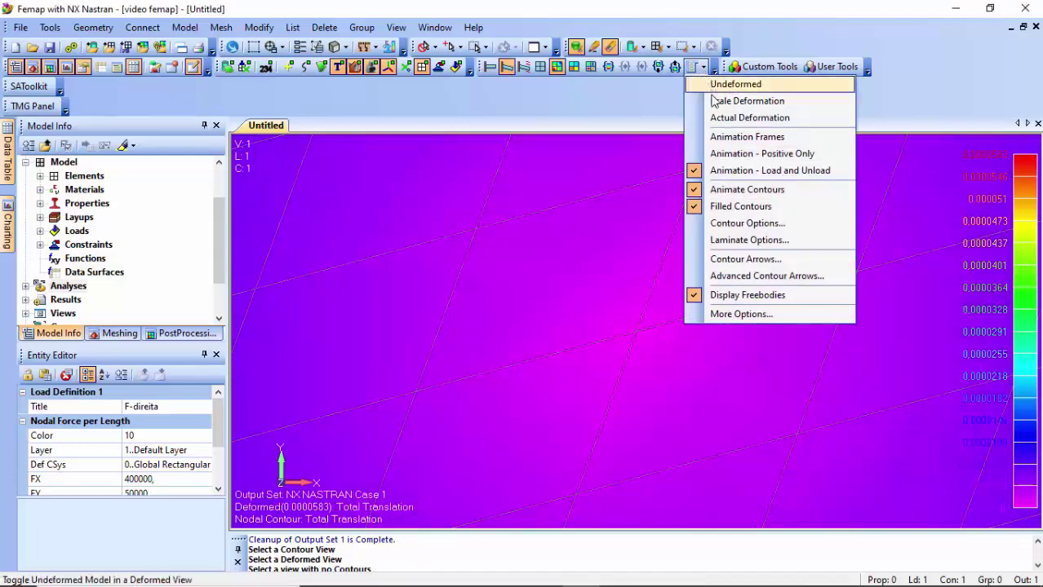
left_click(710, 84)
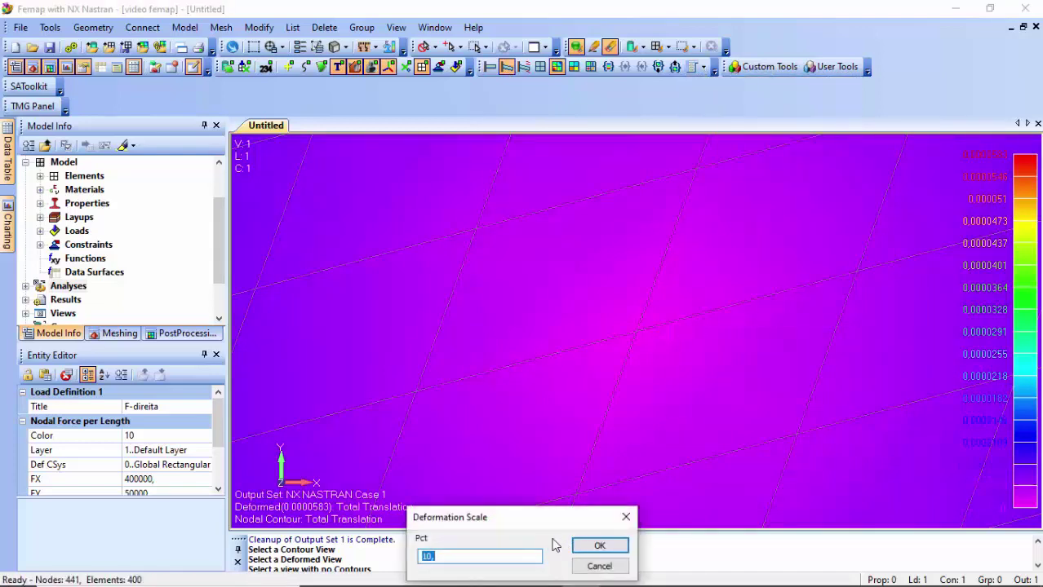
type("0,0")
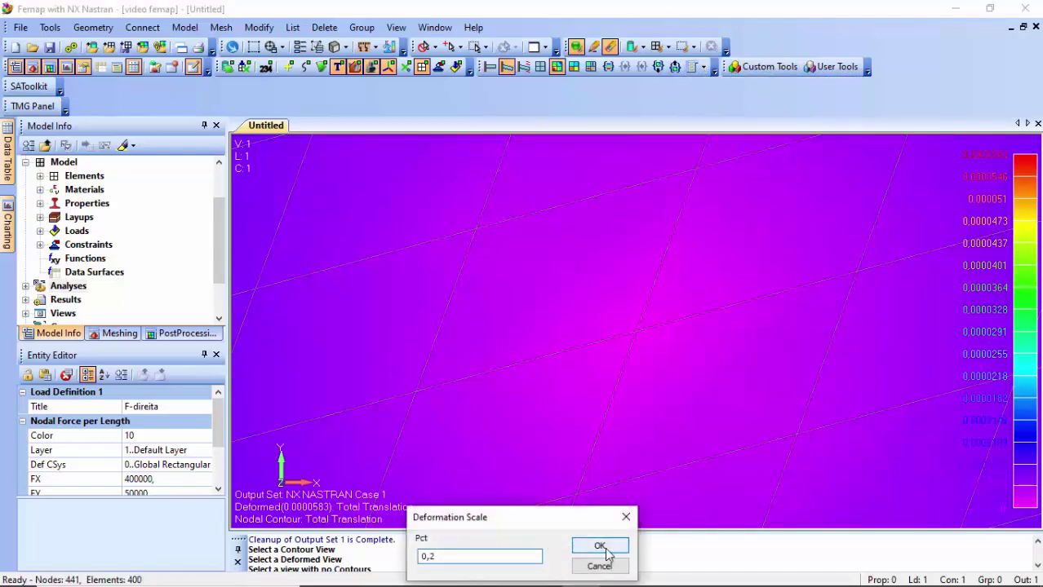
left_click(598, 547)
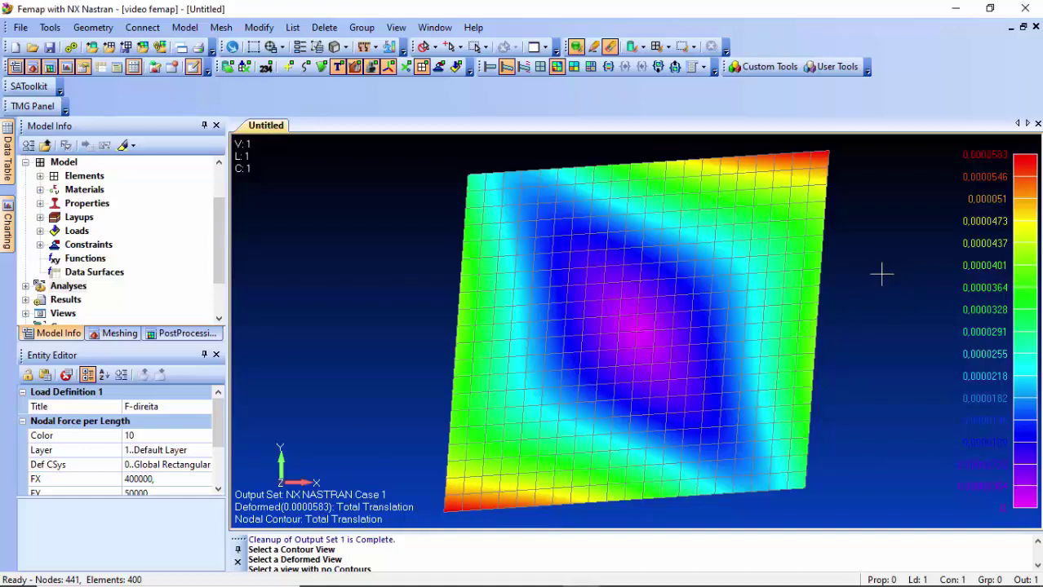
- Animate the plate's deformation and enable the positive-only animation option
left_click(524, 69)
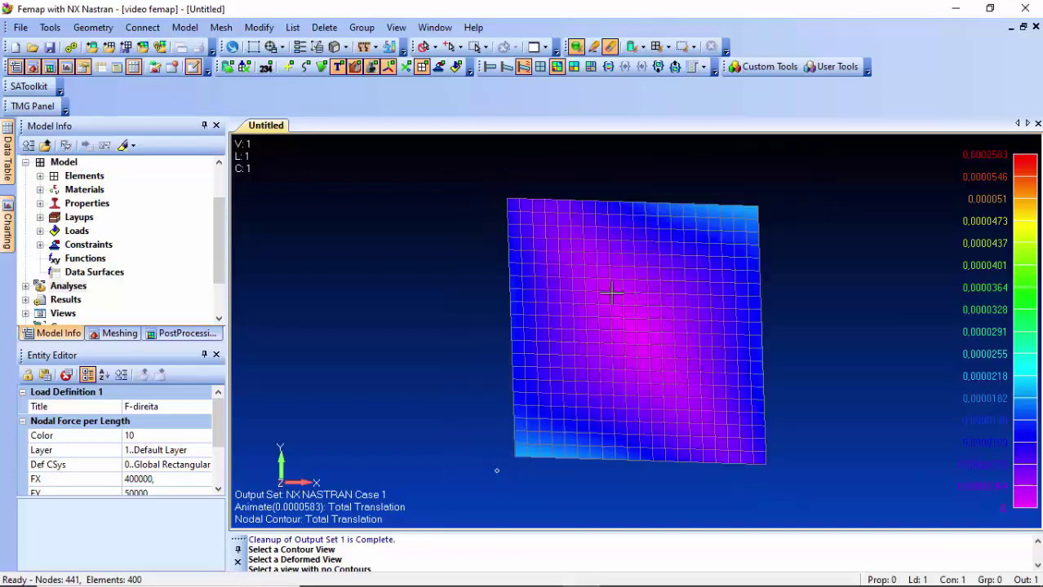
middle_click_drag(612, 293, 516, 326)
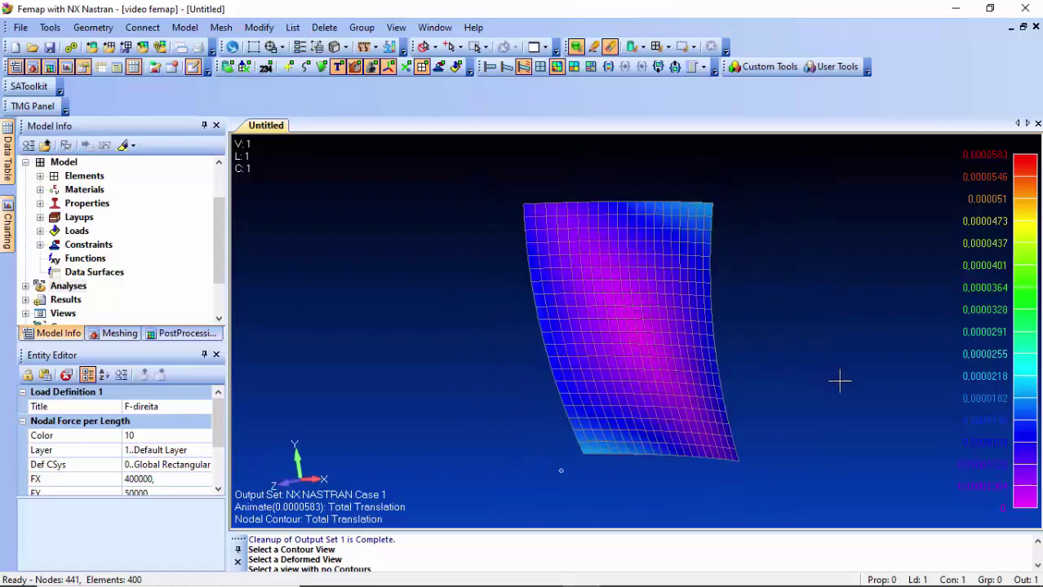
left_click(703, 68)
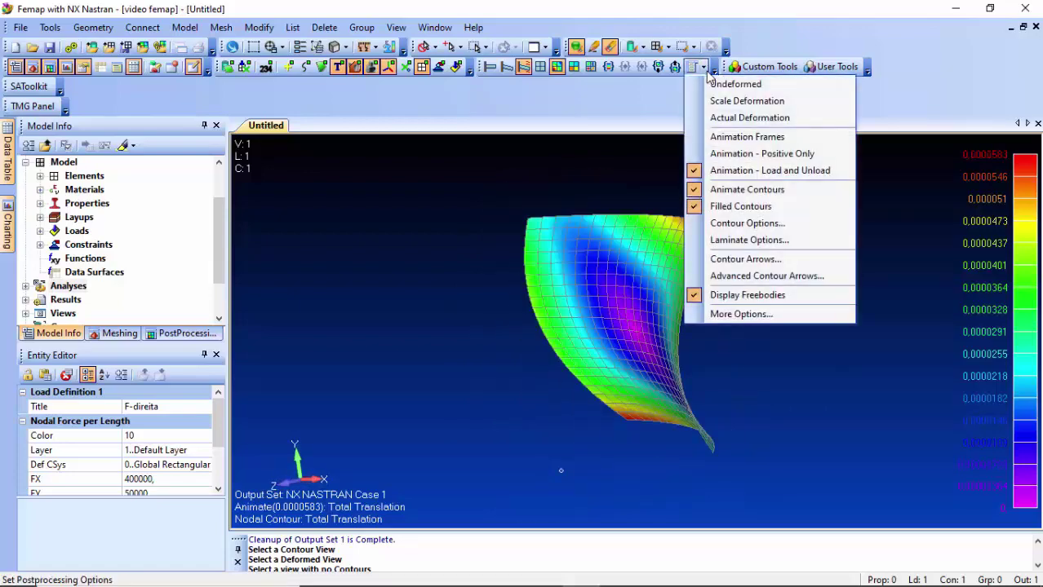
left_click(779, 154)
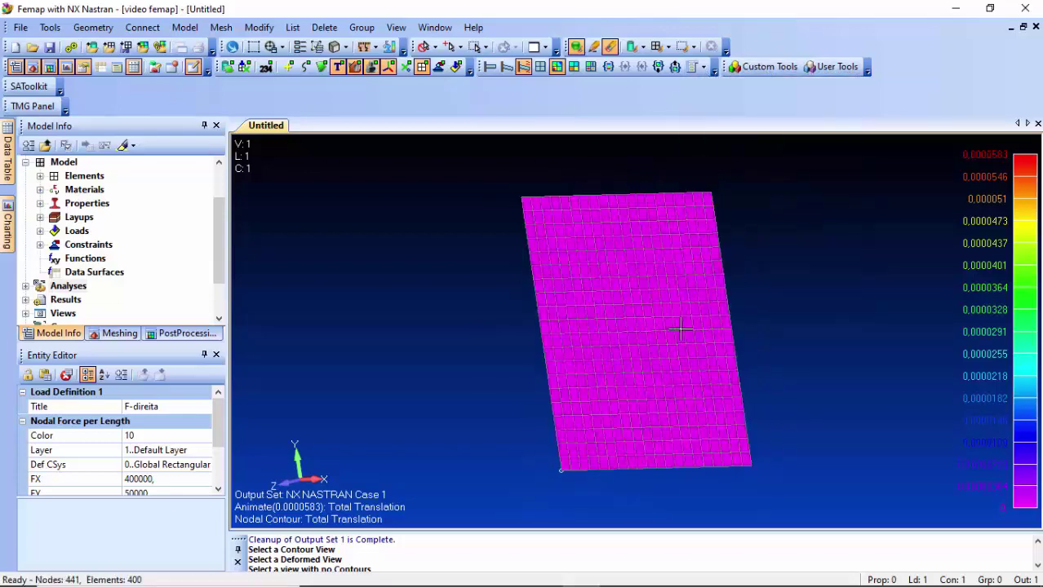
middle_click_drag(679, 372, 589, 371)
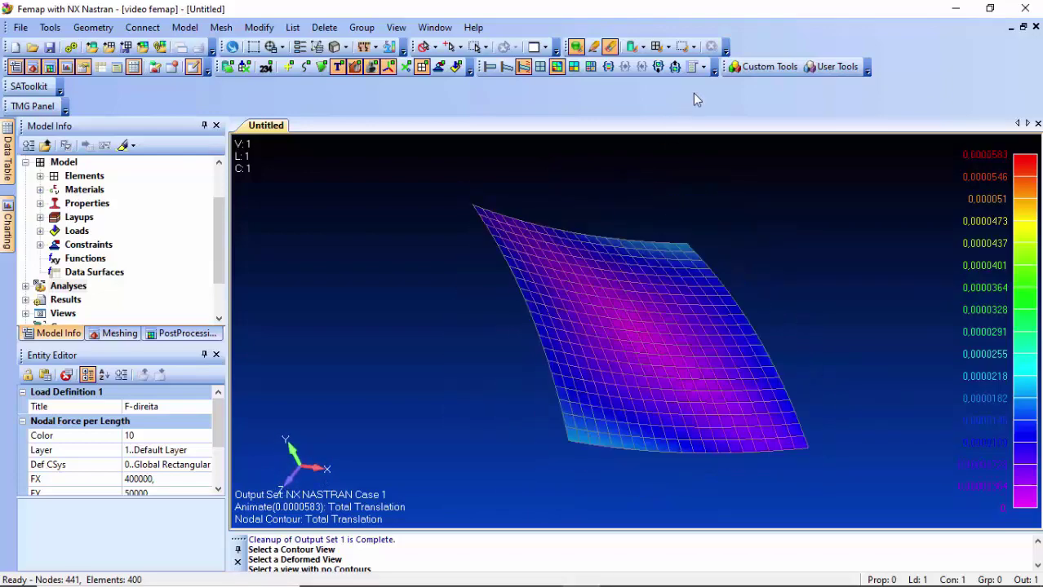
- Set the deformation animation to 10 frames and view the moving plate from another angle
left_click(706, 72)
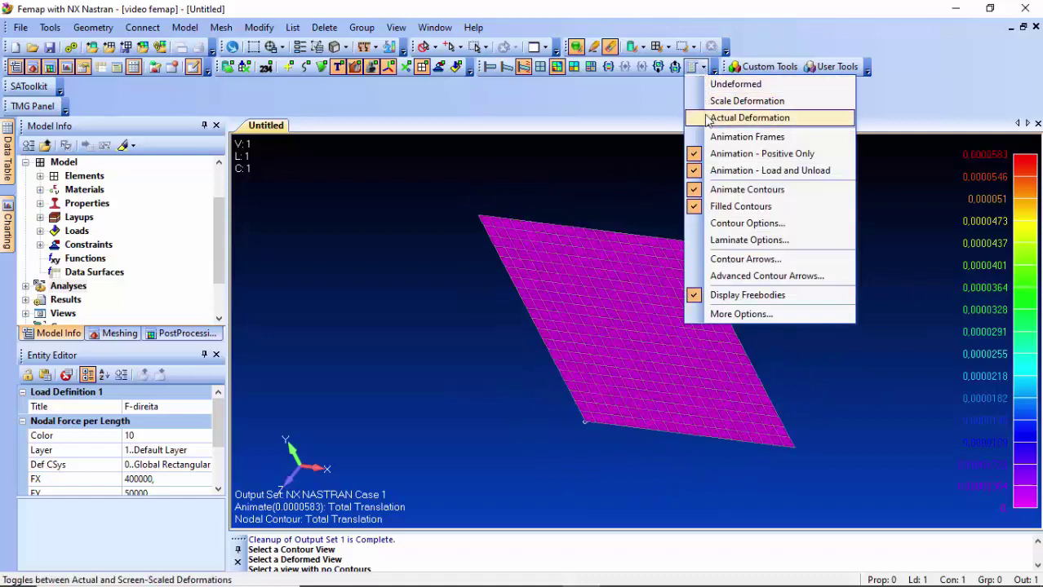
left_click(736, 139)
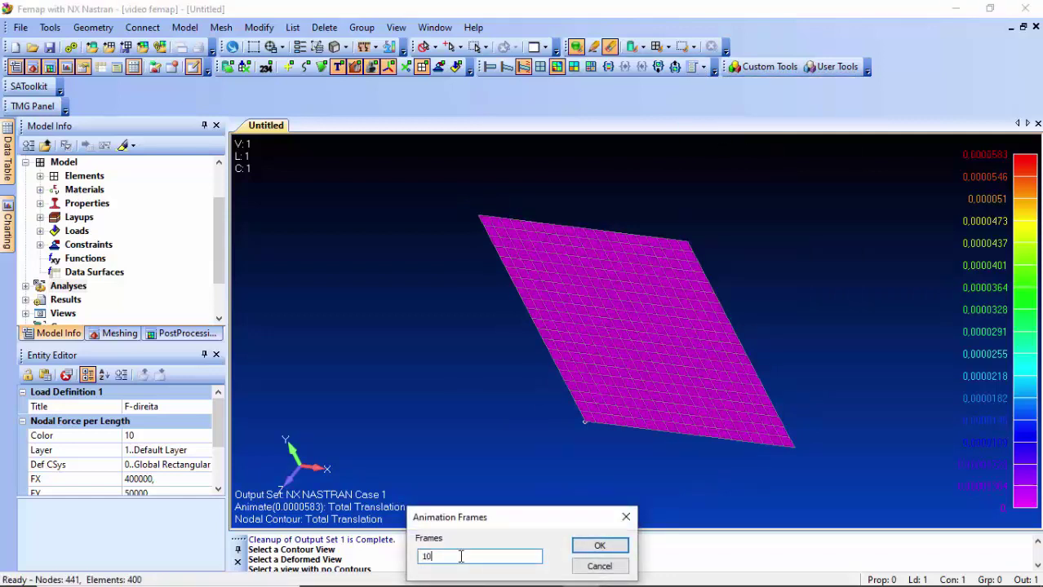
left_click(600, 545)
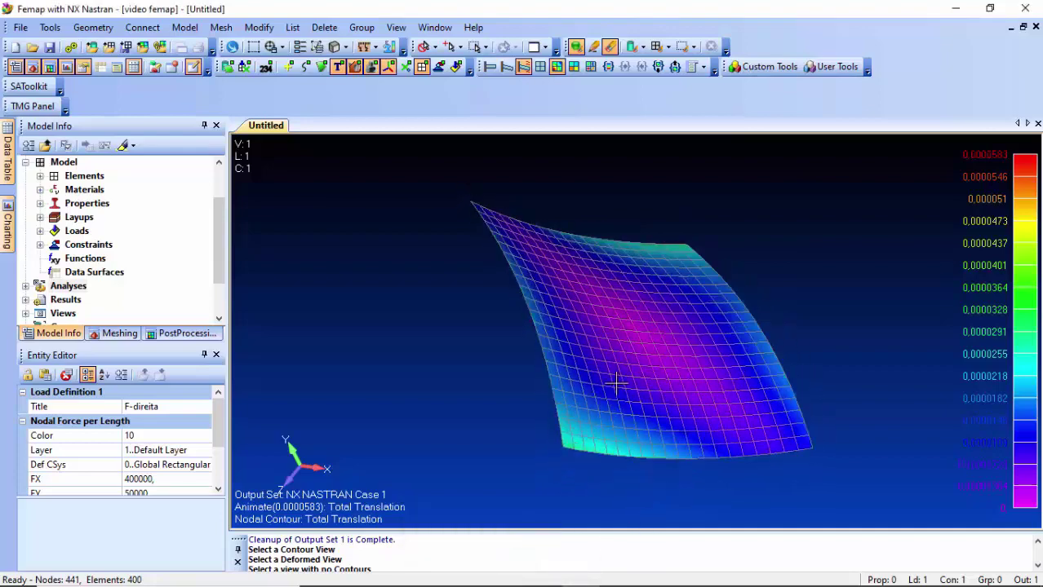
middle_click_drag(605, 375, 610, 407)
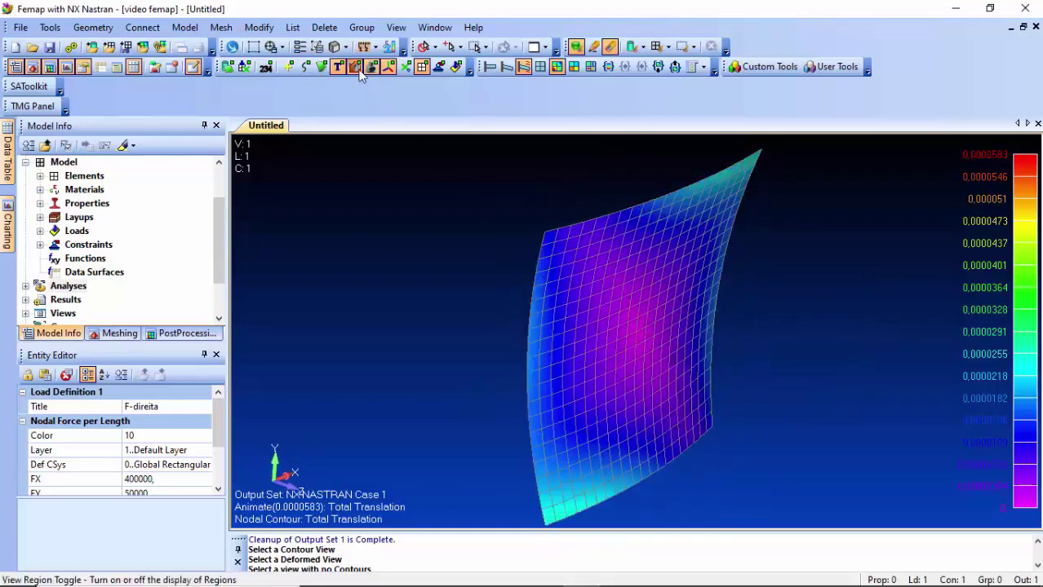
- Turn on the thickness/cross-section display of the plate elements and return the model to the undeformed view
left_click(347, 47)
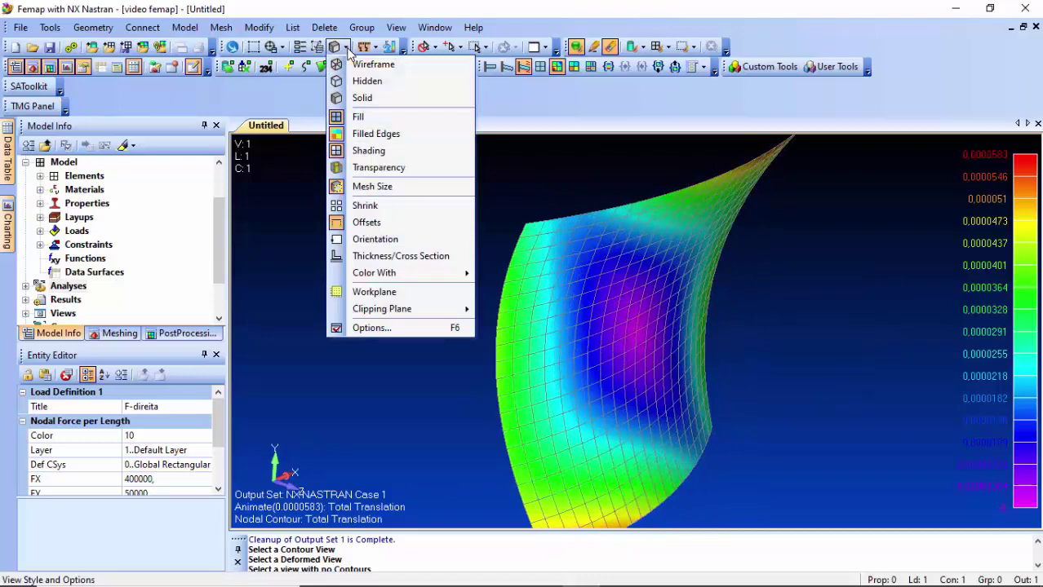
left_click(411, 262)
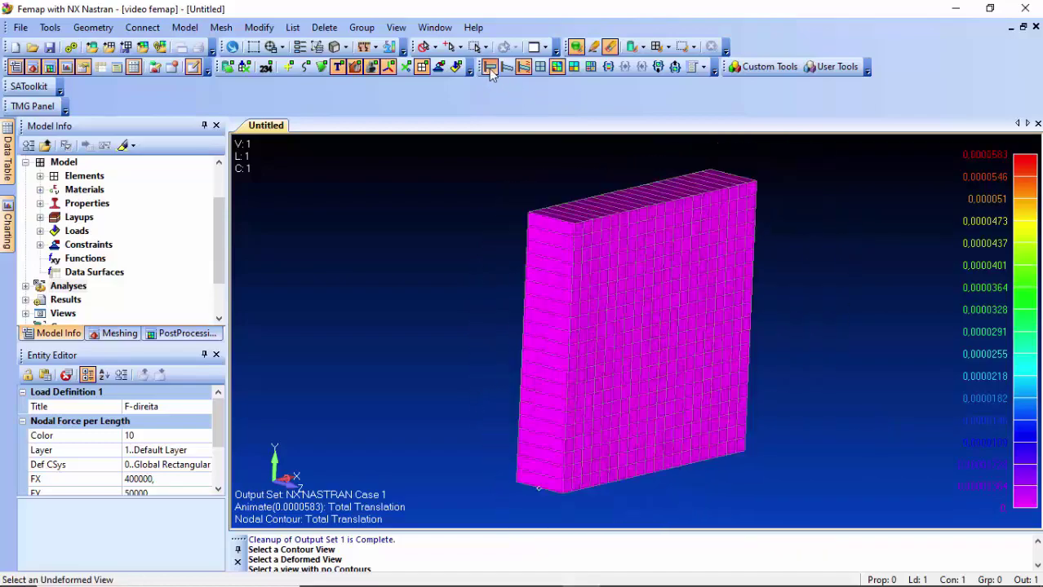
left_click(490, 68)
middle_click_drag(665, 387, 782, 386)
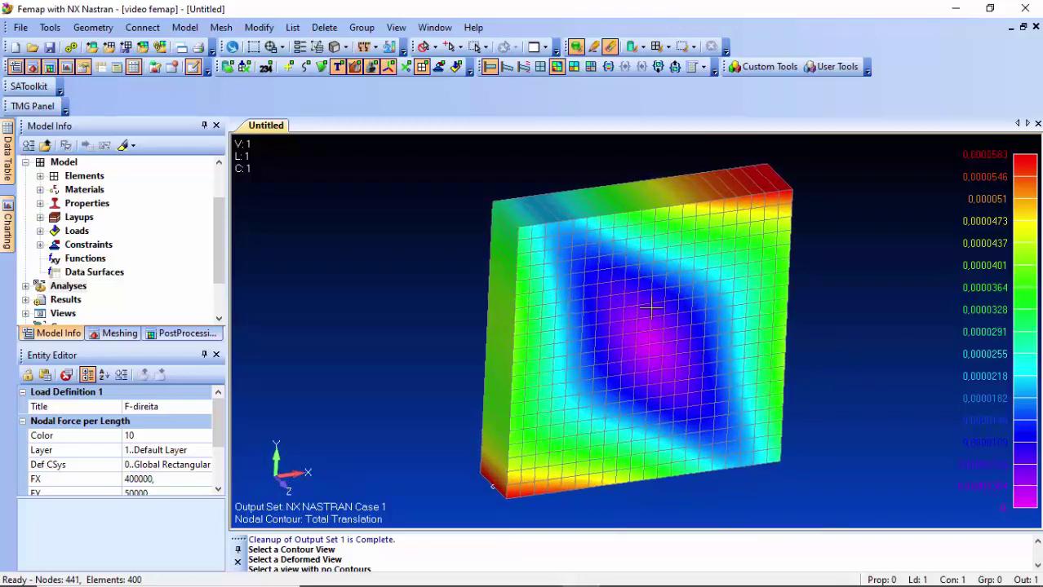
- Turn off Filled Edges to hide the mesh lines on the contoured plate
left_click(346, 47)
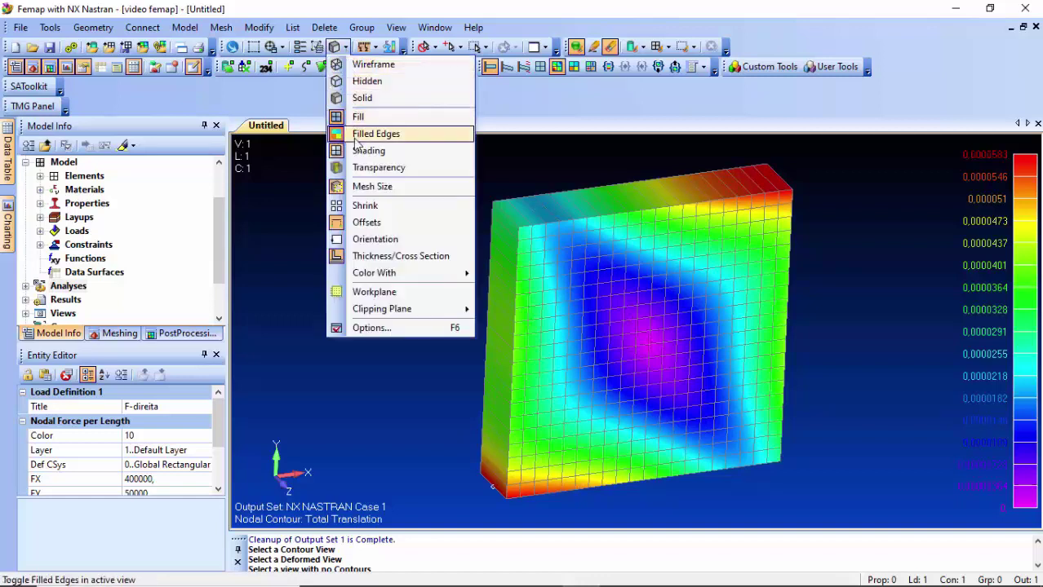
left_click(403, 135)
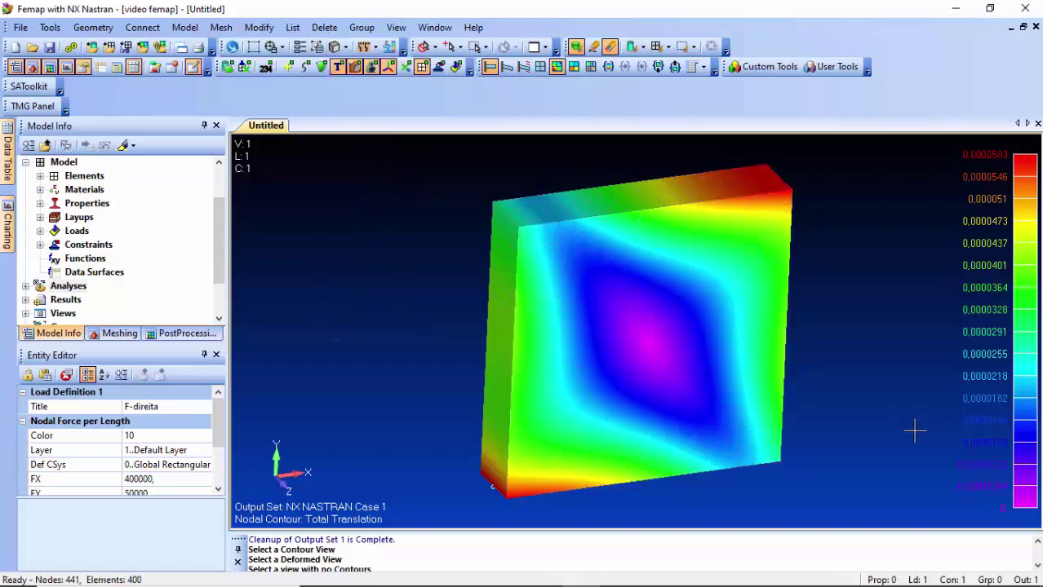
scroll(841, 481, "up", 1)
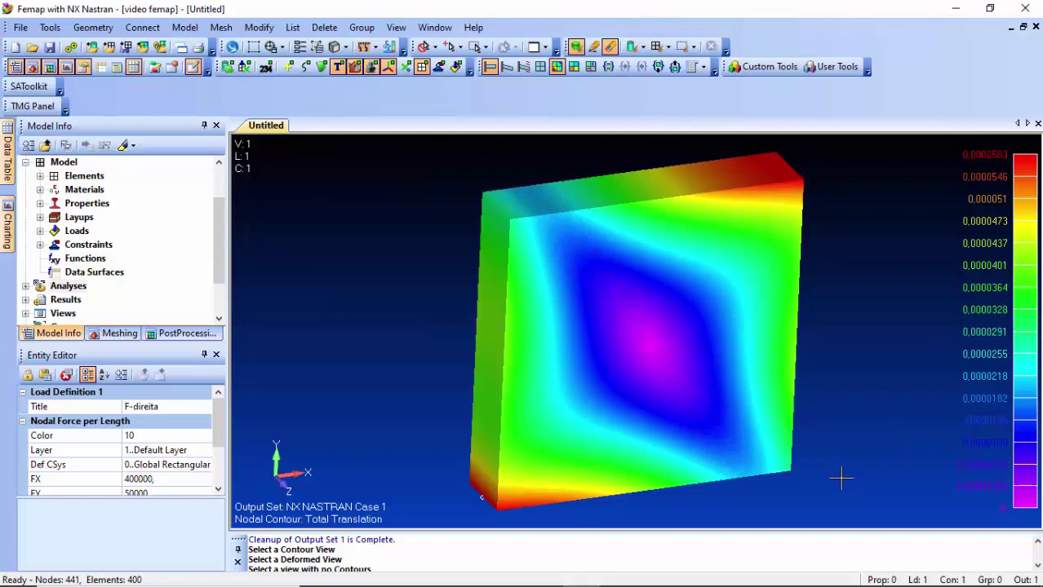
- Change the plate's contour vector to Lam Ply1 X Normal Stress and apply it to the view
left_click(609, 66)
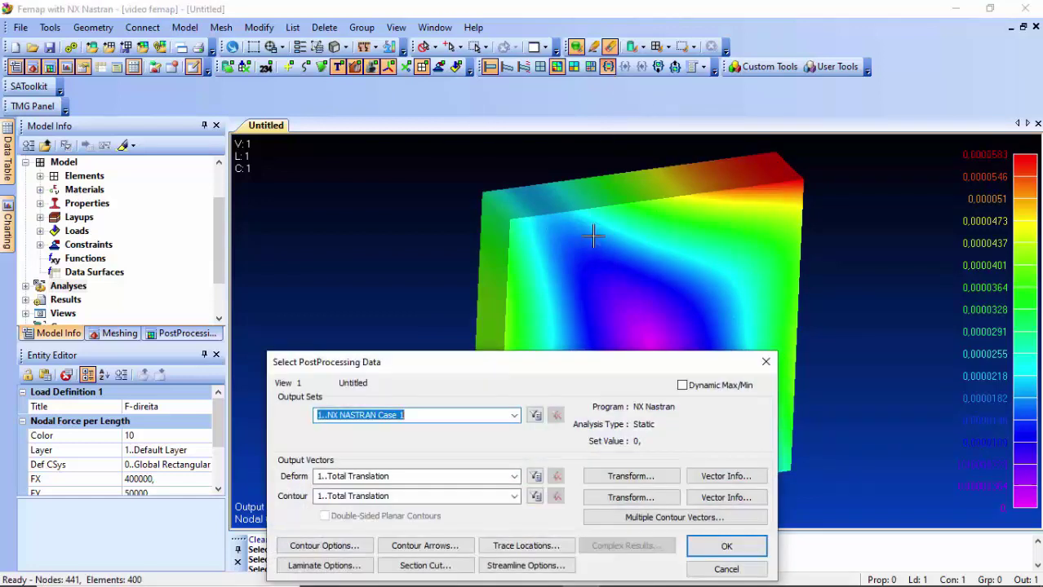
left_click(515, 498)
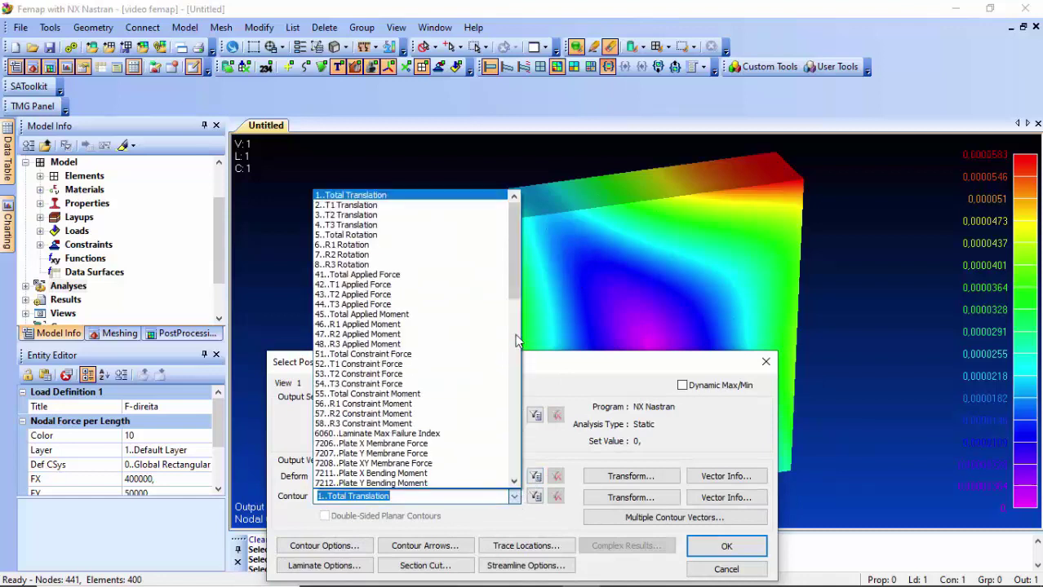
scroll(392, 339, "down", 6)
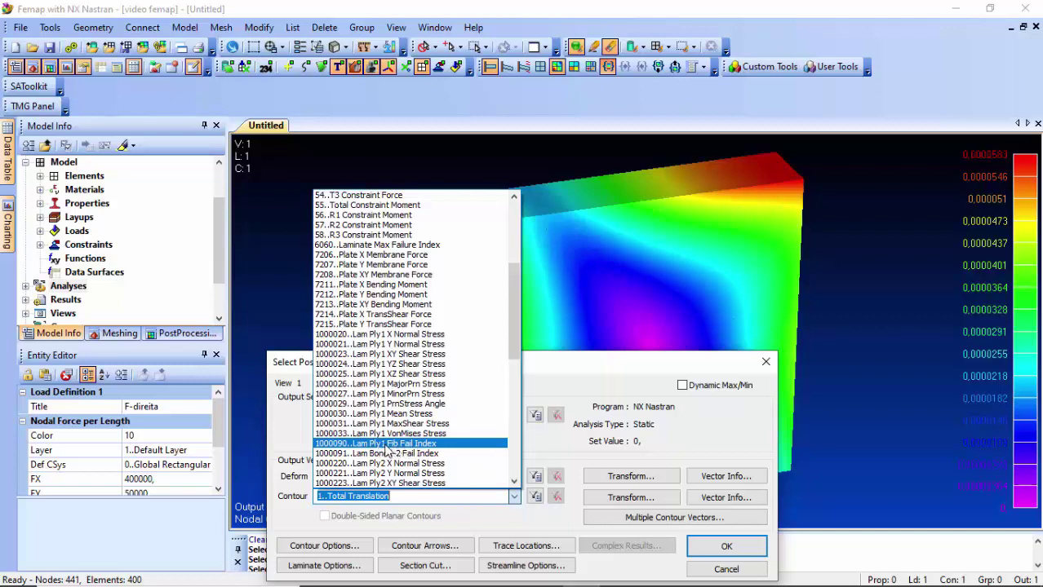
left_click_drag(512, 338, 515, 360)
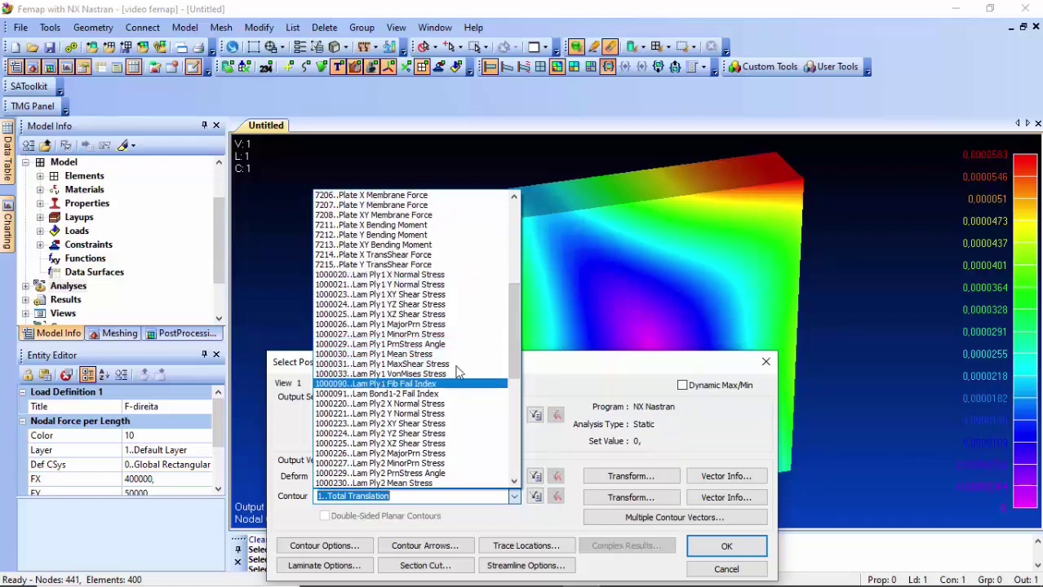
scroll(386, 342, "down", 4)
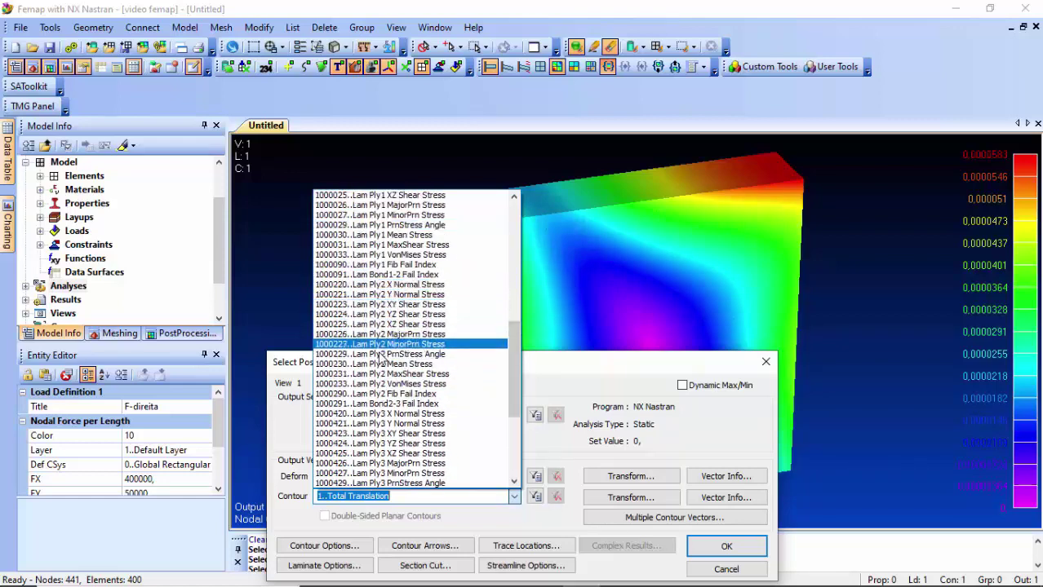
left_click_drag(511, 359, 515, 315)
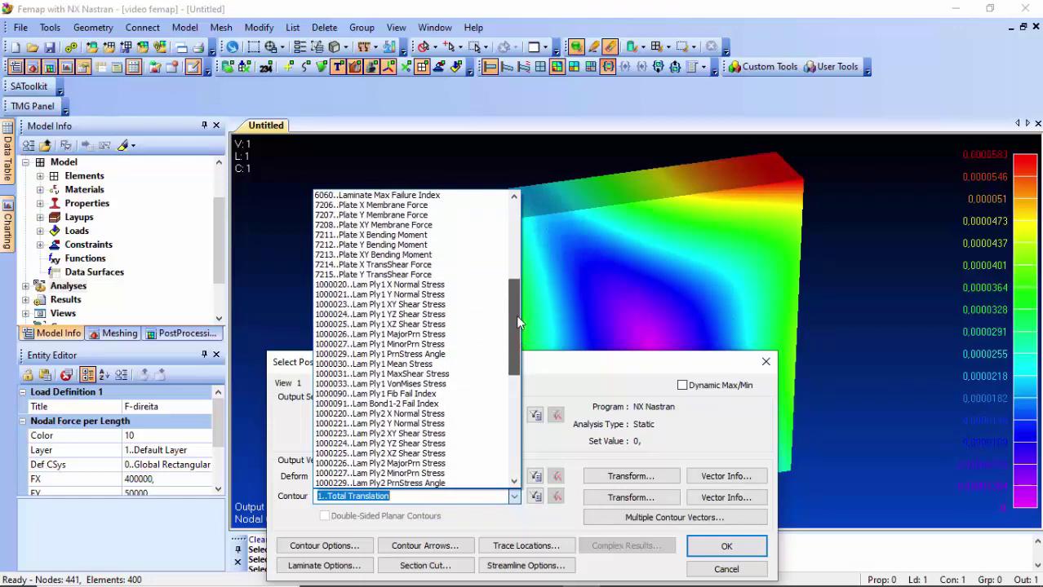
left_click(410, 290)
left_click(727, 546)
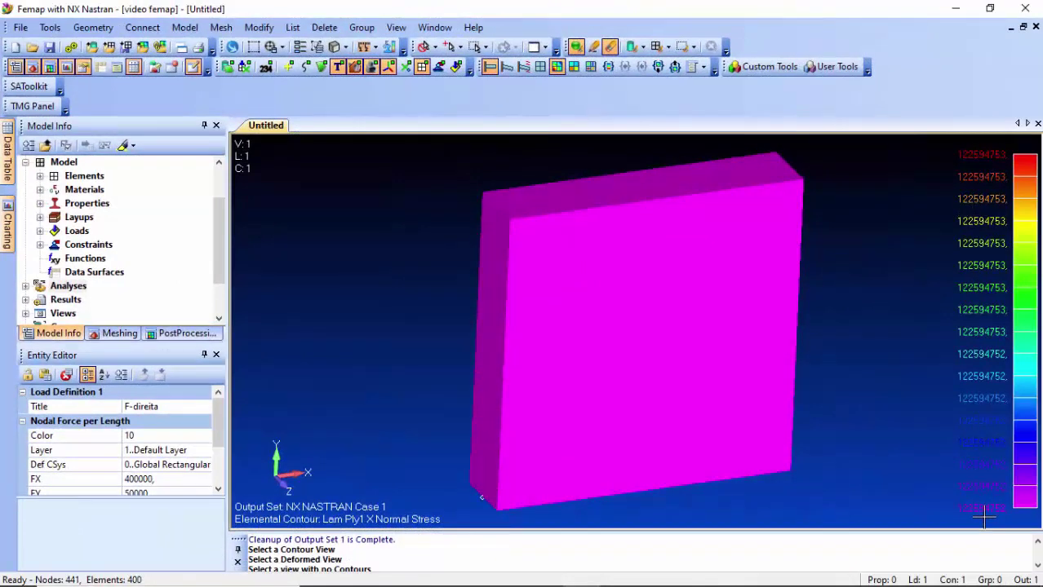
- Advance the plate's contour to Lam Ply1 Y Normal Stress and on to Lam Ply1 XY Shear Stress to review both
left_click(658, 67)
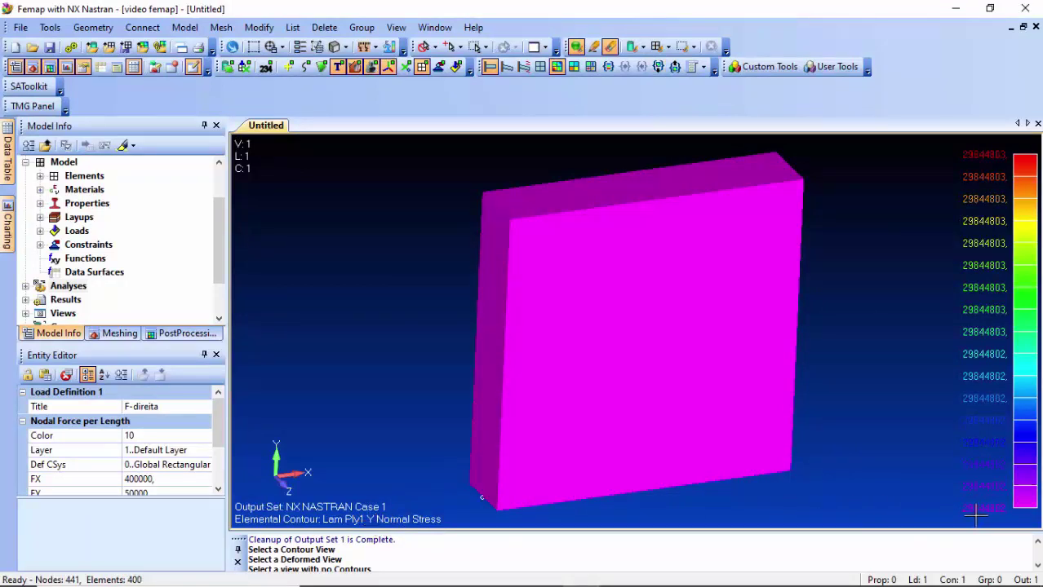
left_click(660, 69)
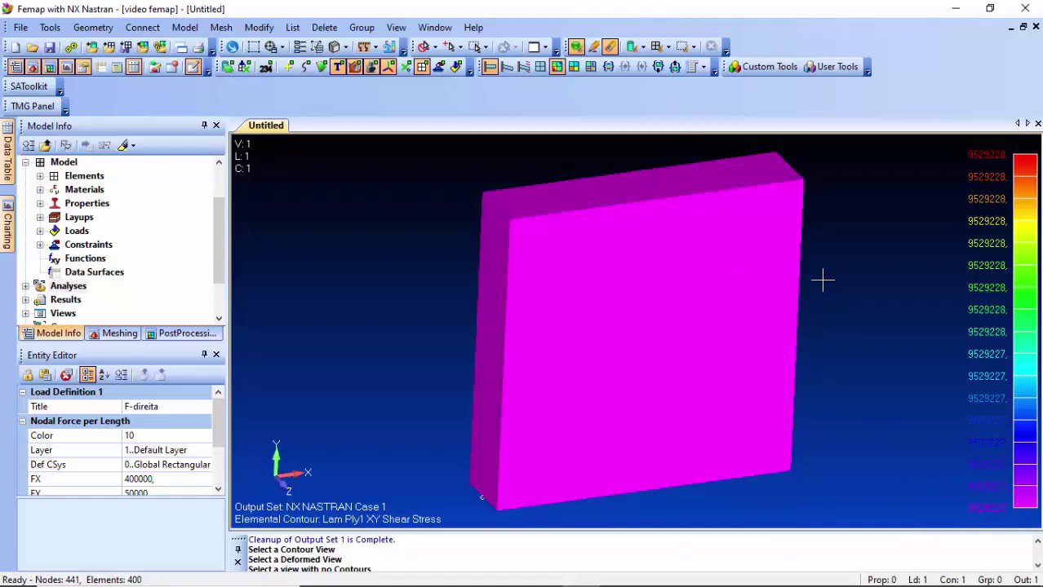
- Set the contour output vector to 1000090..Lam Ply1 Fib Fail Index and apply it to the plate view
left_click(608, 67)
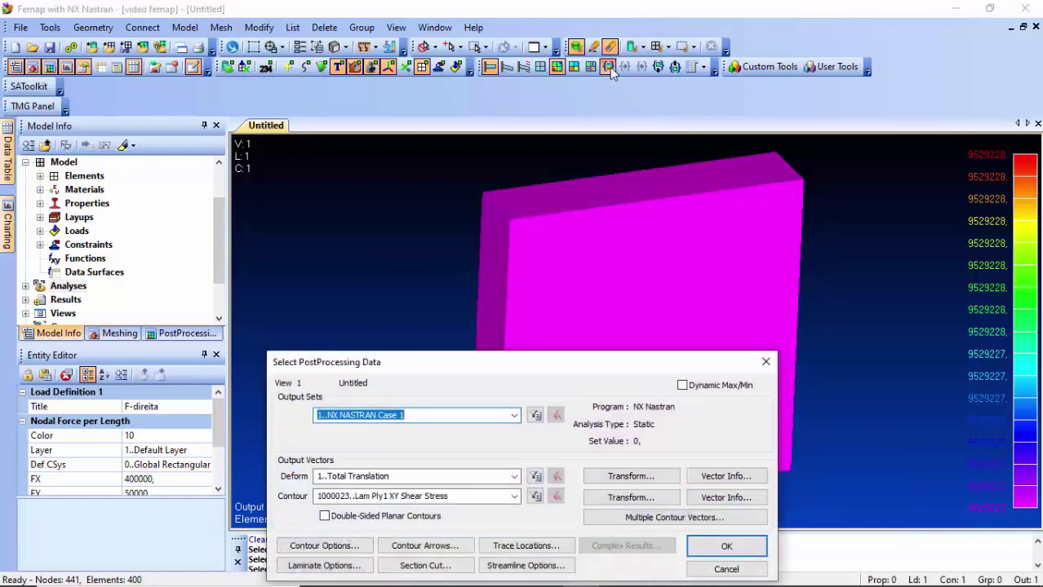
left_click(514, 496)
mouse_move(515, 375)
left_mouse_down()
mouse_move(515, 392)
mouse_move(515, 359)
left_mouse_up()
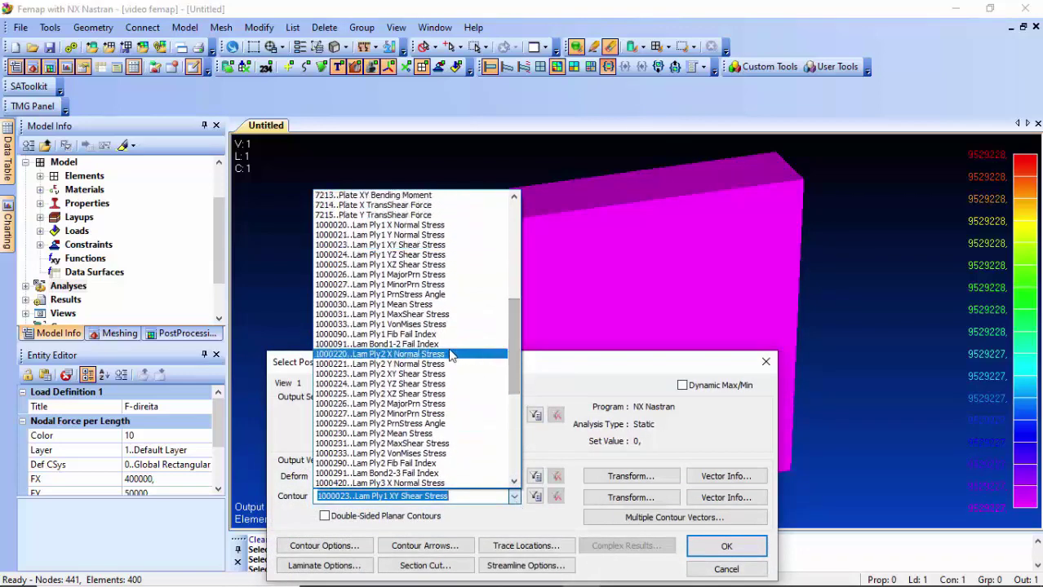
left_click(397, 337)
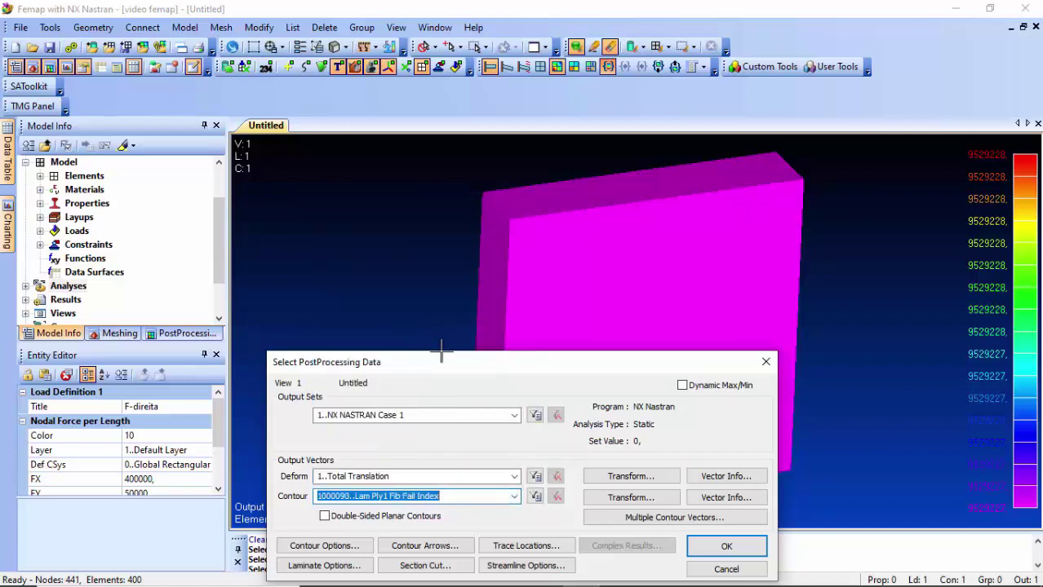
left_click(725, 548)
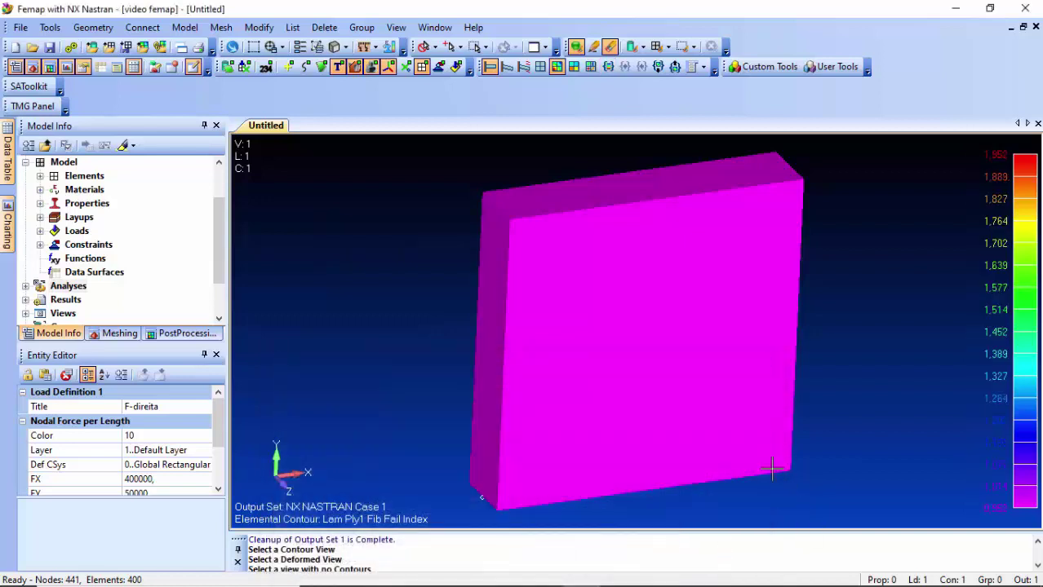